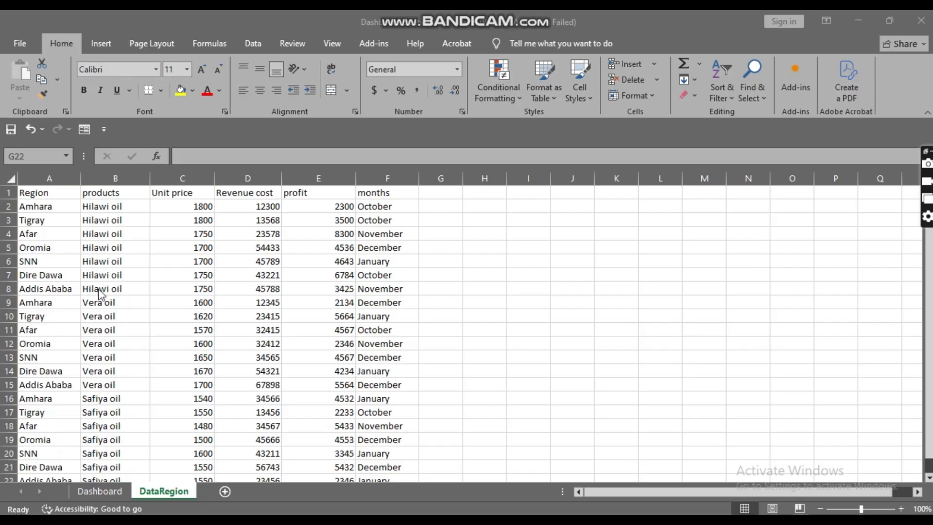
Convert the region sales data in A1:F22 into a table with headers
{"action": "scroll", "coordinate": [100, 293], "scroll_direction": "down", "scroll_amount": 1}
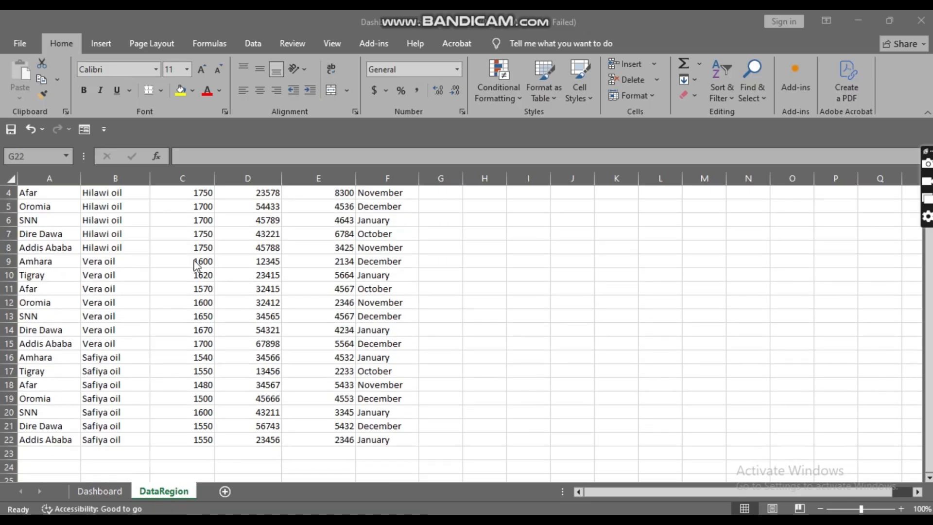
{"action": "scroll", "coordinate": [196, 265], "scroll_direction": "up", "scroll_amount": 1}
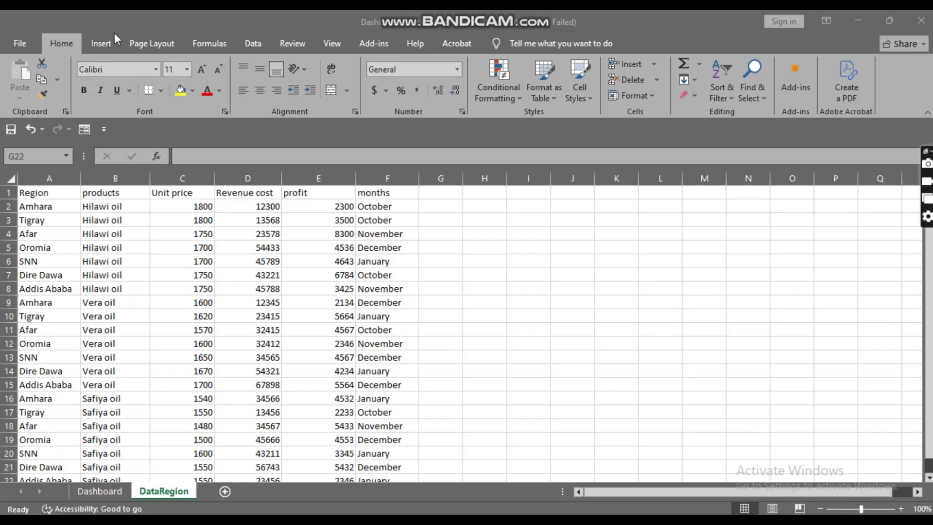
{"action": "left_click", "coordinate": [111, 49]}
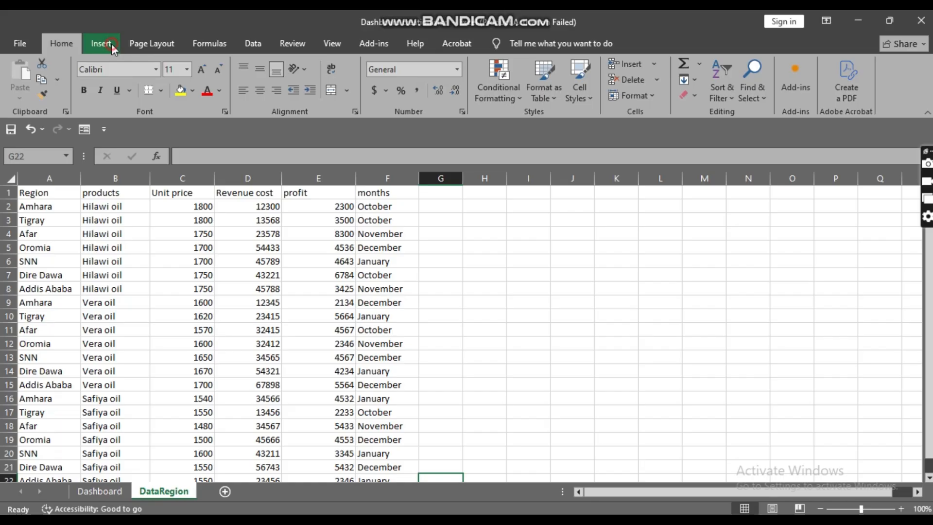
{"action": "left_click", "coordinate": [111, 43]}
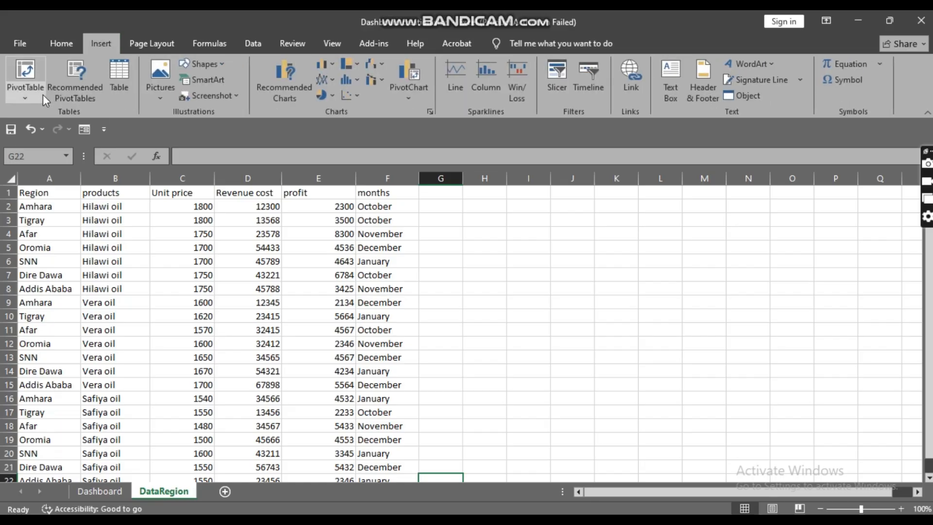
{"action": "left_click", "coordinate": [111, 86]}
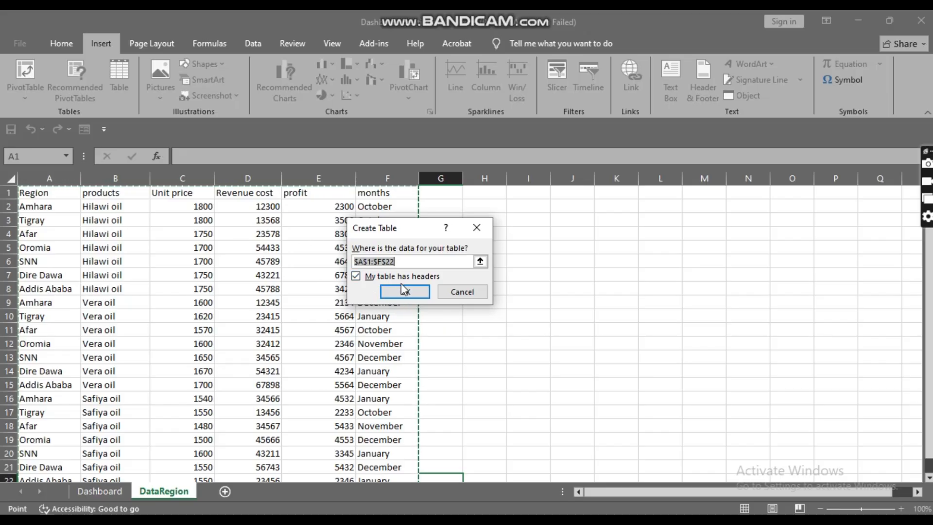
{"action": "left_click", "coordinate": [357, 278]}
{"action": "left_click", "coordinate": [357, 279]}
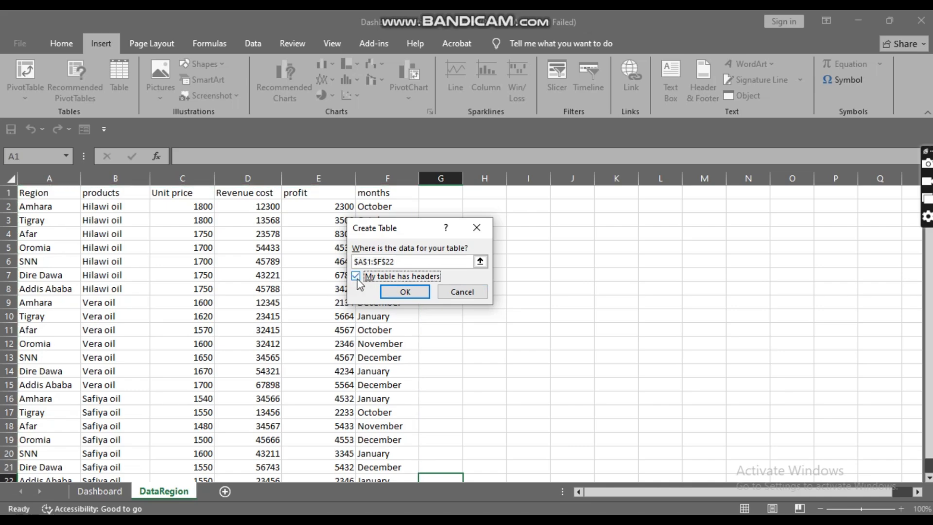
{"action": "left_click", "coordinate": [408, 292]}
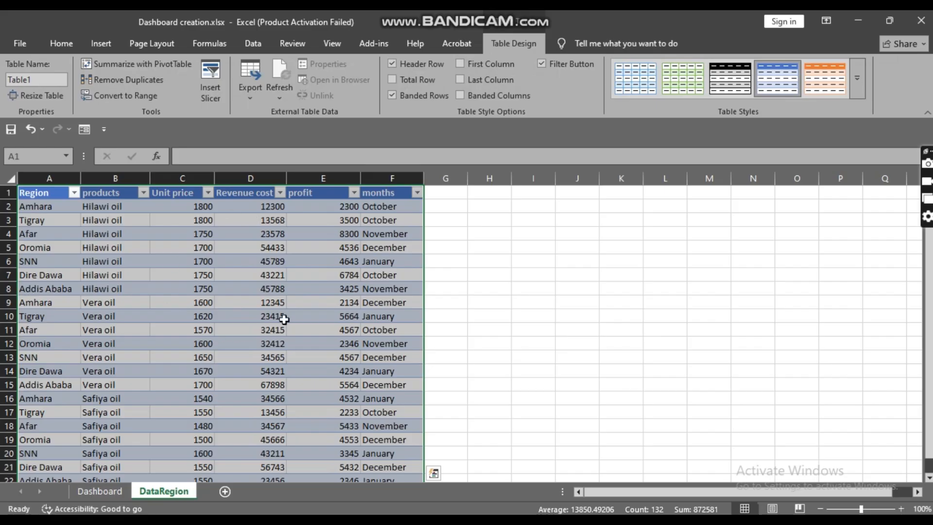
{"action": "left_click", "coordinate": [217, 288]}
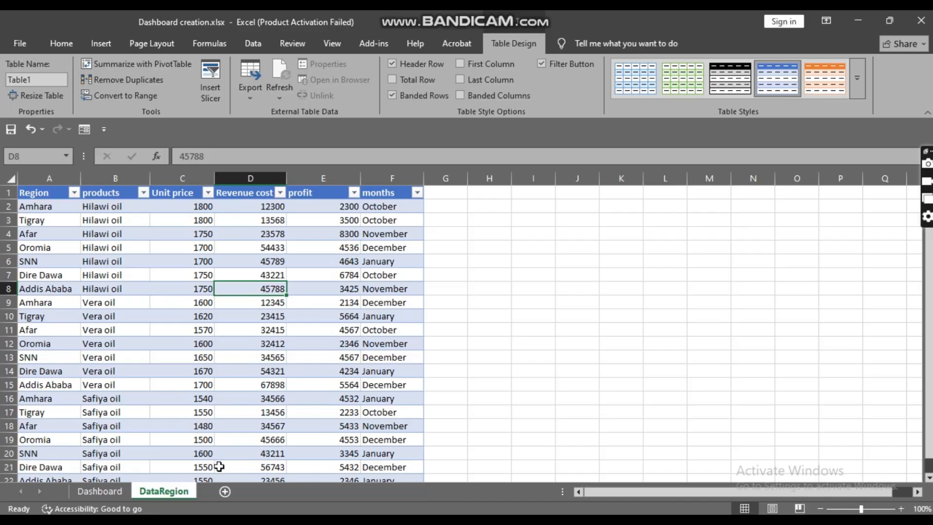
Add a new worksheet and name it "profit with region"
{"action": "left_click", "coordinate": [225, 491]}
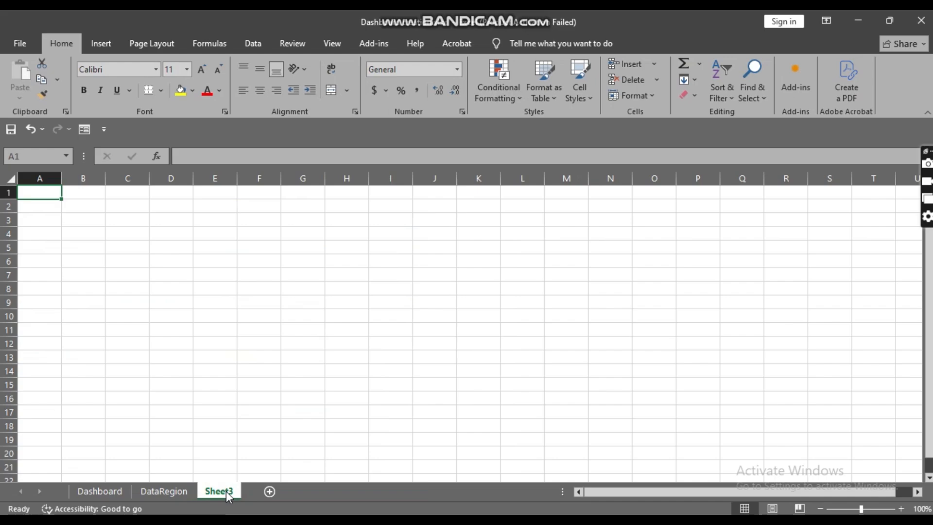
{"action": "right_click", "coordinate": [226, 491]}
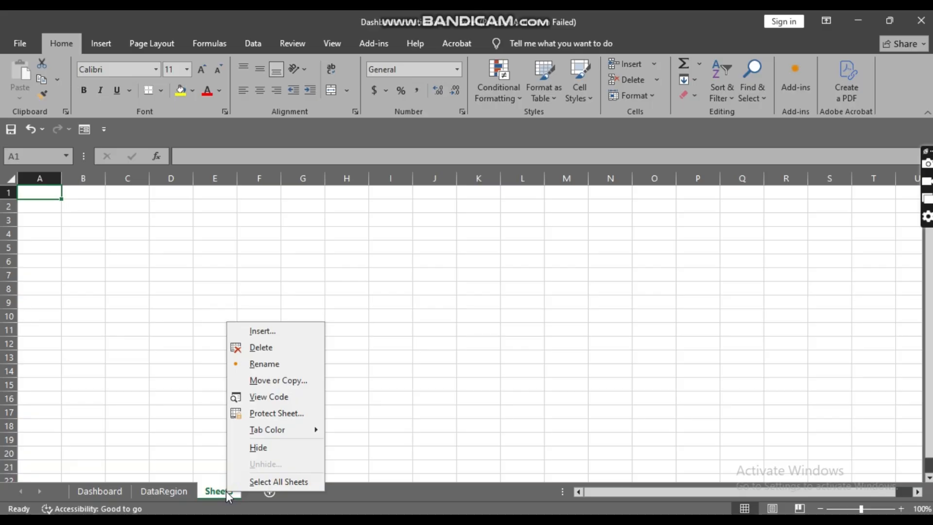
{"action": "left_click", "coordinate": [258, 364]}
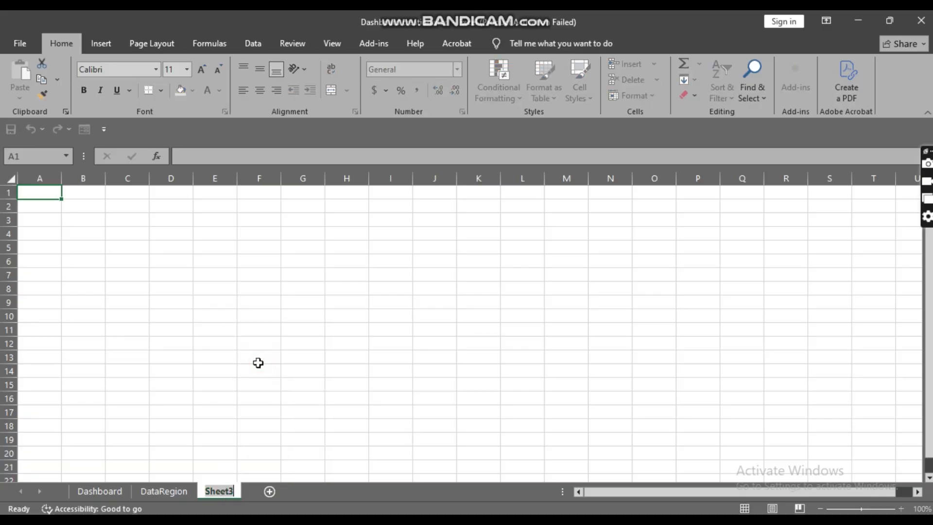
{"action": "type", "text": "pr"}
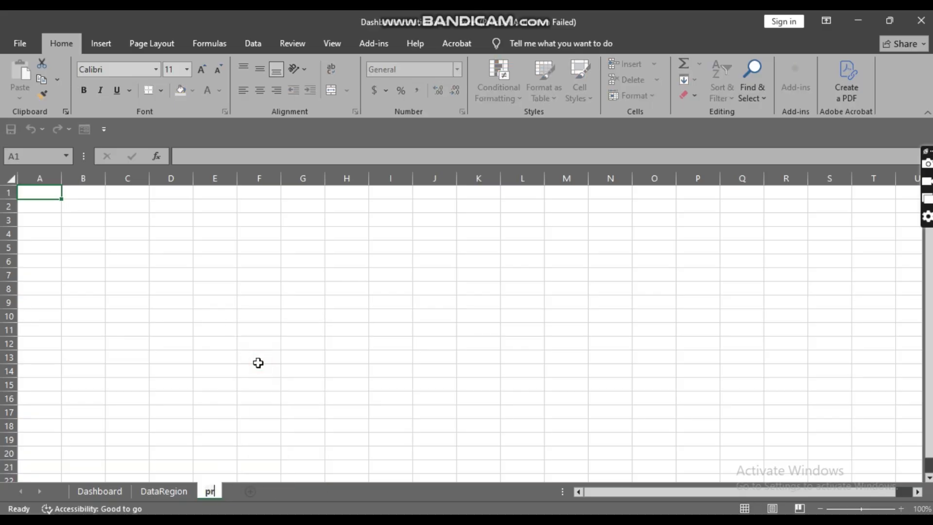
{"action": "type", "text": "ofit w"}
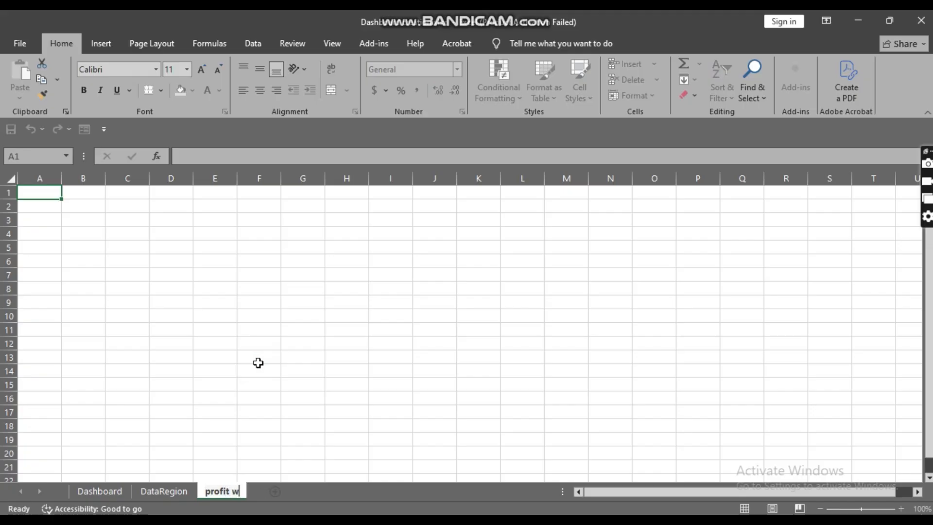
{"action": "type", "text": "ith region"}
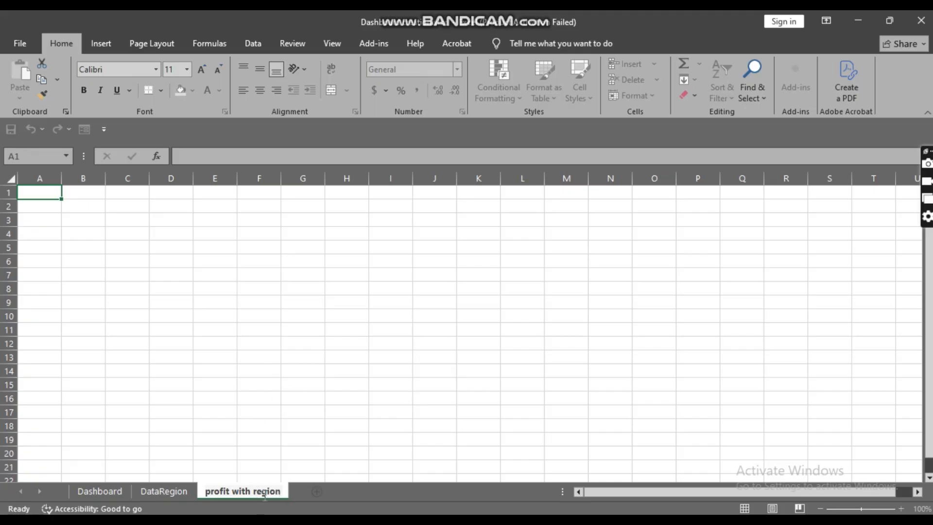
Create a PivotTable from Table1 on the DataRegion sheet, placing it in a new worksheet
{"action": "left_click", "coordinate": [161, 492]}
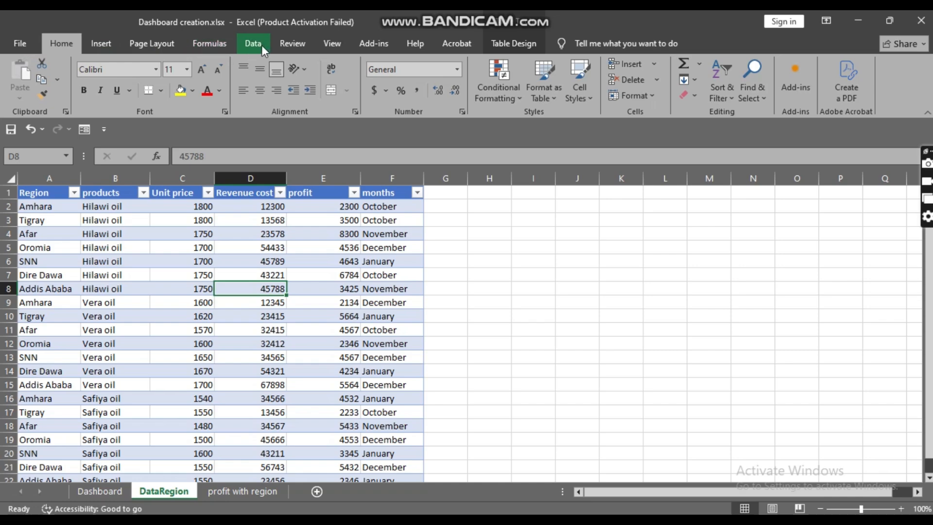
{"action": "left_click", "coordinate": [91, 48]}
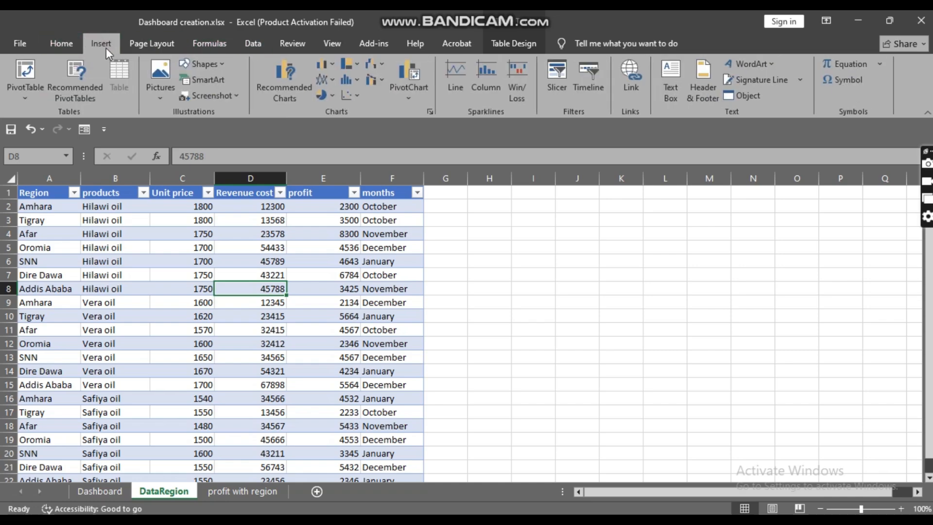
{"action": "left_click", "coordinate": [25, 100]}
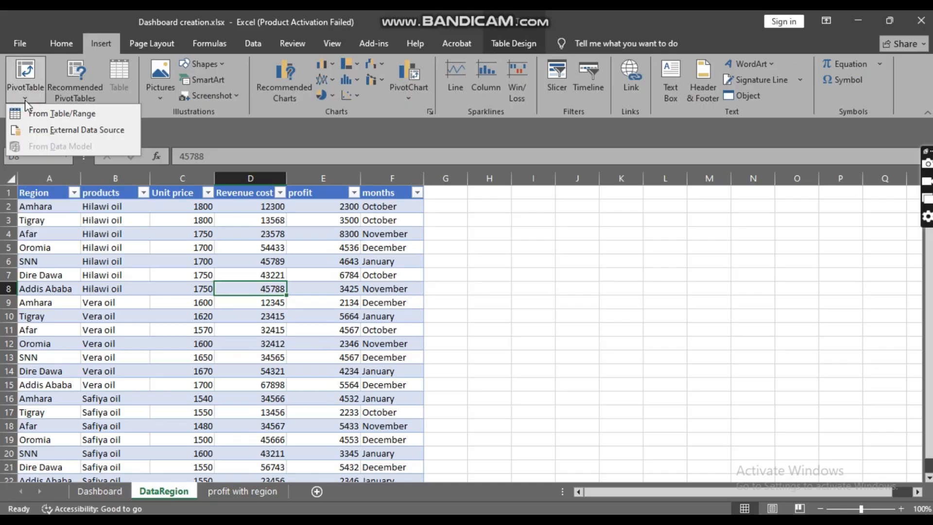
{"action": "left_click", "coordinate": [45, 118]}
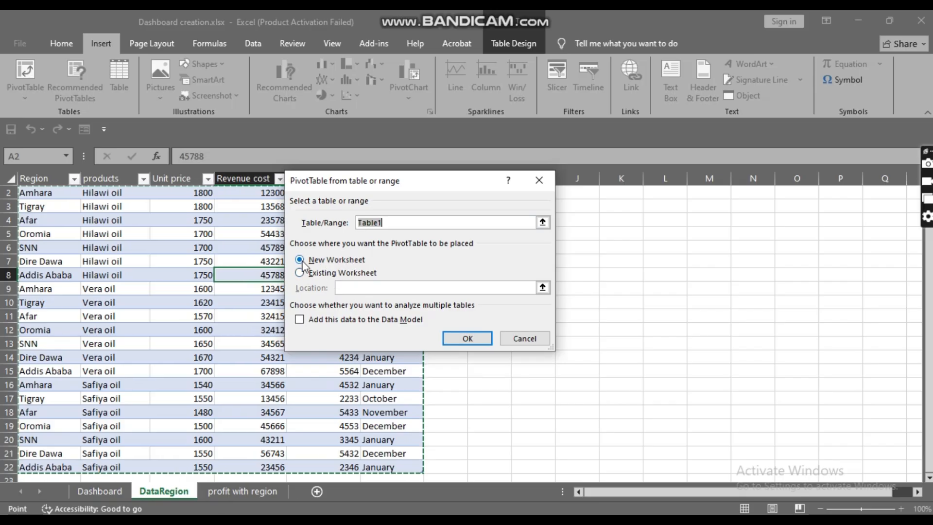
{"action": "left_click", "coordinate": [468, 339]}
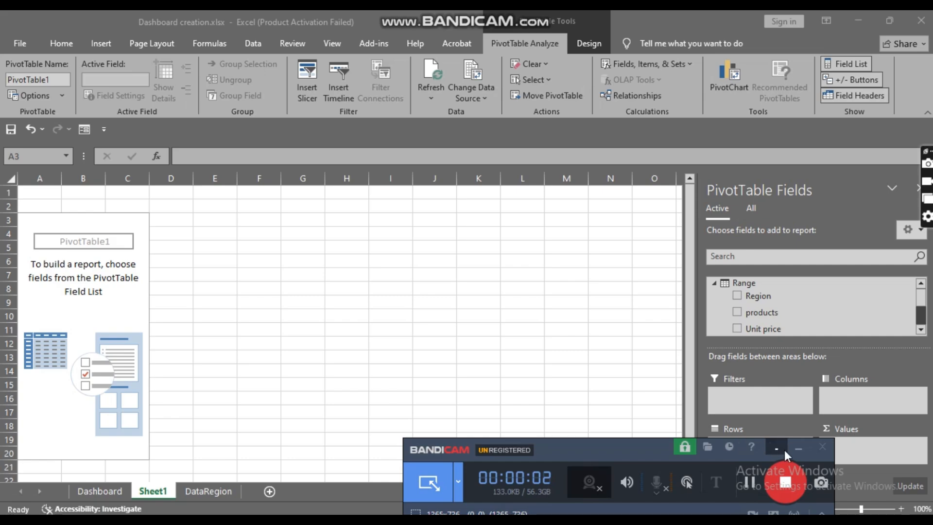
{"action": "left_click", "coordinate": [798, 449]}
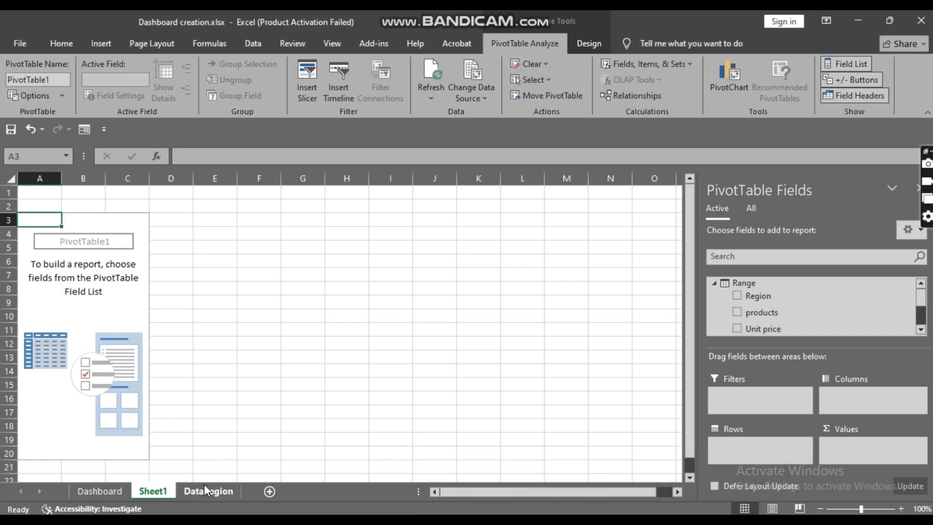
Rename the new PivotTable worksheet as "region with profit"
{"action": "right_click", "coordinate": [155, 489]}
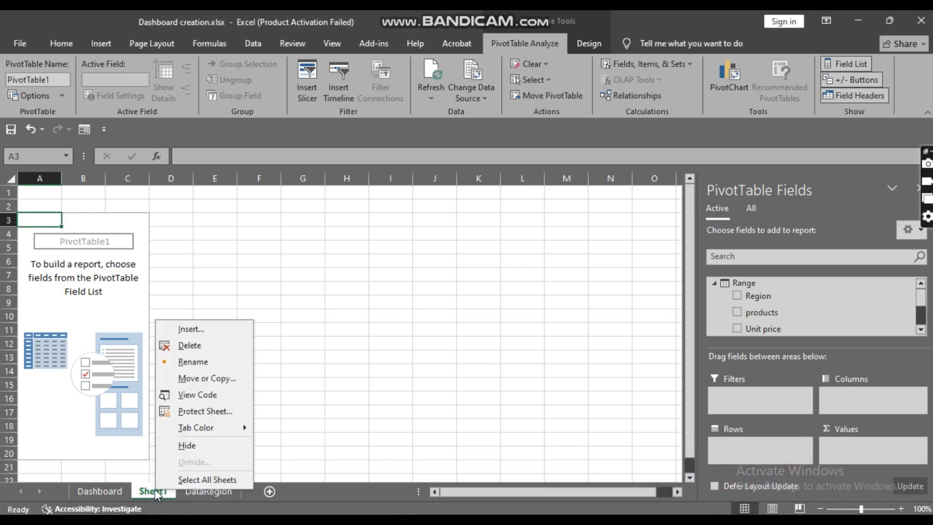
{"action": "left_click", "coordinate": [201, 363]}
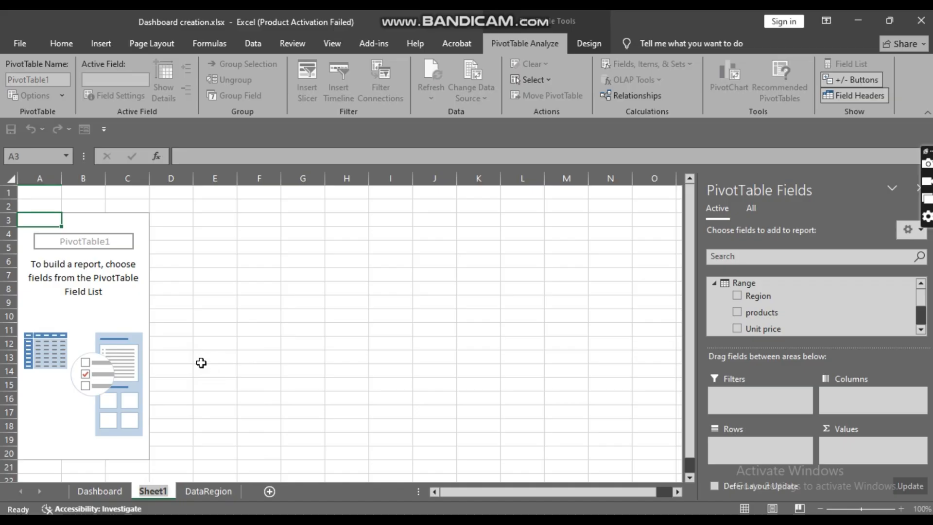
{"action": "type", "text": "re"}
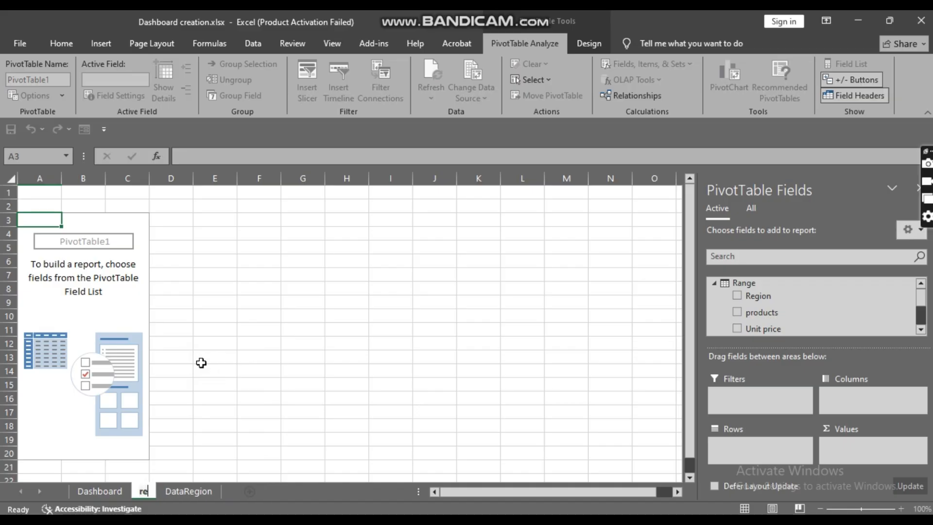
{"action": "type", "text": "gion"}
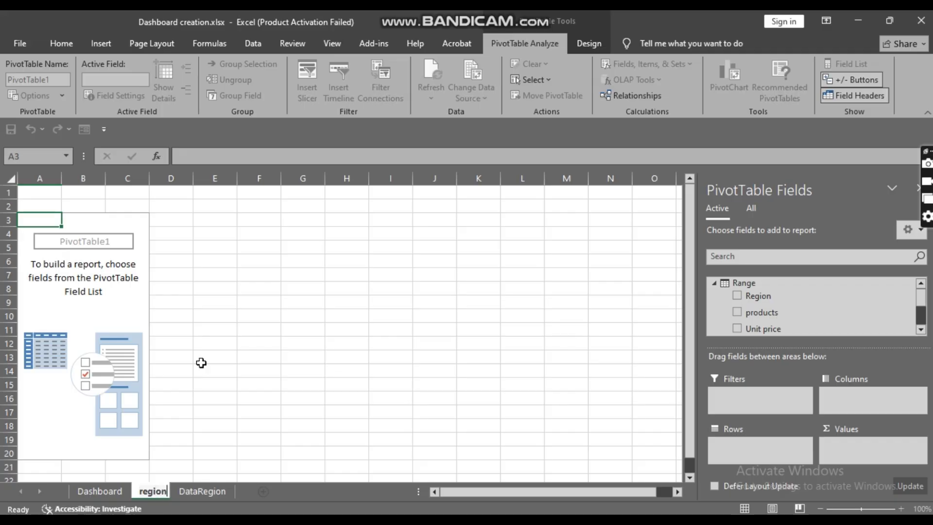
{"action": "type", "text": " w"}
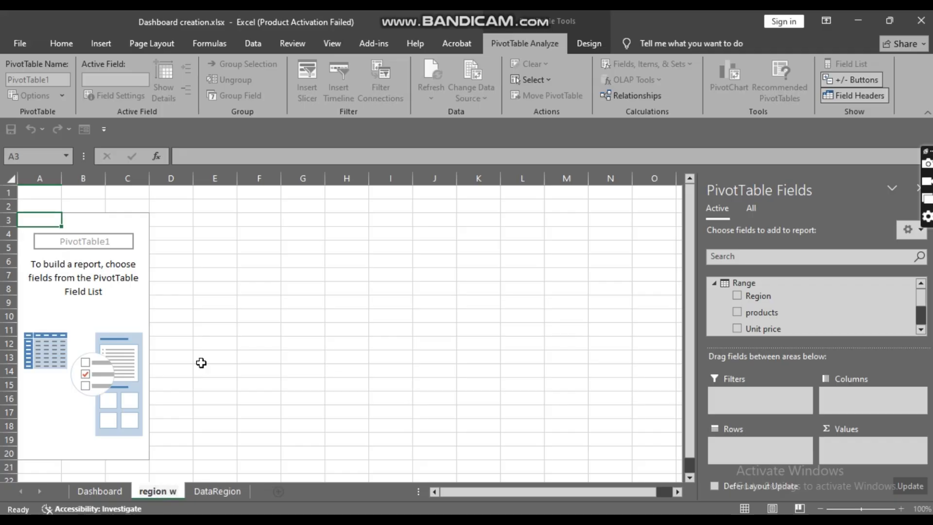
{"action": "type", "text": "ith p"}
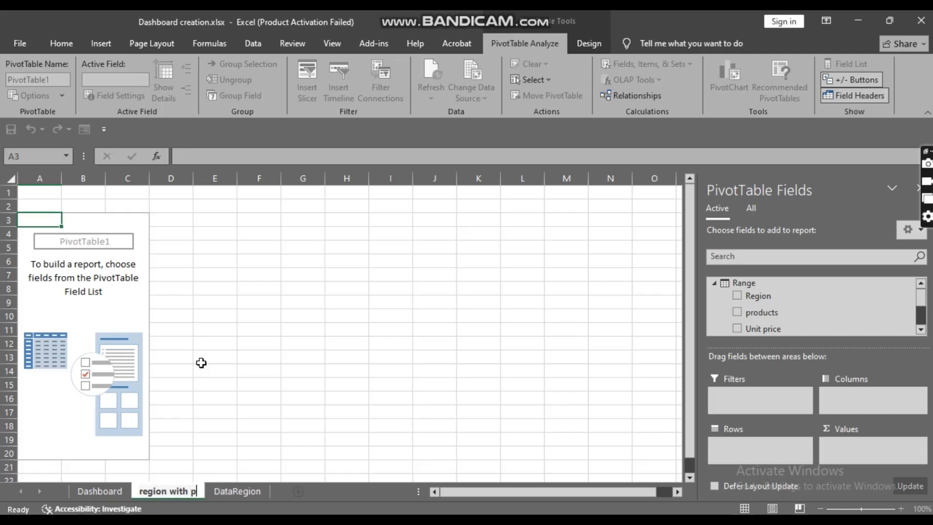
{"action": "type", "text": "rog"}
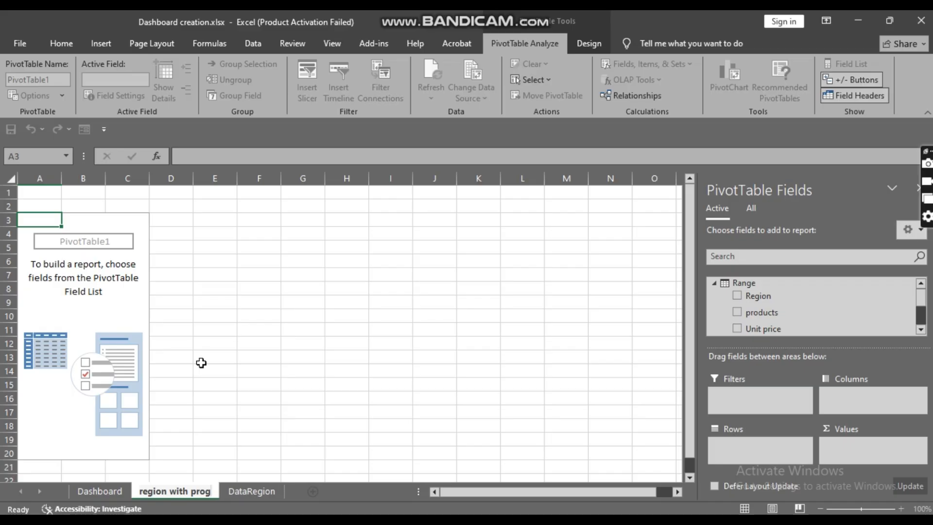
{"action": "key", "text": "BackSpace"}
{"action": "type", "text": "fit"}
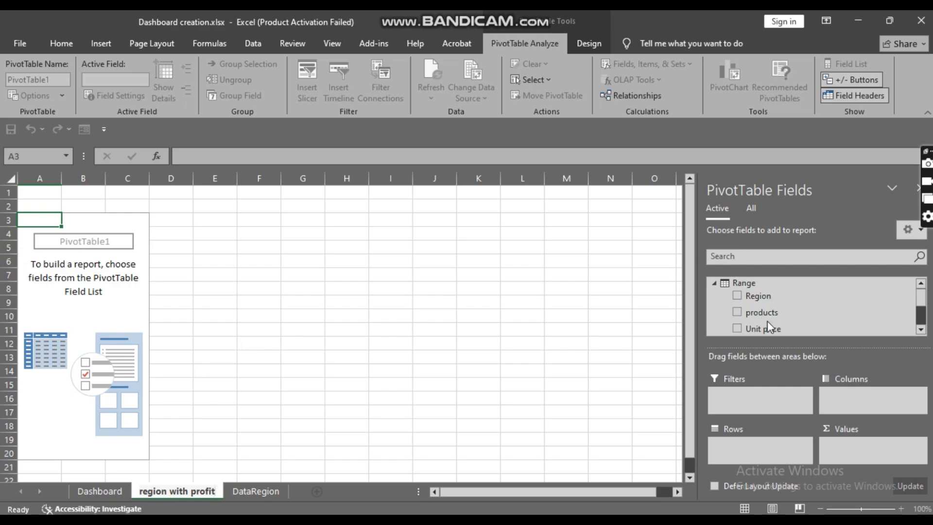
Set Region as the PivotTable's row field and products as its column field
{"action": "left_click", "coordinate": [921, 313]}
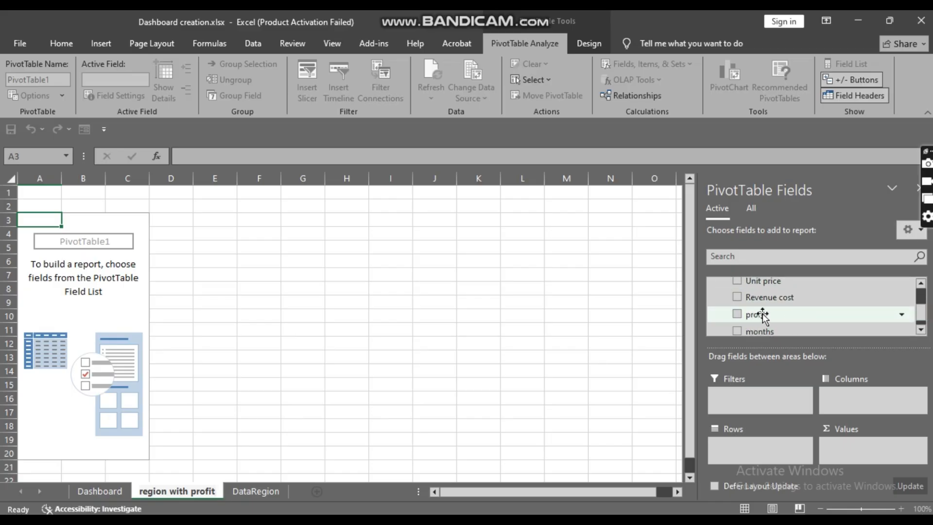
{"action": "scroll", "coordinate": [790, 296], "scroll_direction": "up", "scroll_amount": 2}
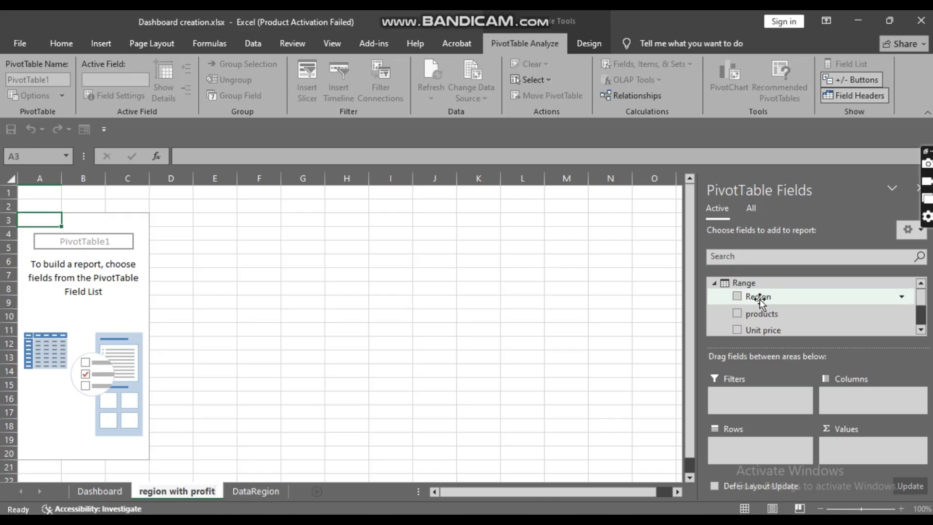
{"action": "left_click_drag", "start_coordinate": [759, 299], "coordinate": [745, 443]}
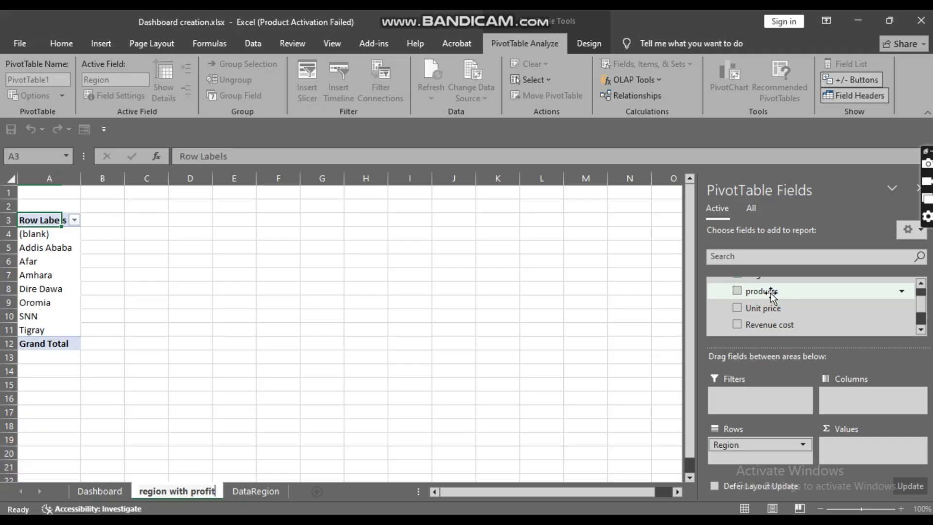
{"action": "left_click_drag", "start_coordinate": [772, 294], "coordinate": [854, 395]}
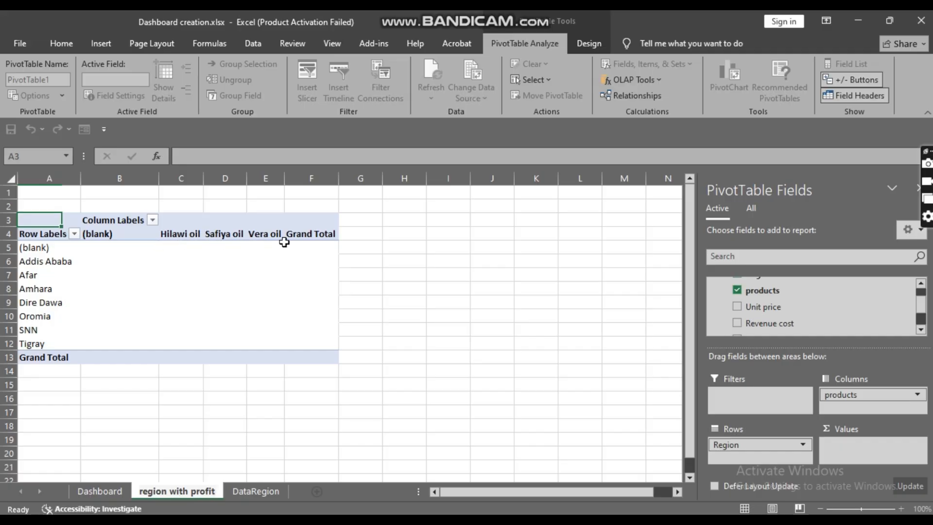
Add profit to the PivotTable's values as a sum
{"action": "left_click", "coordinate": [145, 221]}
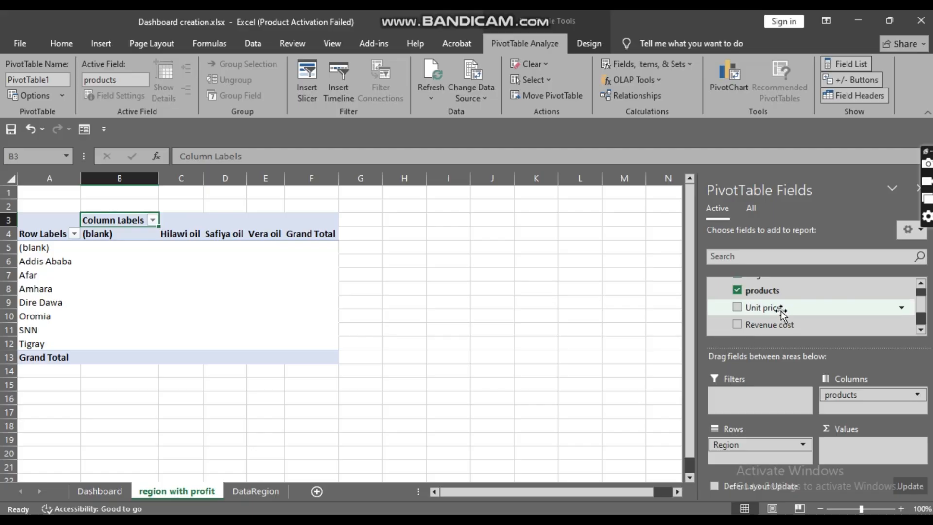
{"action": "scroll", "coordinate": [782, 311], "scroll_direction": "down", "scroll_amount": 1}
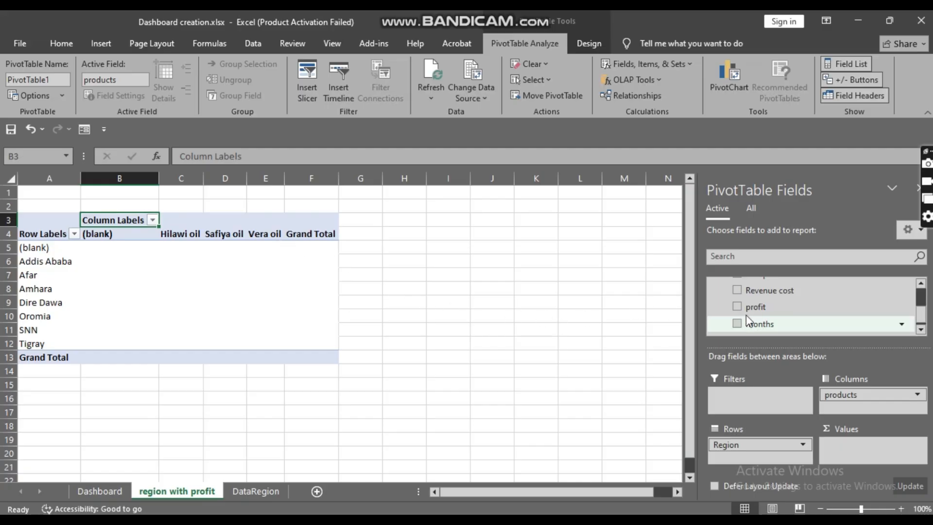
{"action": "left_click_drag", "start_coordinate": [741, 311], "coordinate": [838, 450]}
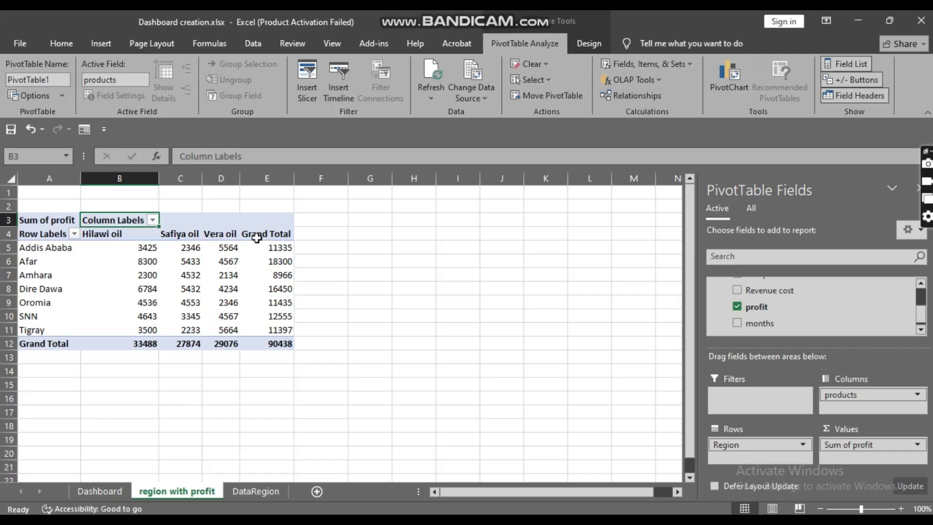
{"action": "left_click", "coordinate": [284, 272]}
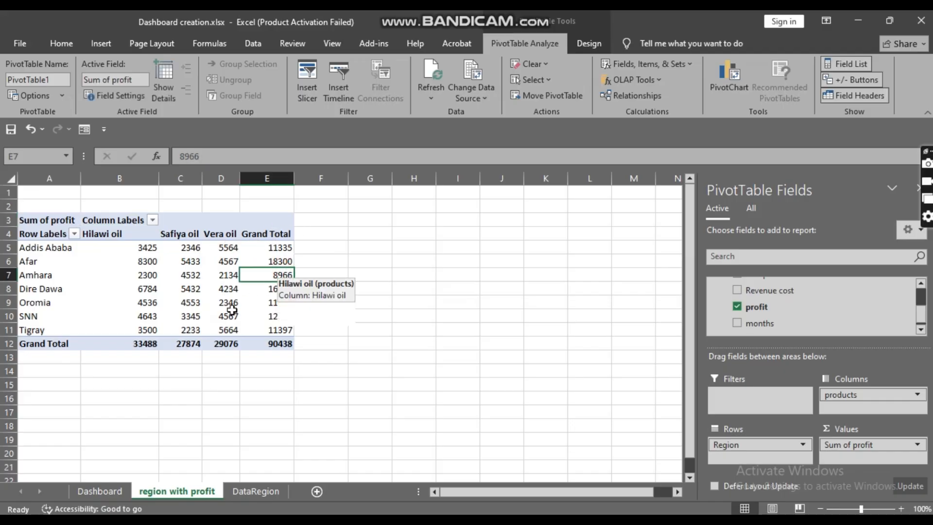
{"action": "left_click", "coordinate": [177, 346]}
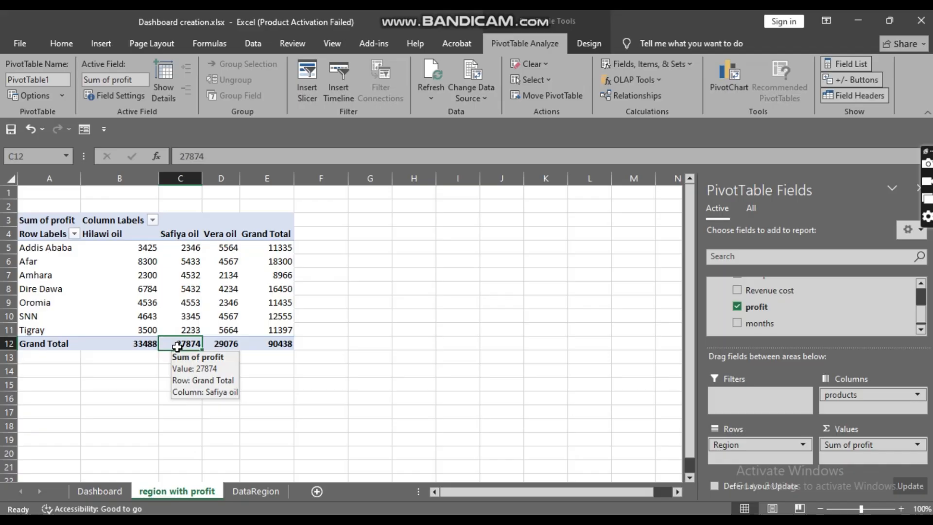
{"action": "right_click", "coordinate": [177, 347]}
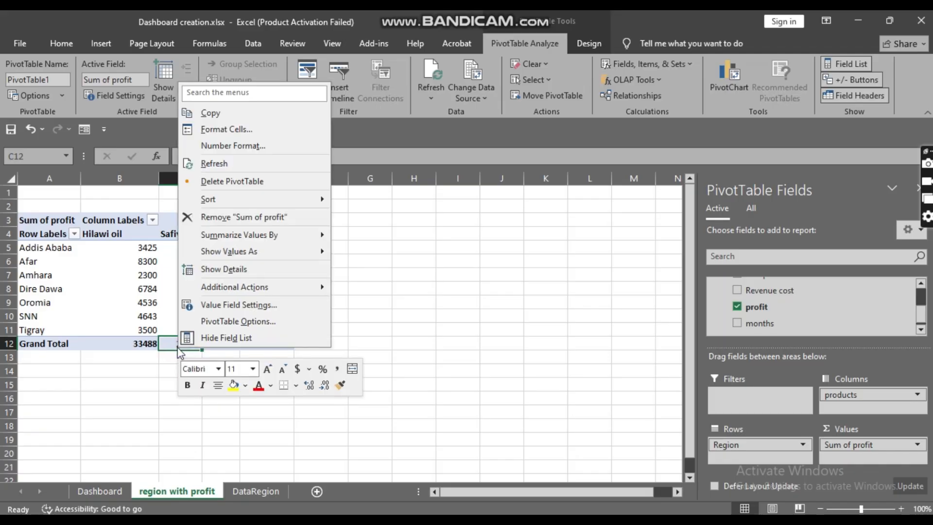
{"action": "left_click", "coordinate": [134, 385]}
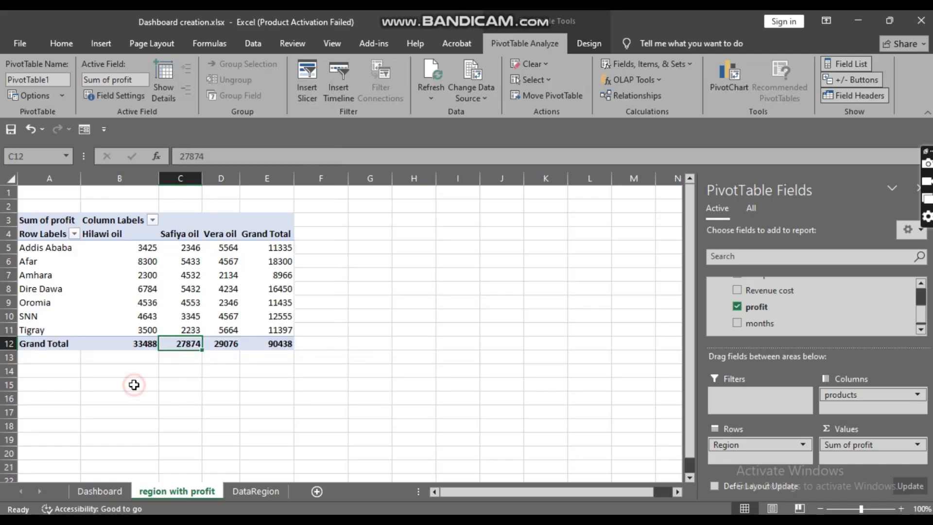
{"action": "left_click", "coordinate": [275, 260]}
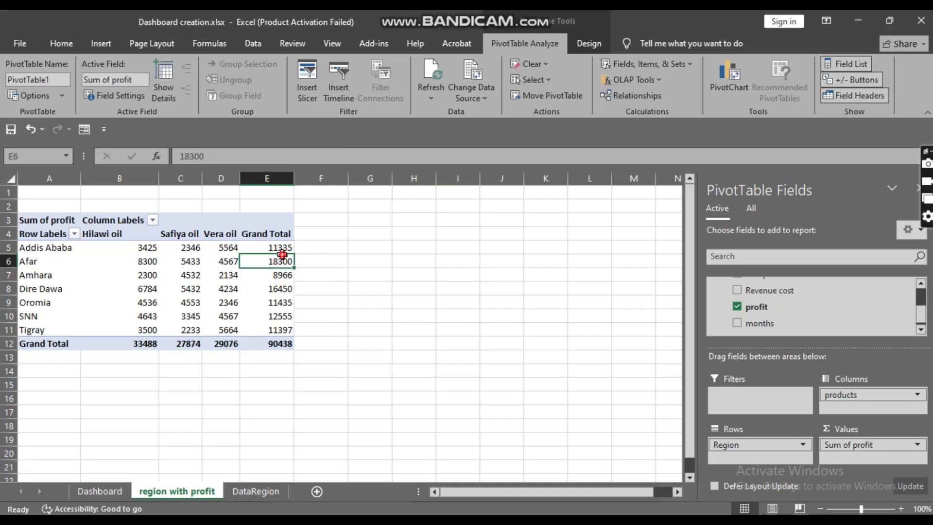
{"action": "left_click", "coordinate": [188, 344]}
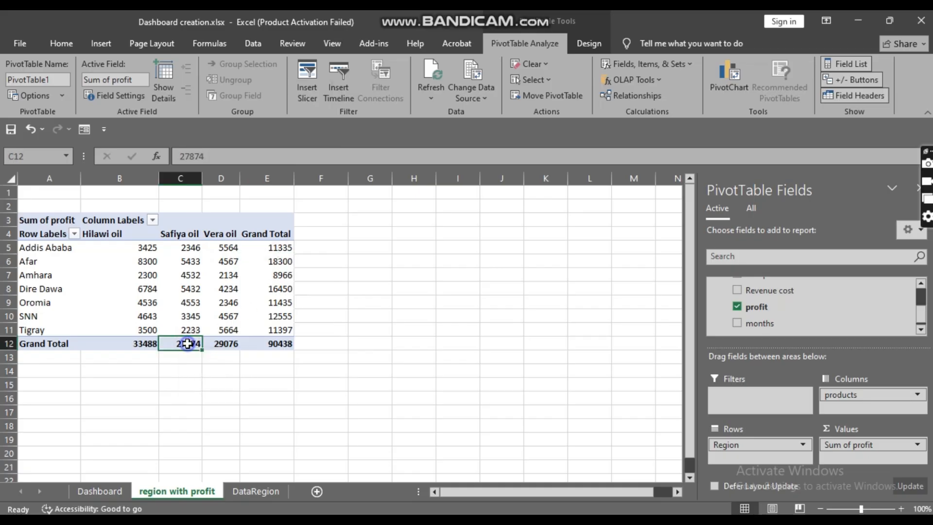
{"action": "right_click", "coordinate": [187, 344]}
{"action": "mouse_move", "coordinate": [238, 226]}
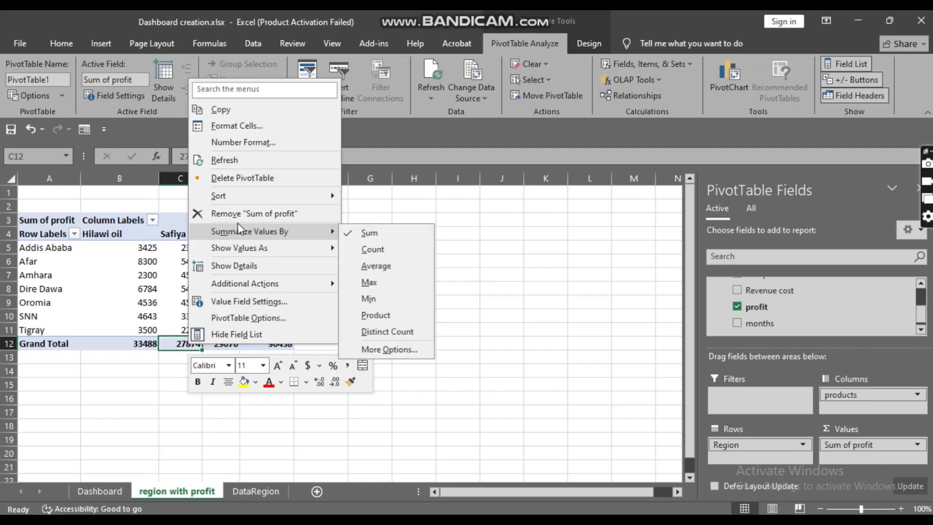
{"action": "mouse_move", "coordinate": [256, 255]}
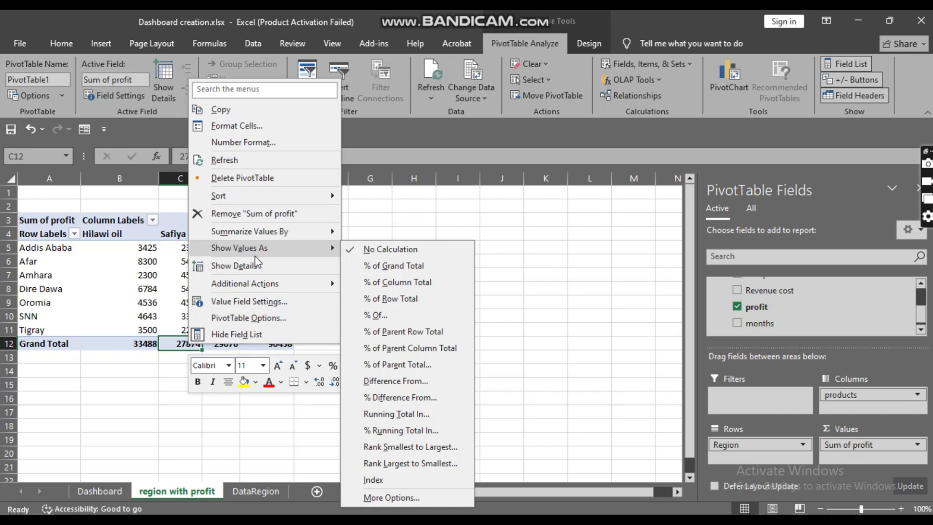
{"action": "mouse_move", "coordinate": [258, 284]}
{"action": "mouse_move", "coordinate": [251, 203]}
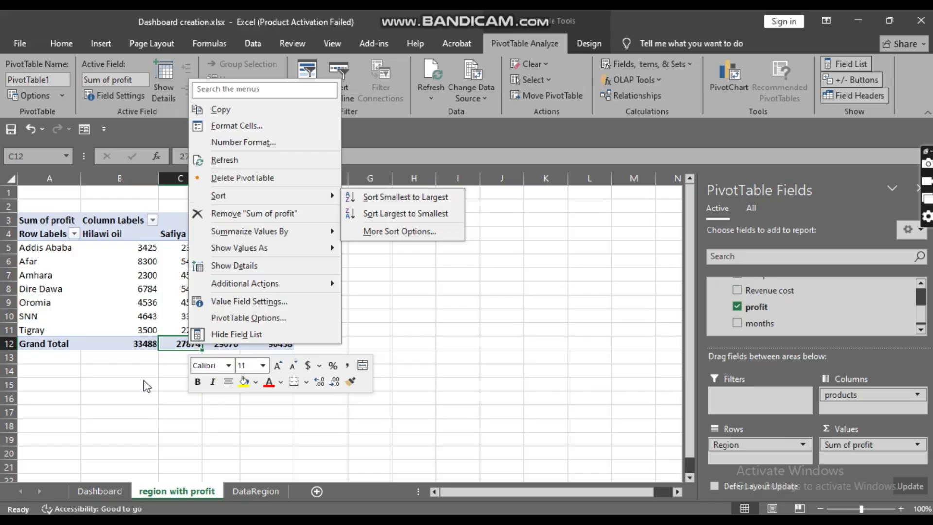
{"action": "left_click", "coordinate": [135, 346]}
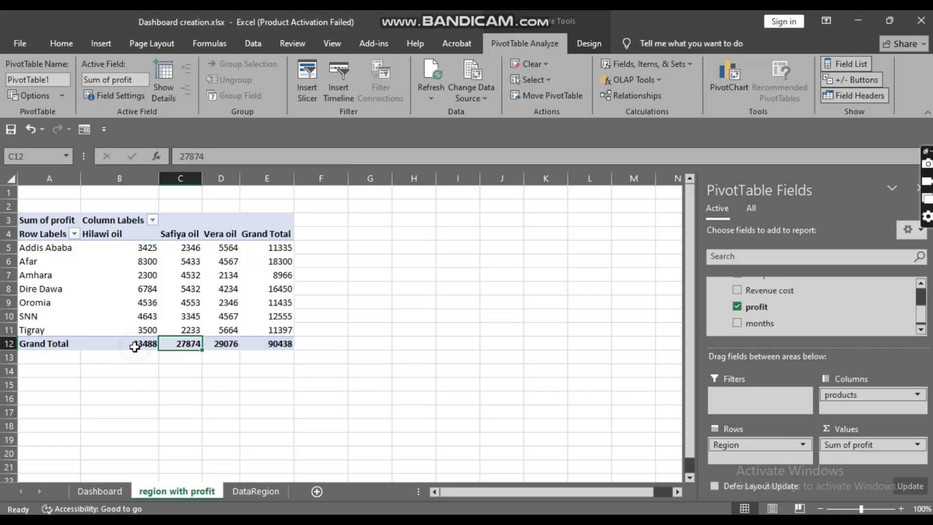
Sort the PivotTable's regions by their Grand Total profit from smallest to largest
{"action": "left_click", "coordinate": [287, 261]}
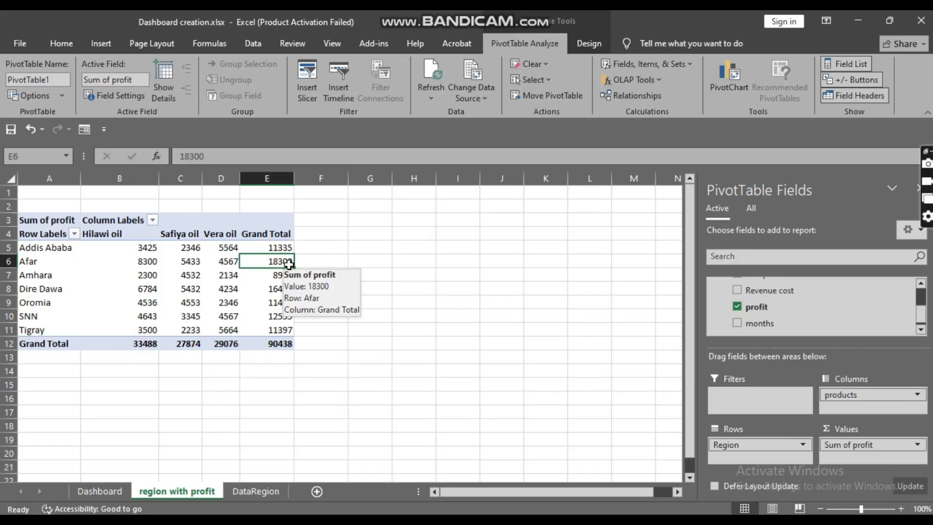
{"action": "right_click", "coordinate": [285, 261]}
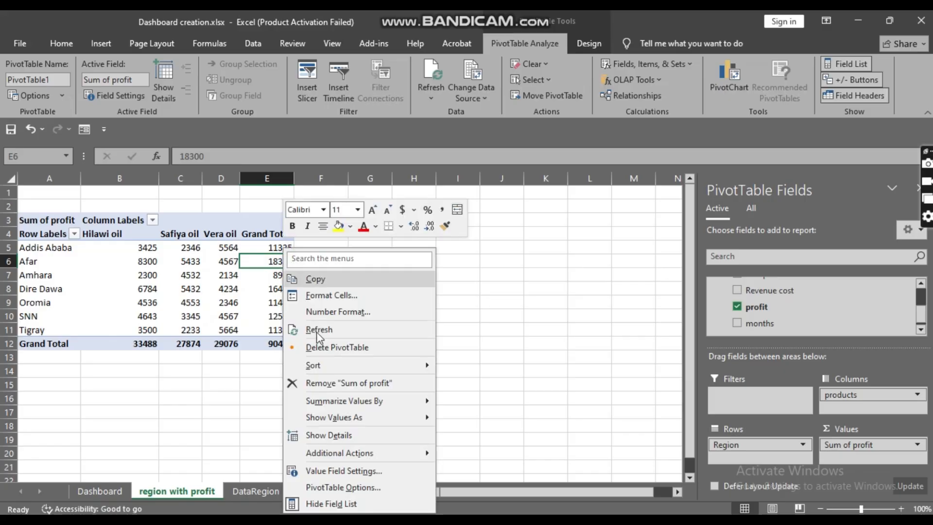
{"action": "mouse_move", "coordinate": [333, 369]}
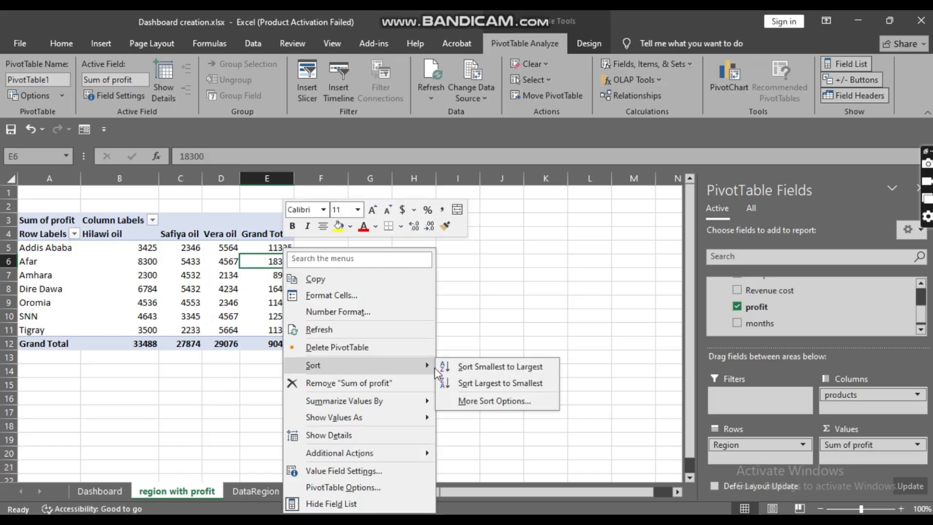
{"action": "left_click", "coordinate": [467, 366]}
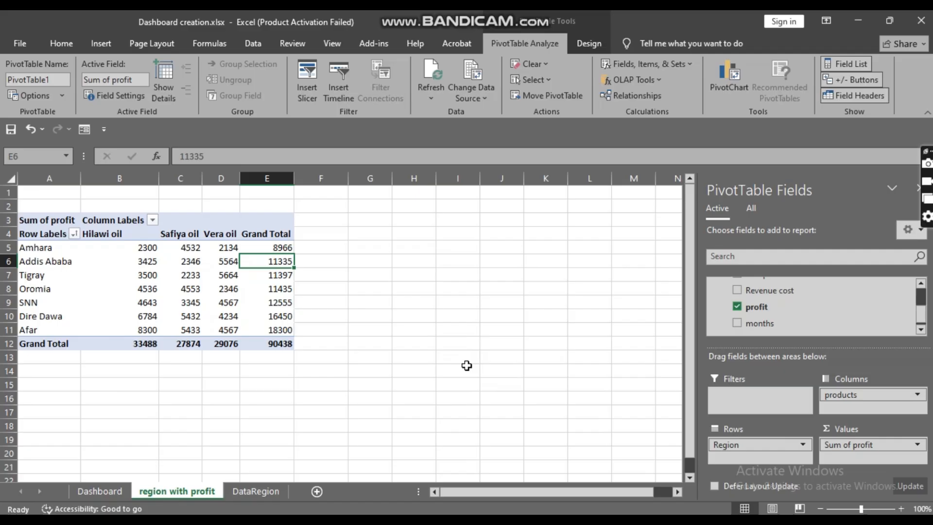
{"action": "left_click", "coordinate": [275, 247]}
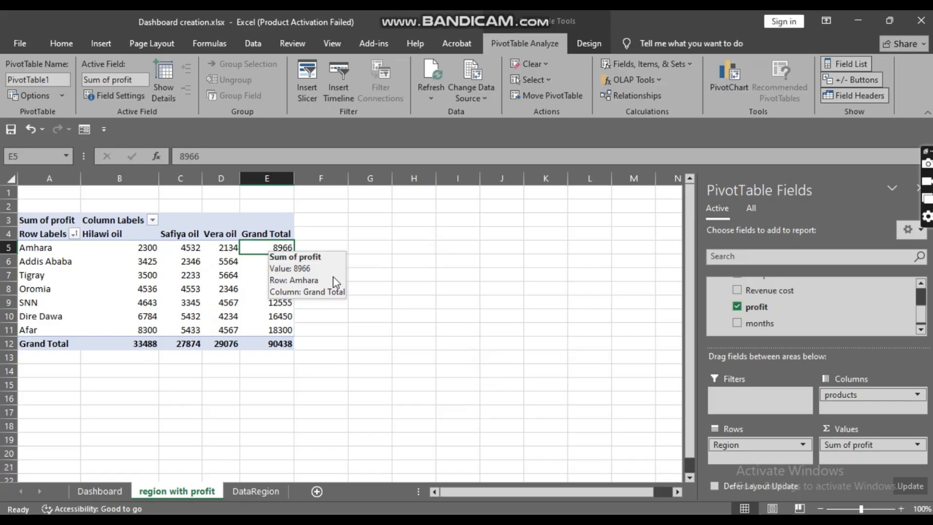
{"action": "mouse_move", "coordinate": [274, 317]}
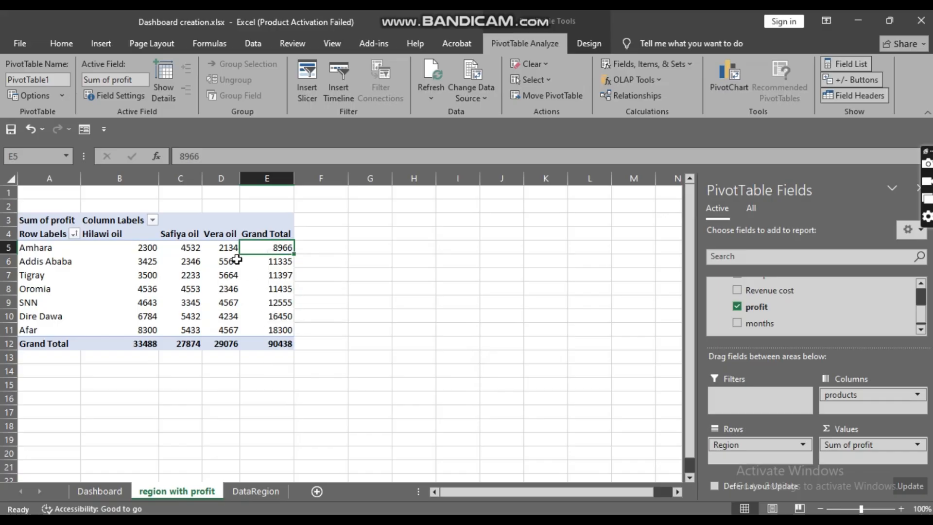
{"action": "left_click", "coordinate": [268, 277]}
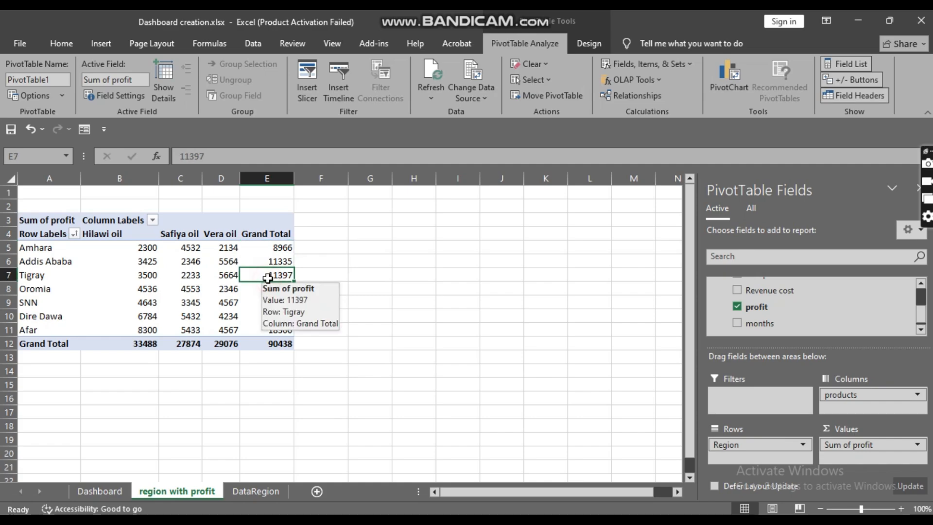
Start a PivotChart from the PivotTable and compare the previews of the clustered, stacked, 100% stacked and 3-D column types
{"action": "left_click", "coordinate": [288, 244]}
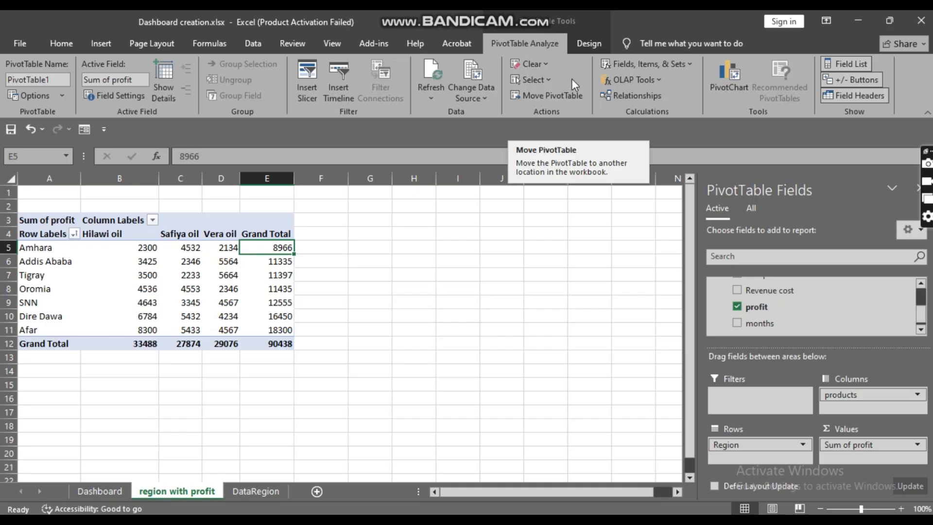
{"action": "left_click", "coordinate": [729, 83]}
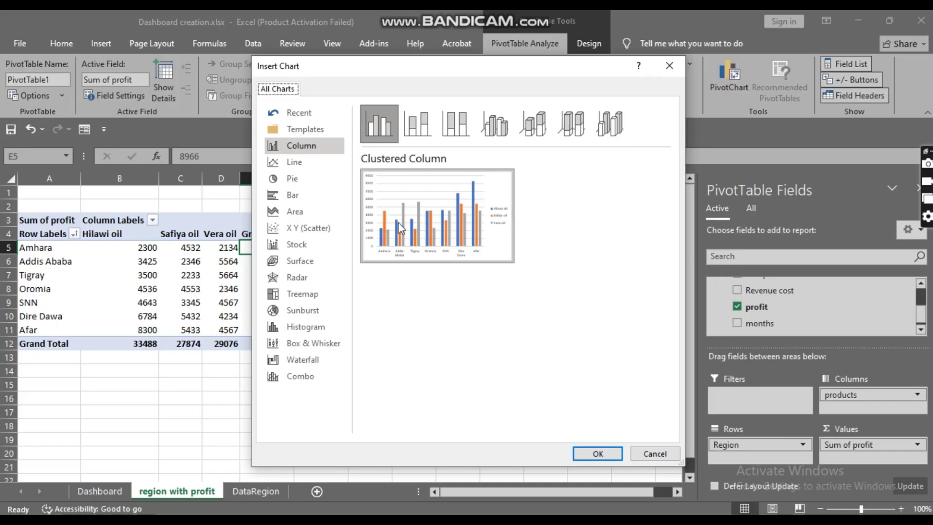
{"action": "mouse_move", "coordinate": [399, 228]}
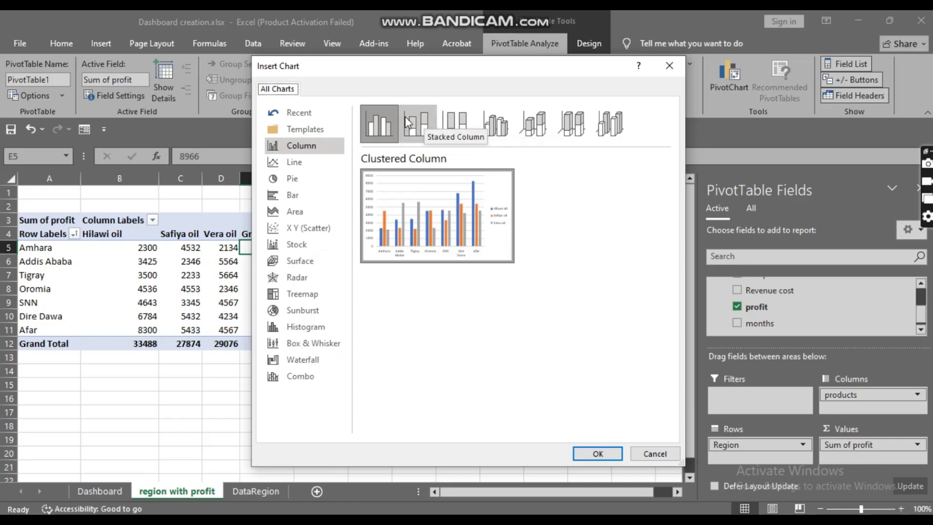
{"action": "left_click", "coordinate": [419, 129]}
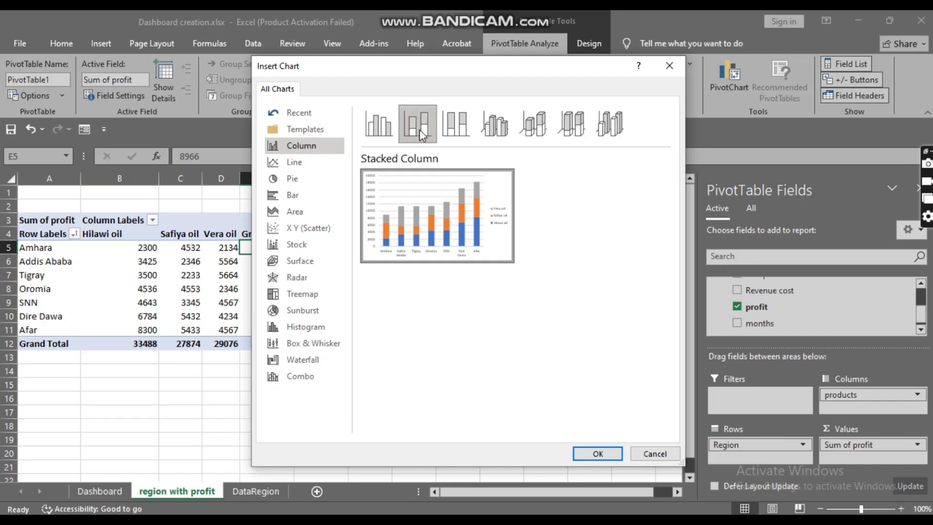
{"action": "left_click", "coordinate": [455, 129]}
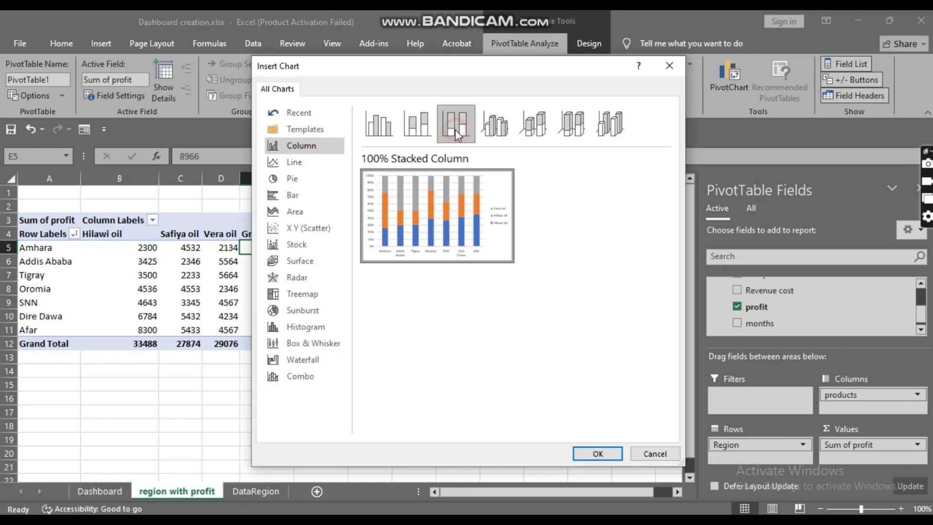
{"action": "left_click", "coordinate": [501, 128]}
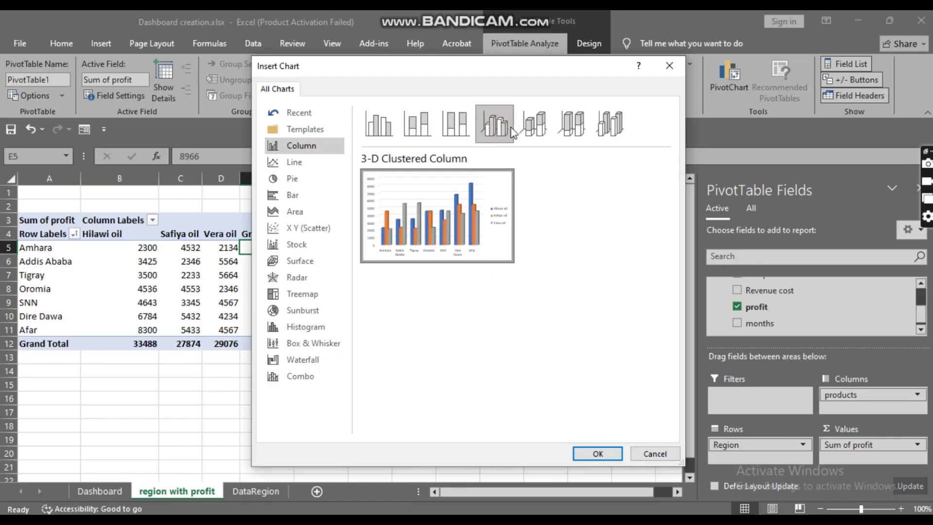
{"action": "left_click", "coordinate": [541, 129]}
{"action": "left_click", "coordinate": [568, 128]}
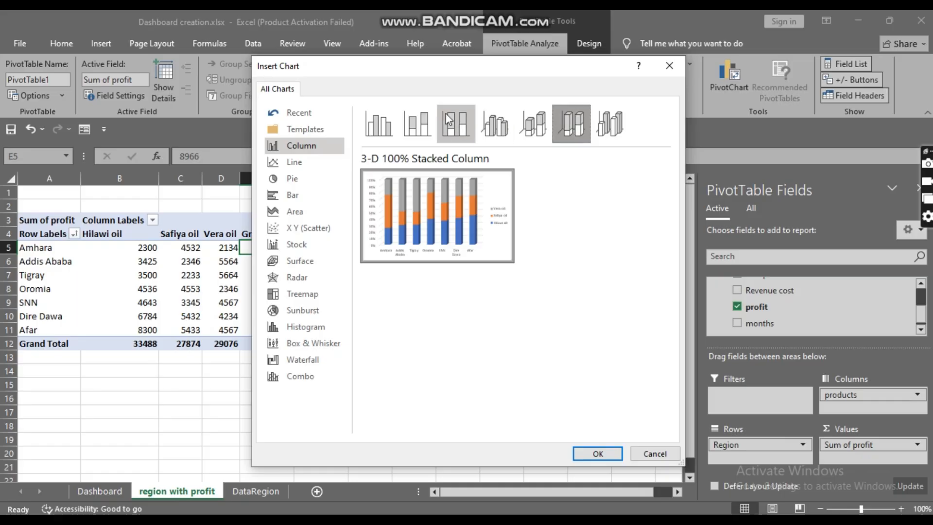
{"action": "left_click", "coordinate": [464, 120]}
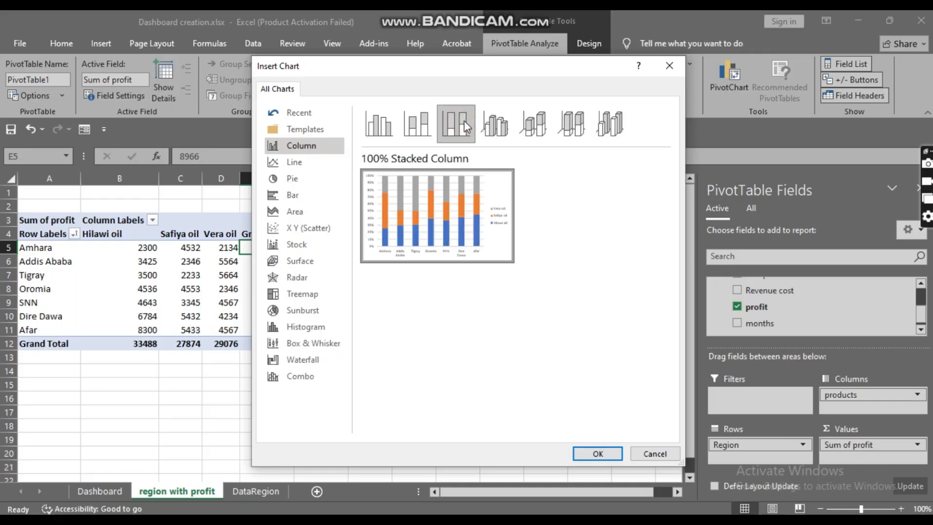
{"action": "left_click", "coordinate": [421, 130]}
{"action": "left_click", "coordinate": [384, 131]}
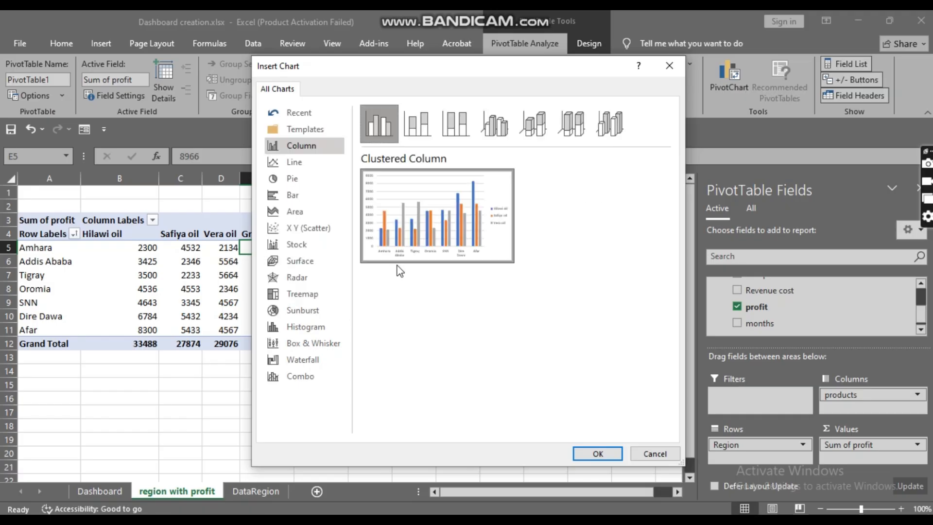
{"action": "mouse_move", "coordinate": [396, 262]}
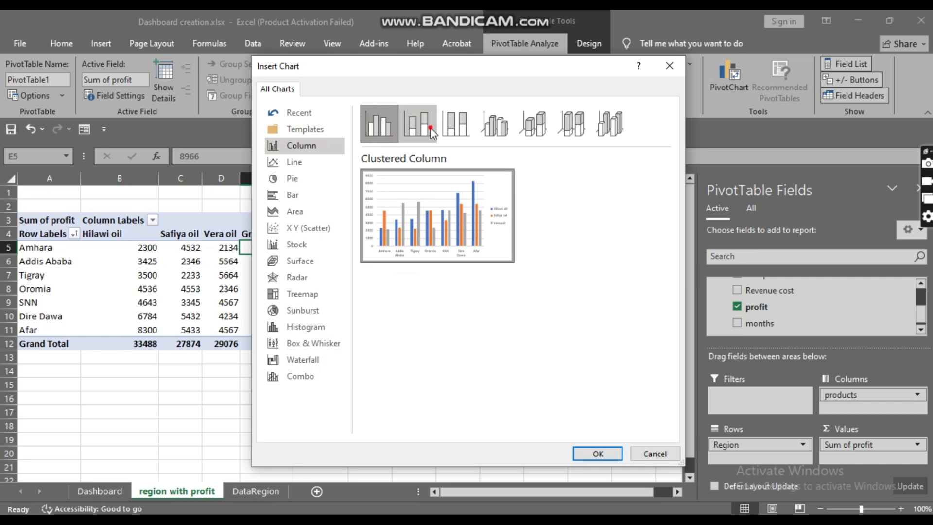
{"action": "left_click", "coordinate": [430, 130]}
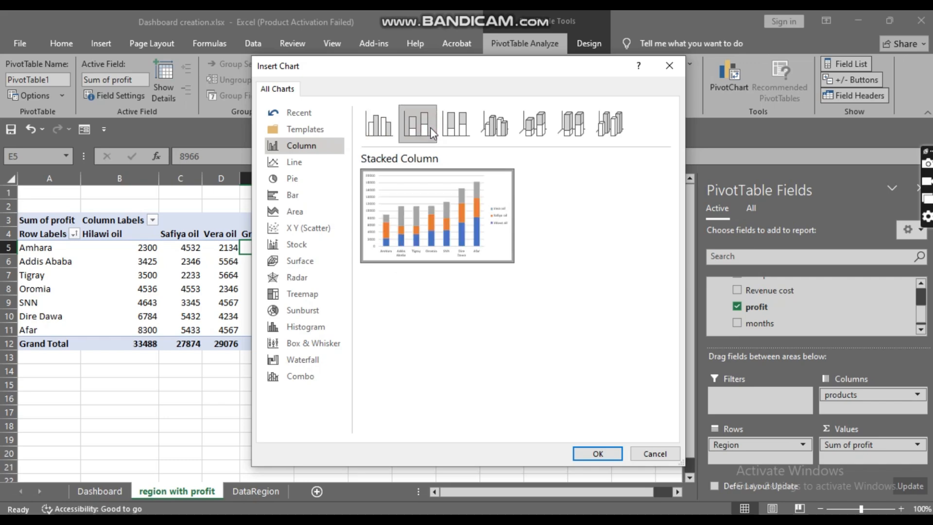
{"action": "left_click", "coordinate": [461, 126]}
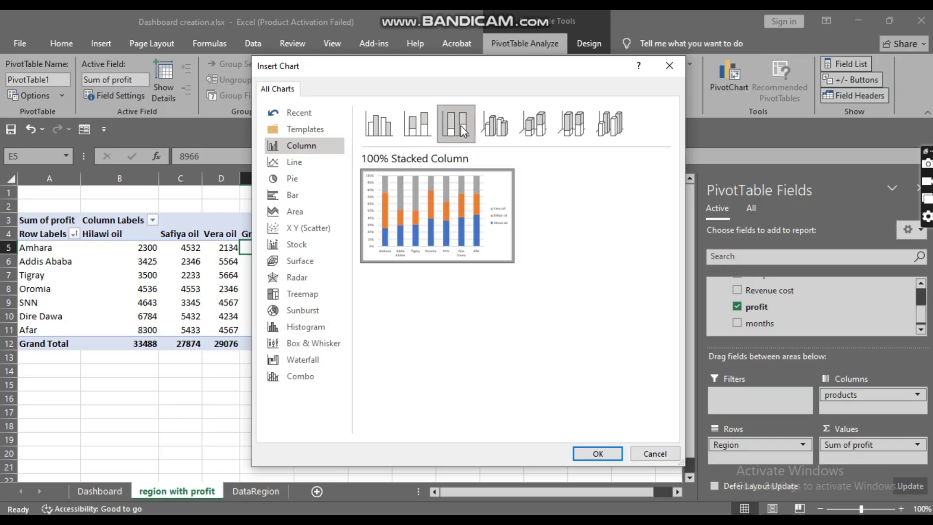
{"action": "left_click", "coordinate": [424, 122]}
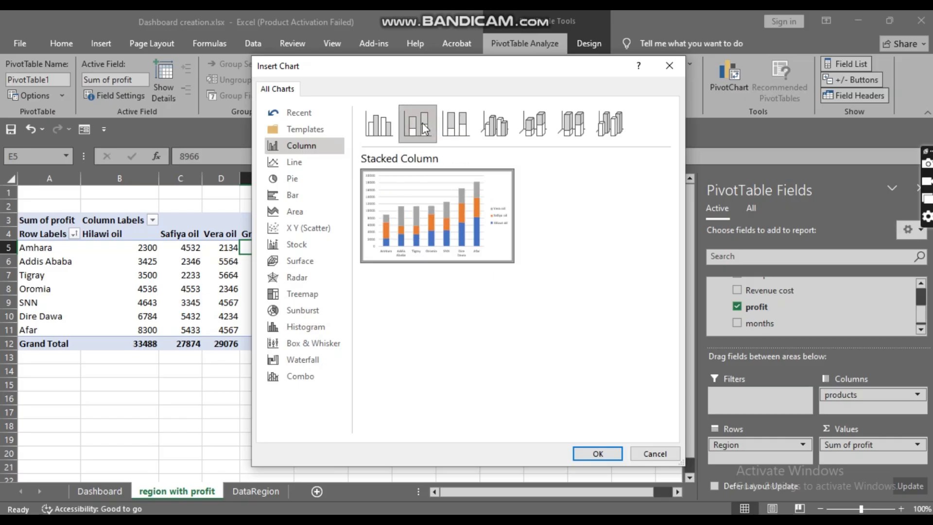
{"action": "left_click", "coordinate": [387, 127]}
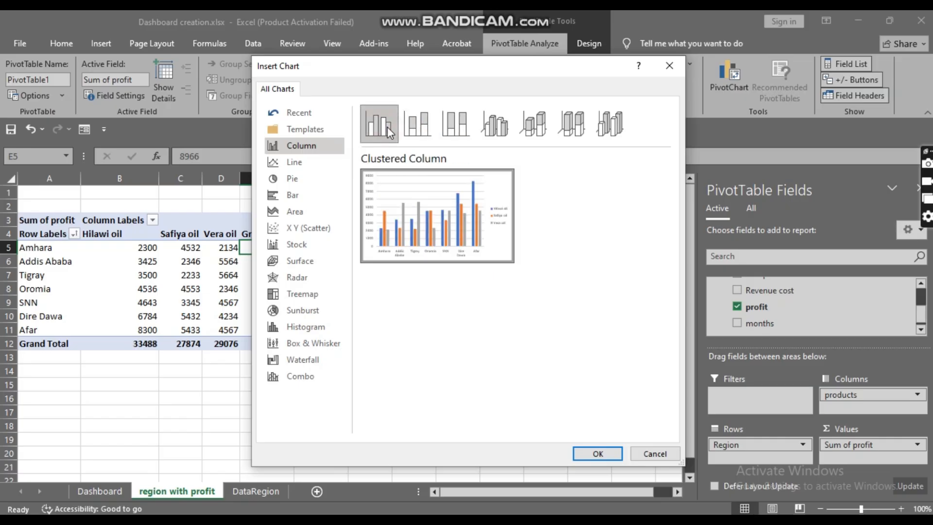
Insert a Stacked Column PivotChart of profit by region and product on the PivotTable's sheet
{"action": "left_click", "coordinate": [410, 131]}
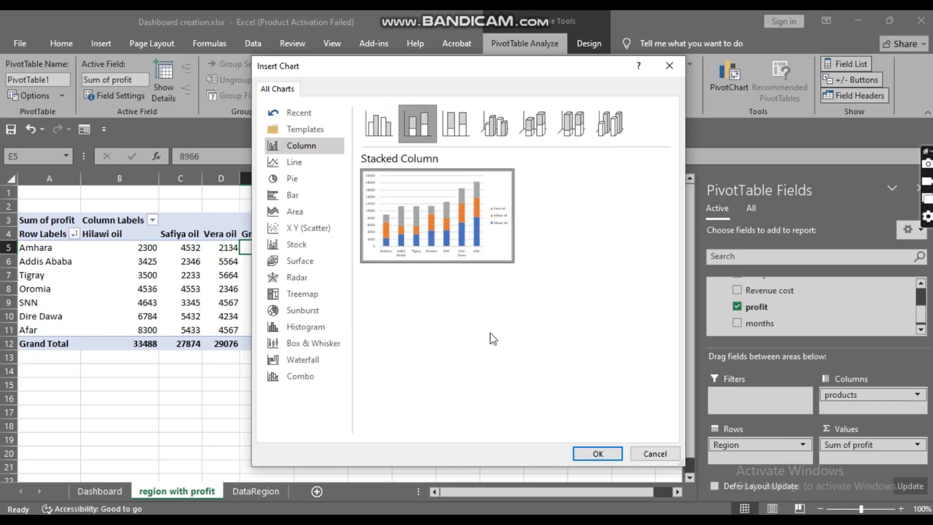
{"action": "left_click", "coordinate": [608, 453]}
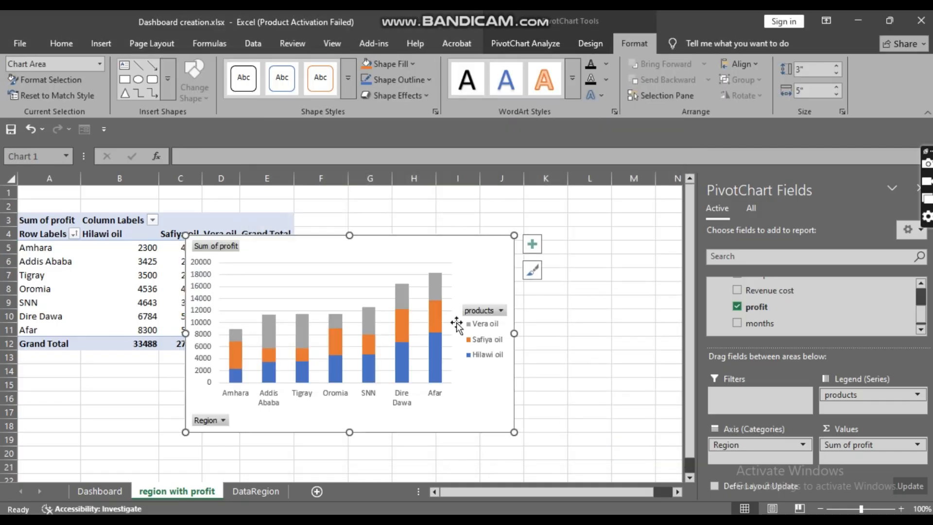
Try the chart style that adds data labels, and return the PivotChart to the first chart style with the labels kept
{"action": "left_click", "coordinate": [411, 298]}
{"action": "left_click", "coordinate": [386, 252]}
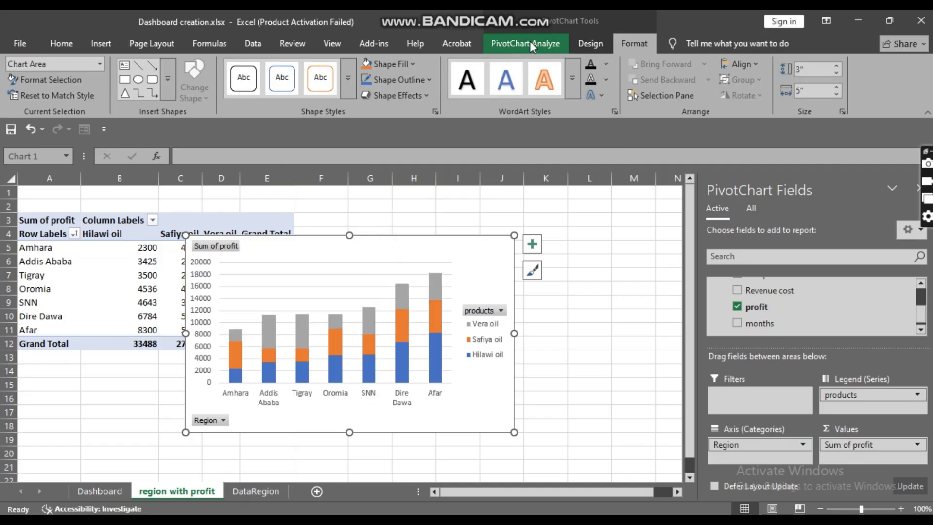
{"action": "left_click", "coordinate": [582, 40]}
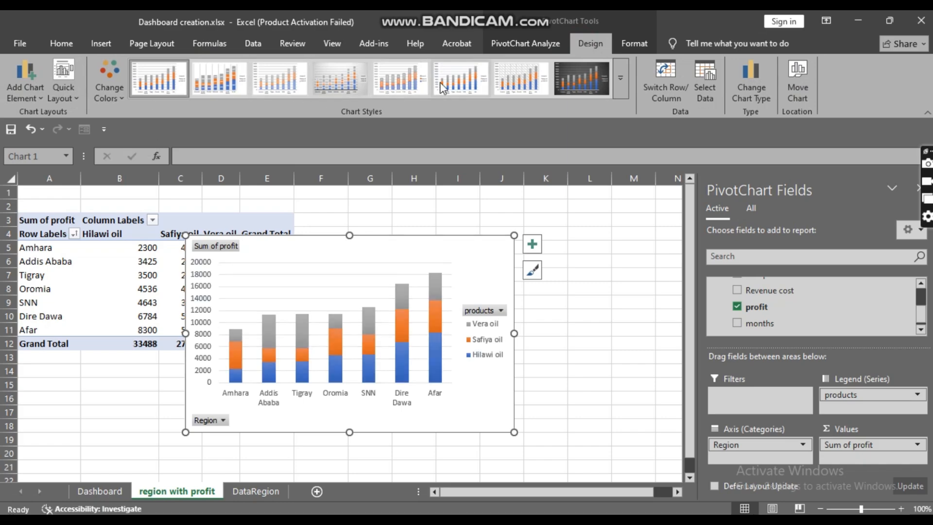
{"action": "left_click", "coordinate": [533, 81]}
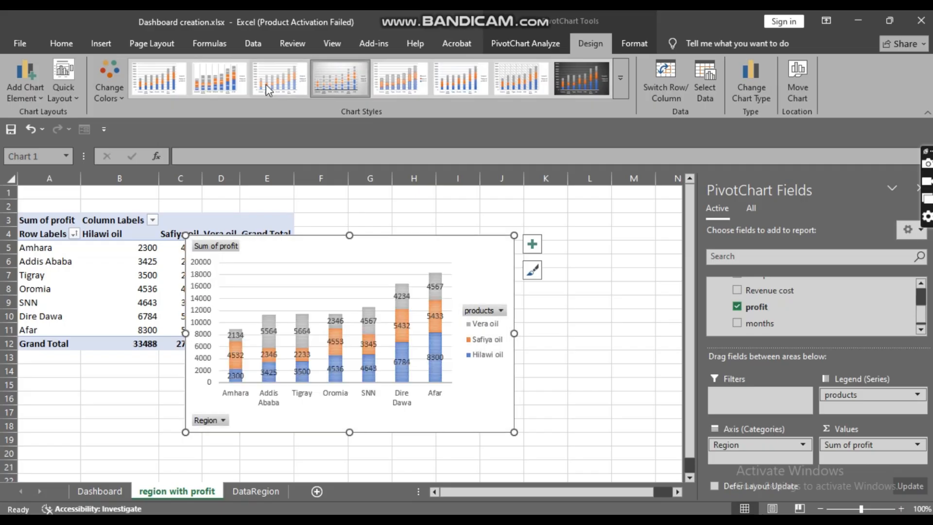
{"action": "left_click", "coordinate": [266, 83]}
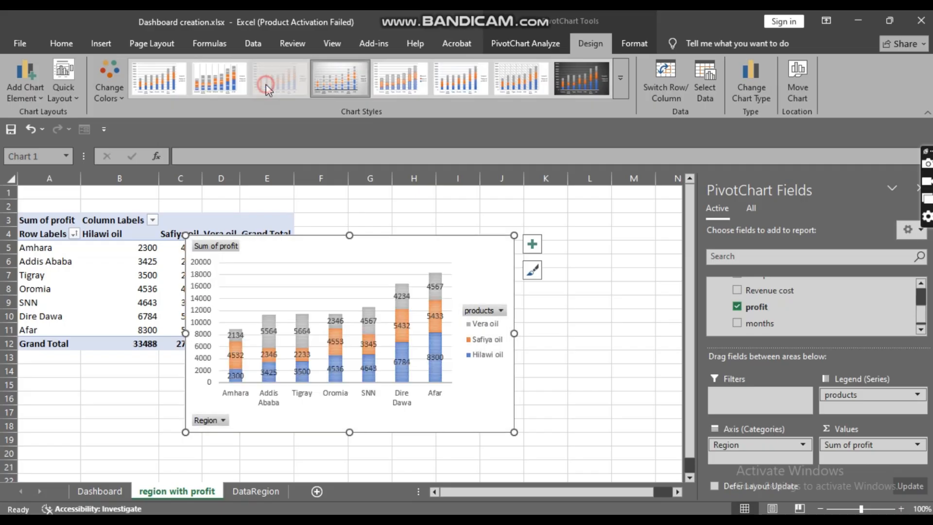
{"action": "left_click", "coordinate": [157, 81]}
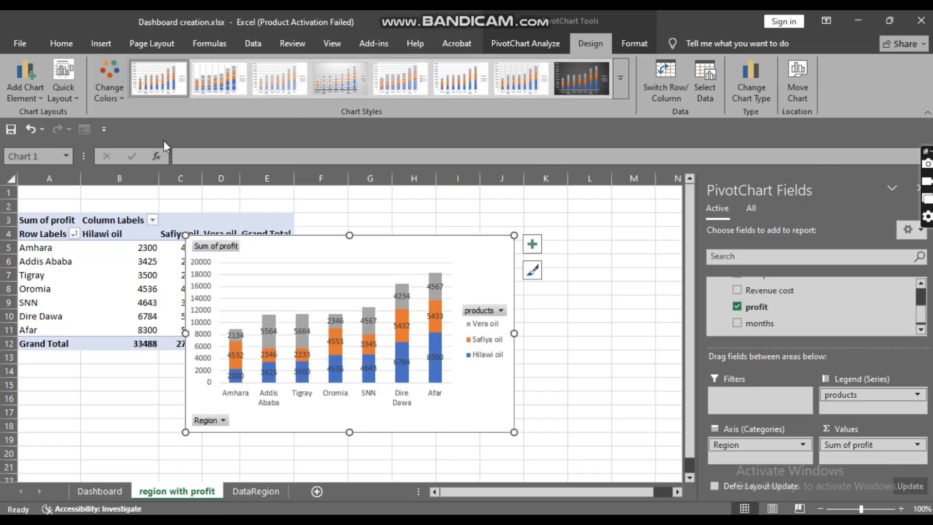
Add a chart title above the PivotChart
{"action": "left_click", "coordinate": [41, 100]}
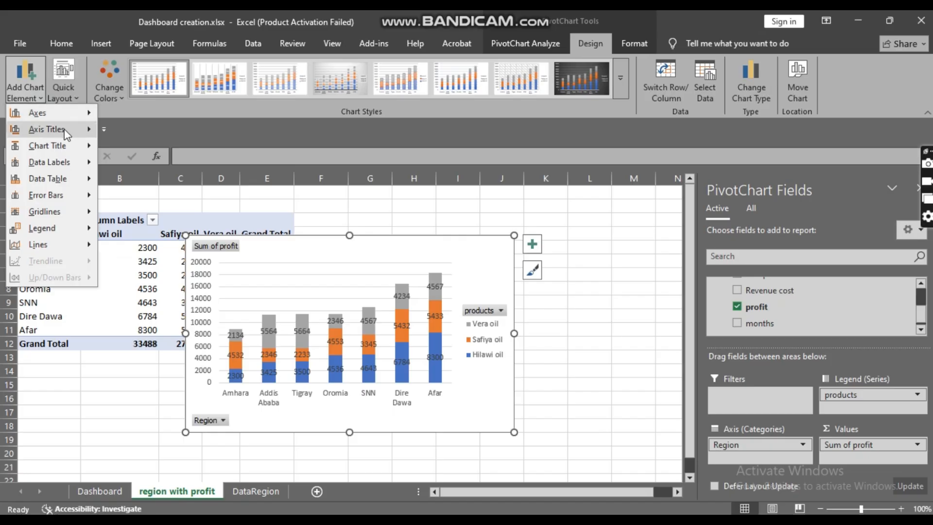
{"action": "mouse_move", "coordinate": [34, 152]}
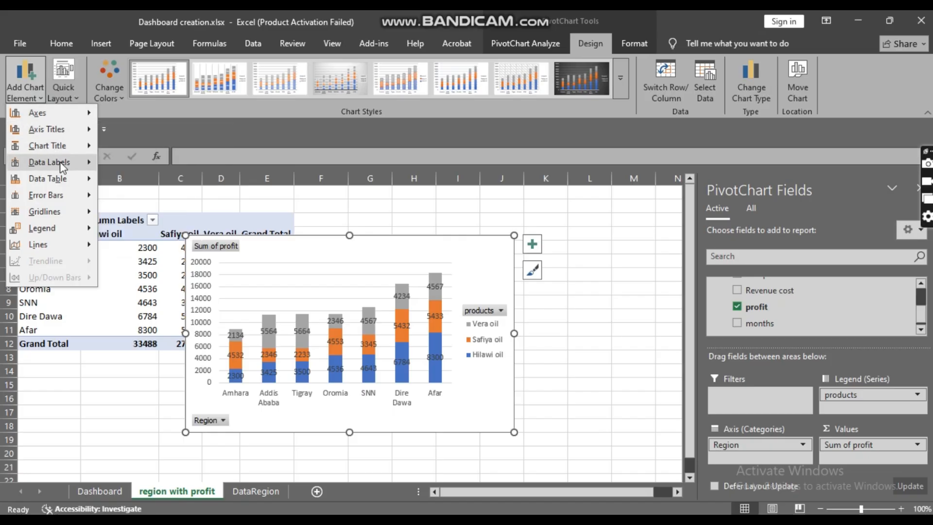
{"action": "mouse_move", "coordinate": [69, 183]}
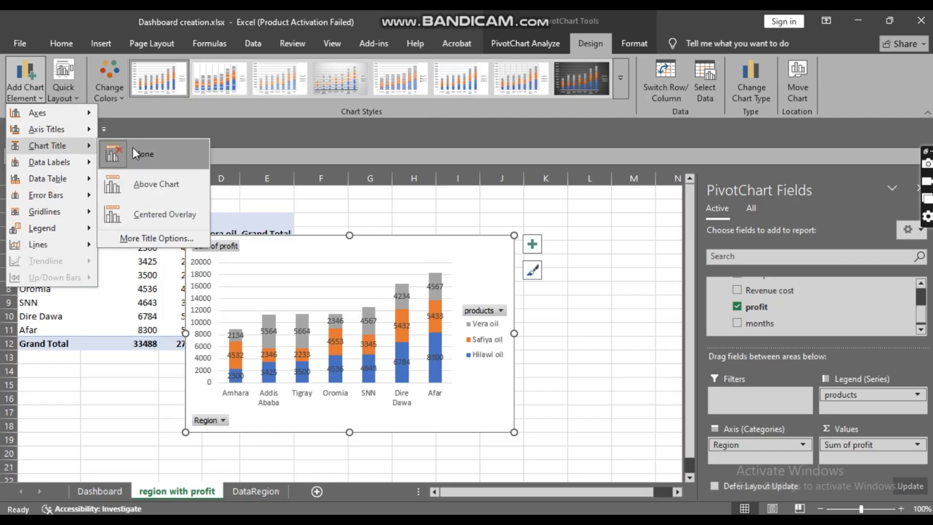
{"action": "left_click", "coordinate": [143, 188]}
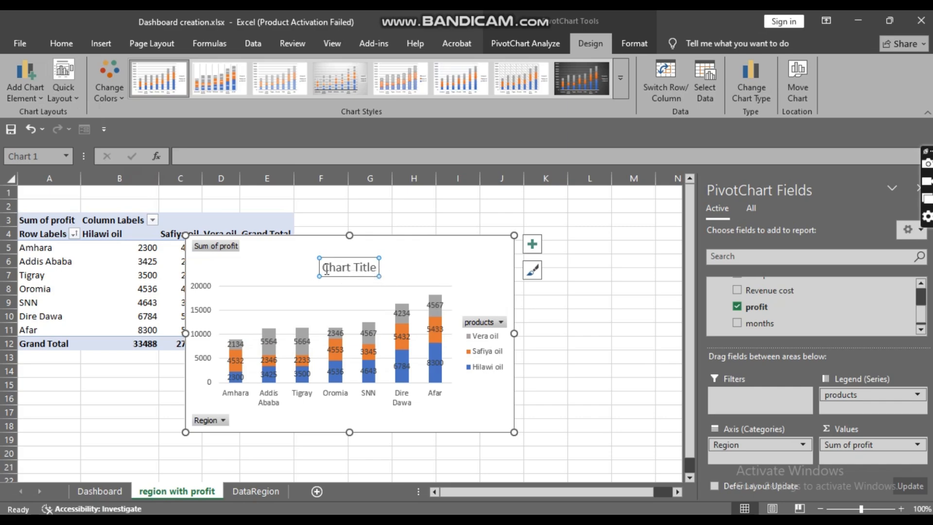
Replace the placeholder chart title with "region with profit"
{"action": "left_click", "coordinate": [348, 268]}
{"action": "triple_click", "coordinate": [348, 269]}
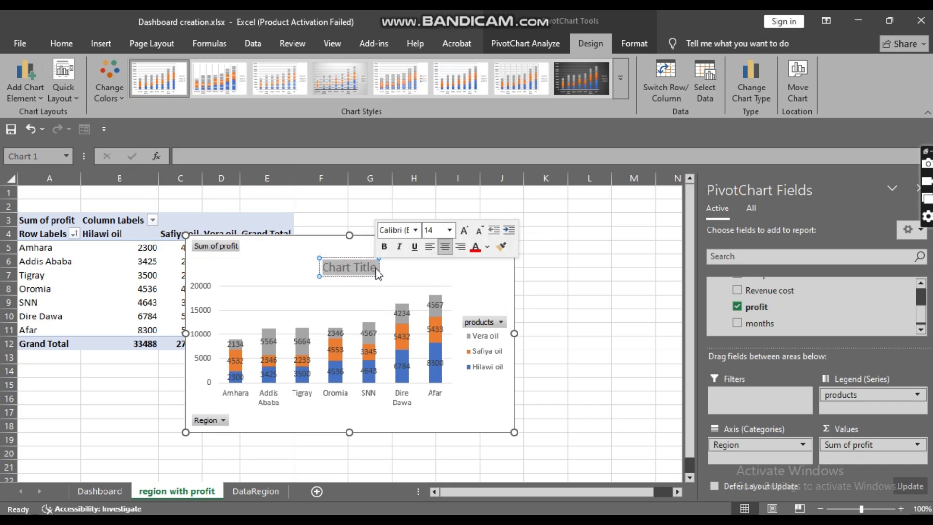
{"action": "type", "text": "re"}
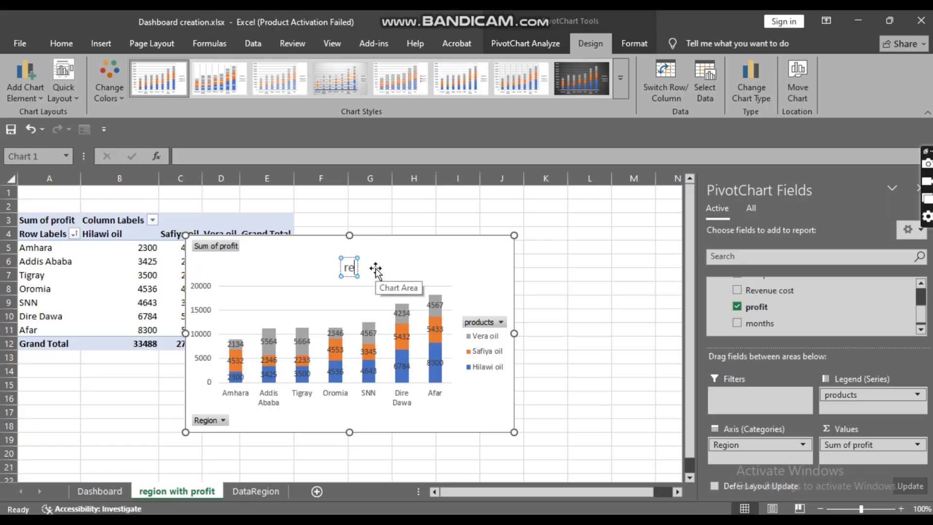
{"action": "type", "text": "gion"}
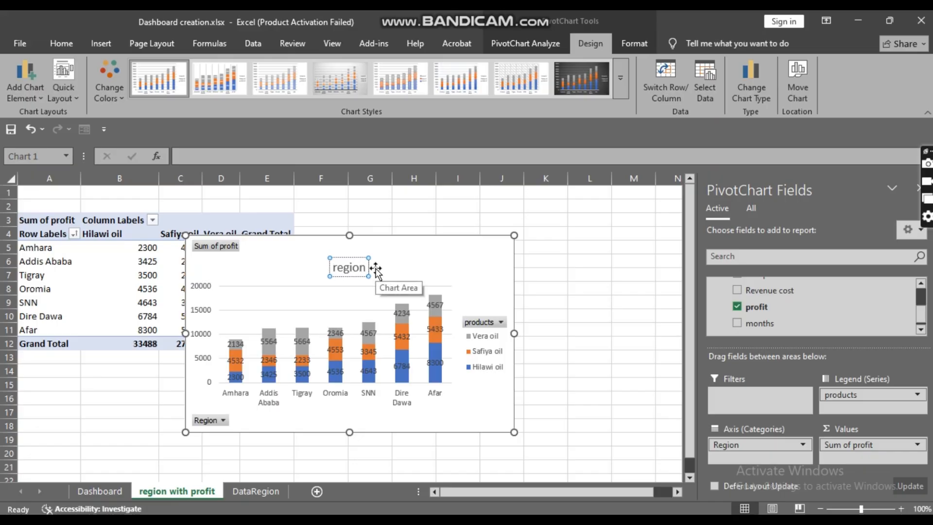
{"action": "type", "text": " with"}
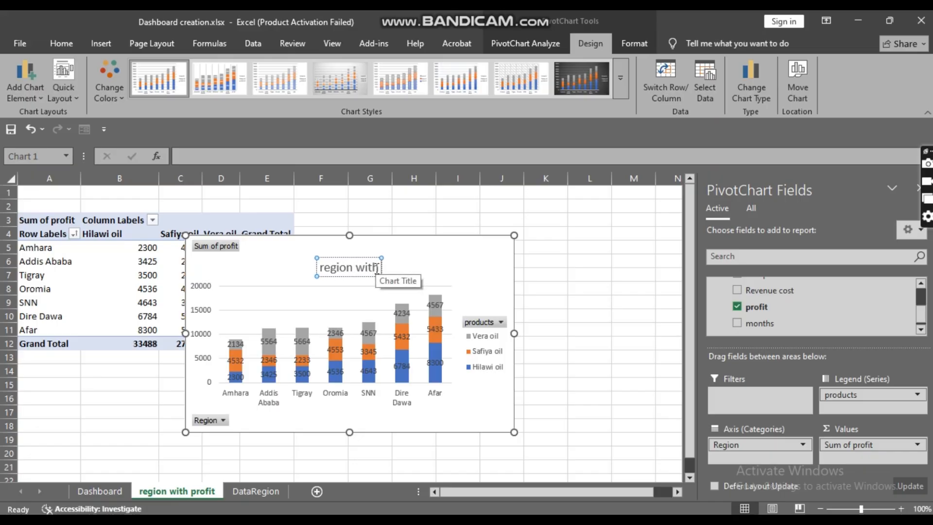
{"action": "type", "text": " pro"}
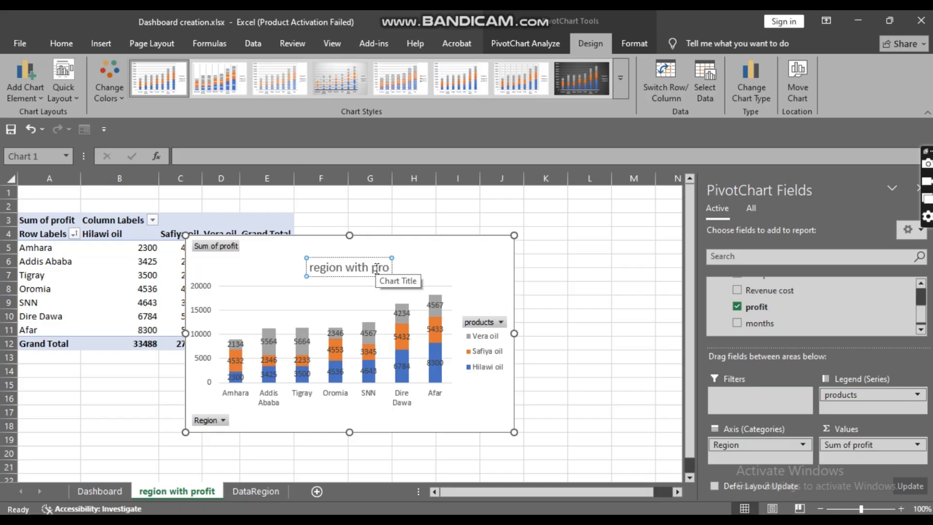
{"action": "type", "text": "fit"}
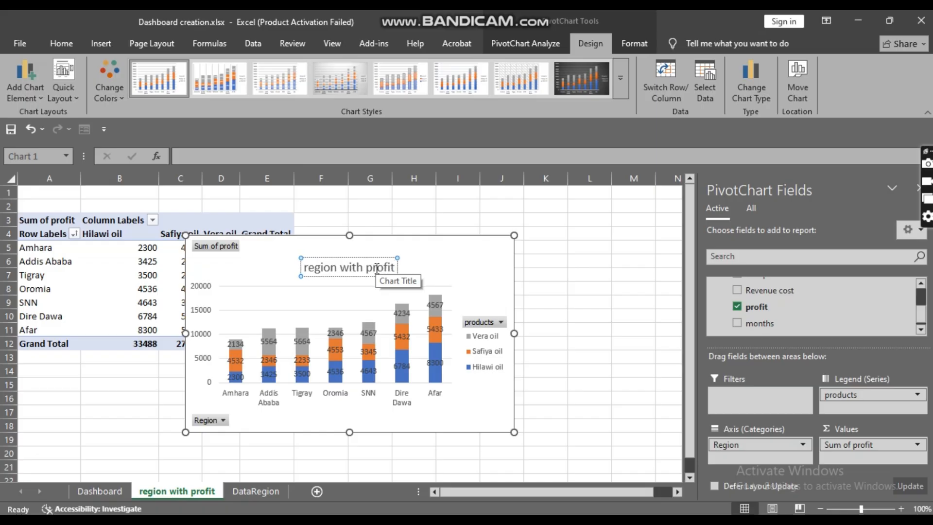
{"action": "left_click", "coordinate": [325, 360]}
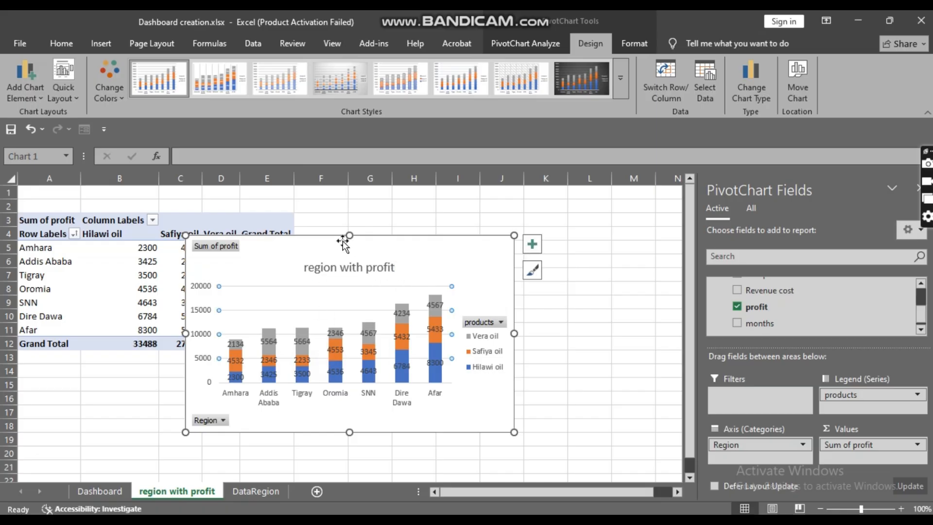
Set the chart title's font colour to the standard dark blue
{"action": "left_click", "coordinate": [339, 267]}
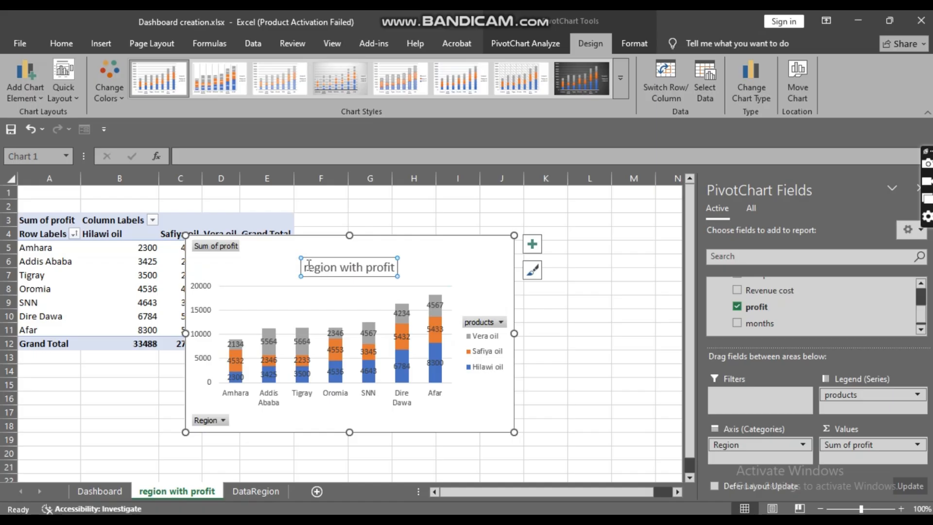
{"action": "left_click_drag", "start_coordinate": [306, 267], "coordinate": [396, 270]}
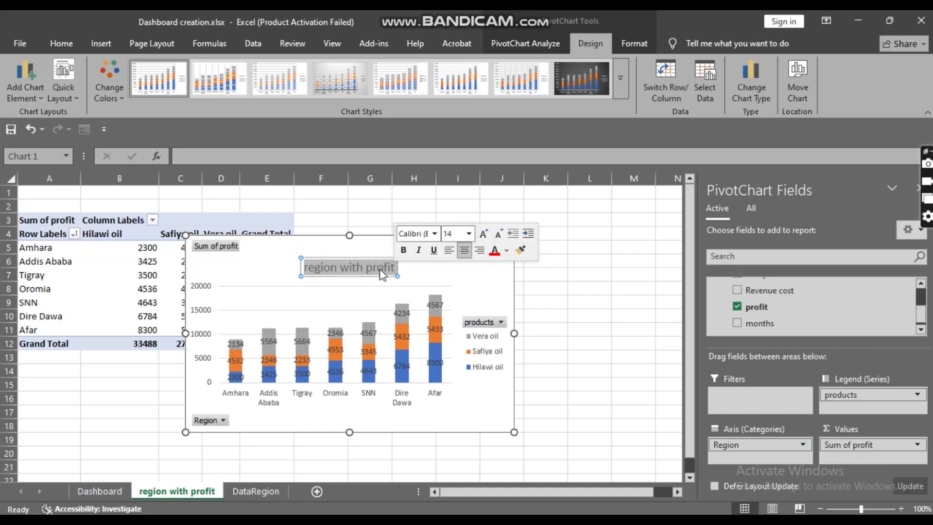
{"action": "left_click", "coordinate": [506, 251]}
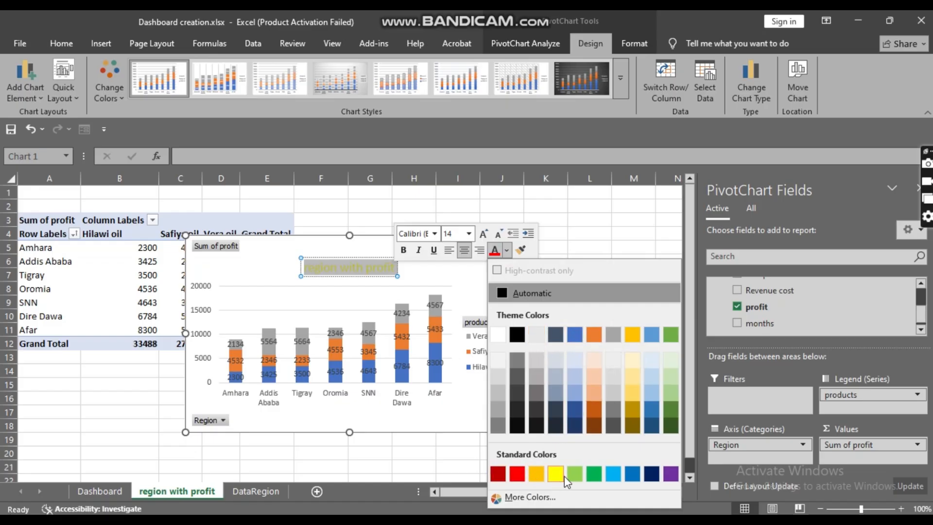
{"action": "left_click", "coordinate": [654, 475]}
Make the chart title bold and italic and set its font colour to the standard red
{"action": "left_click", "coordinate": [352, 265]}
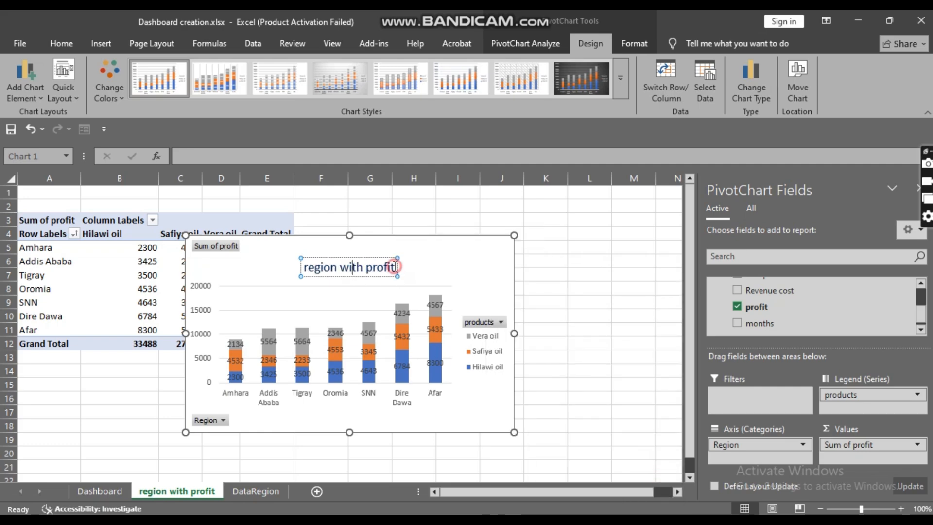
{"action": "left_click_drag", "start_coordinate": [394, 265], "coordinate": [304, 267]}
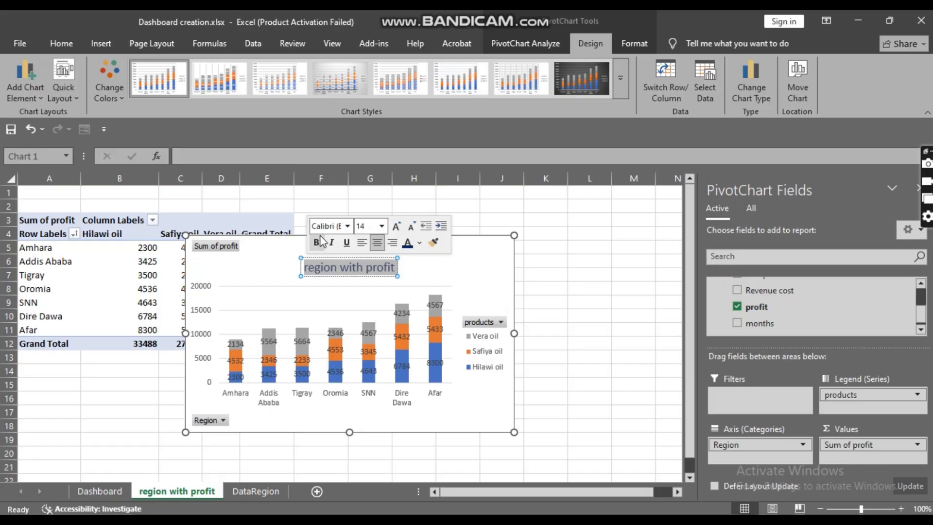
{"action": "left_click", "coordinate": [317, 243]}
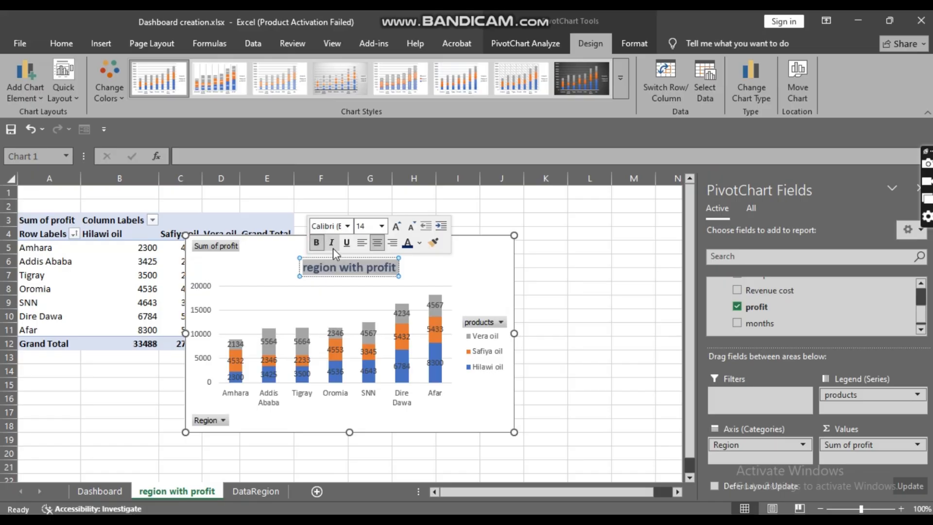
{"action": "left_click", "coordinate": [332, 244]}
{"action": "left_click", "coordinate": [419, 243]}
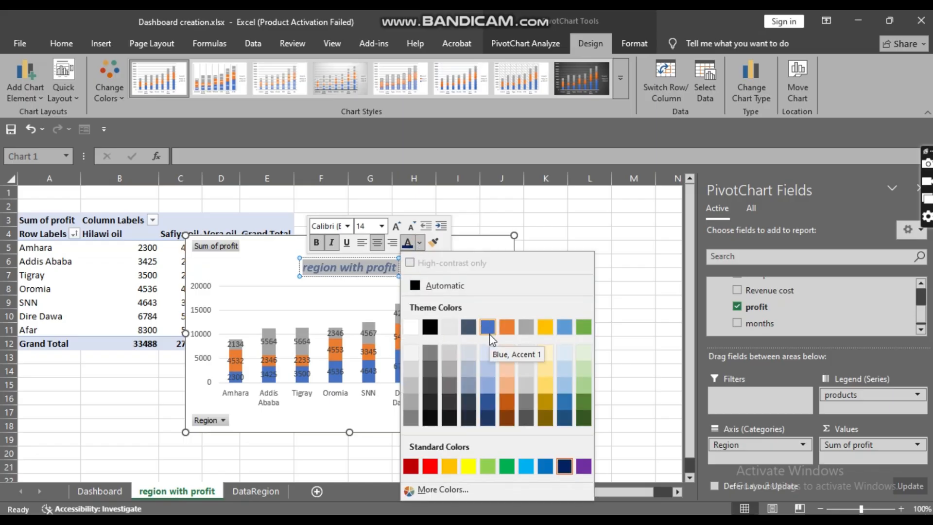
{"action": "left_click", "coordinate": [433, 467]}
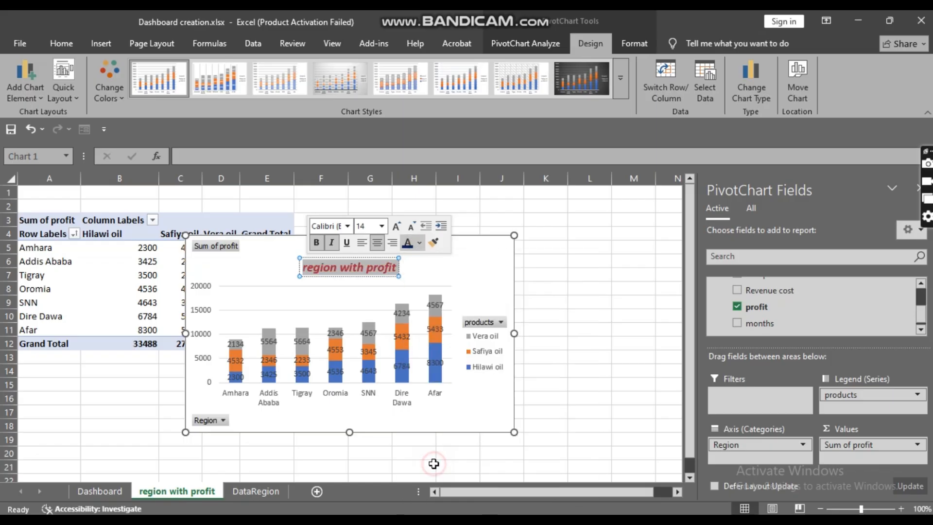
{"action": "left_click", "coordinate": [410, 284]}
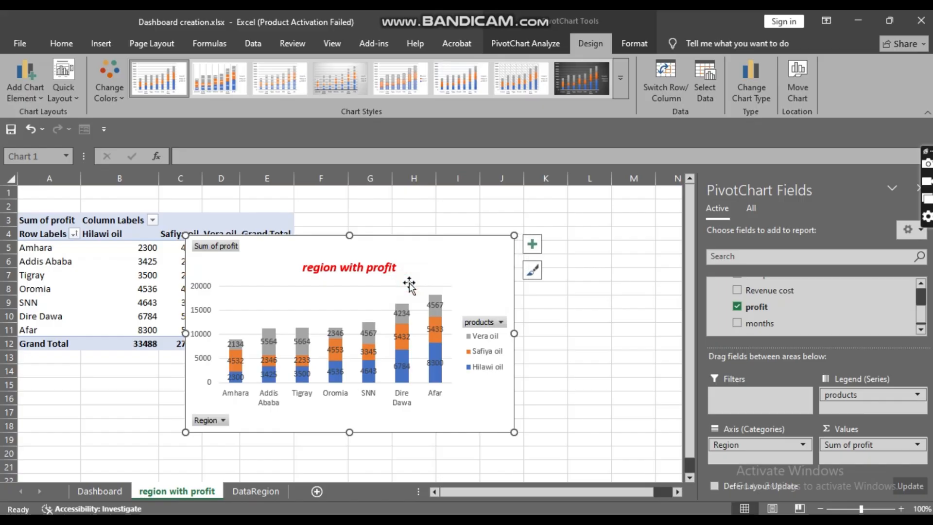
Try the patterned-background chart style and the semi-transparent column style on the PivotChart
{"action": "left_click", "coordinate": [378, 271]}
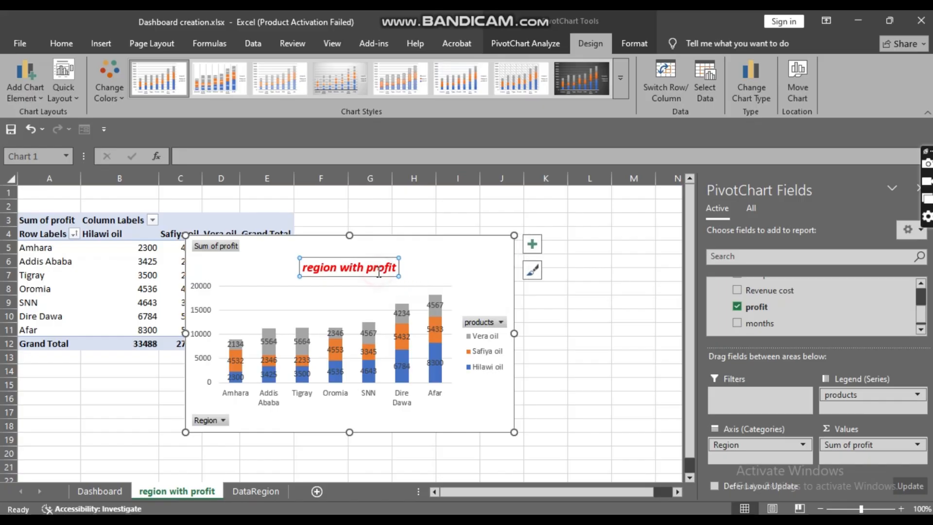
{"action": "left_click", "coordinate": [305, 358]}
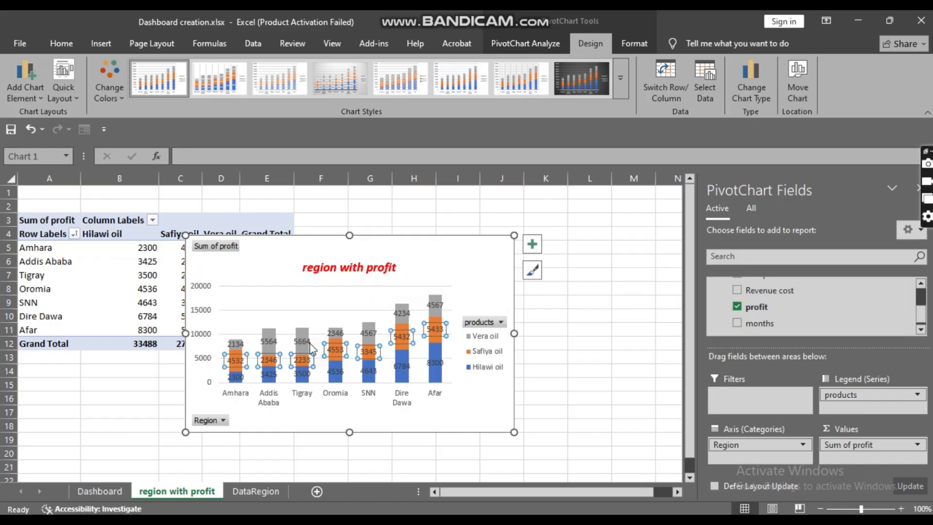
{"action": "left_click", "coordinate": [521, 86]}
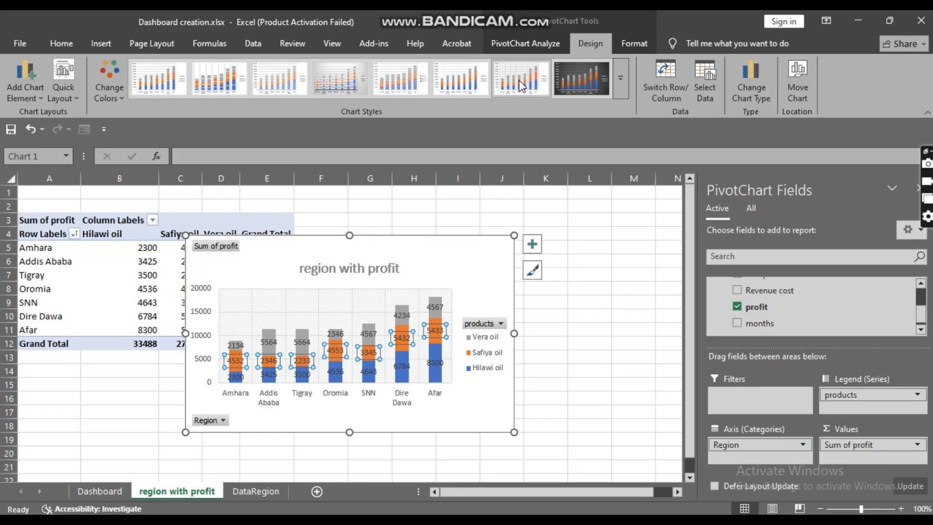
{"action": "left_click", "coordinate": [460, 76]}
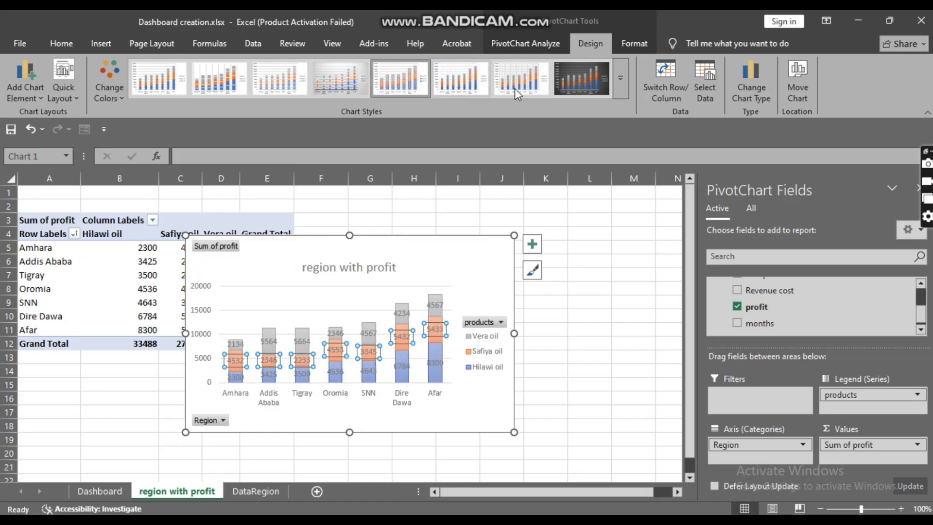
{"action": "left_click", "coordinate": [465, 280]}
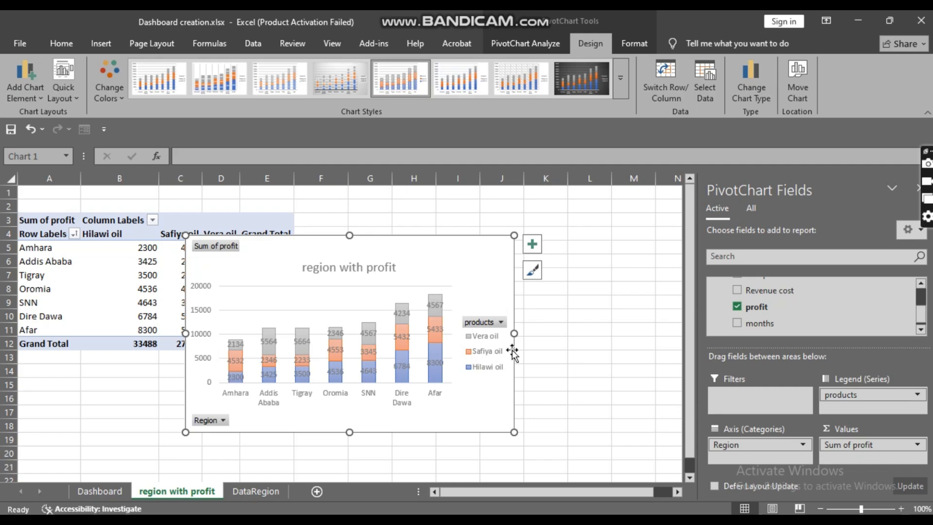
{"action": "left_click", "coordinate": [411, 336]}
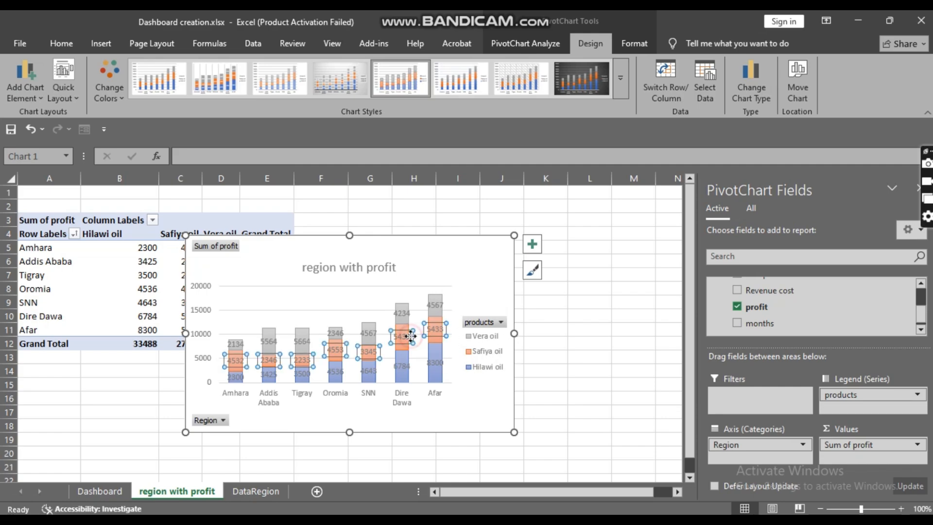
{"action": "left_click", "coordinate": [447, 277]}
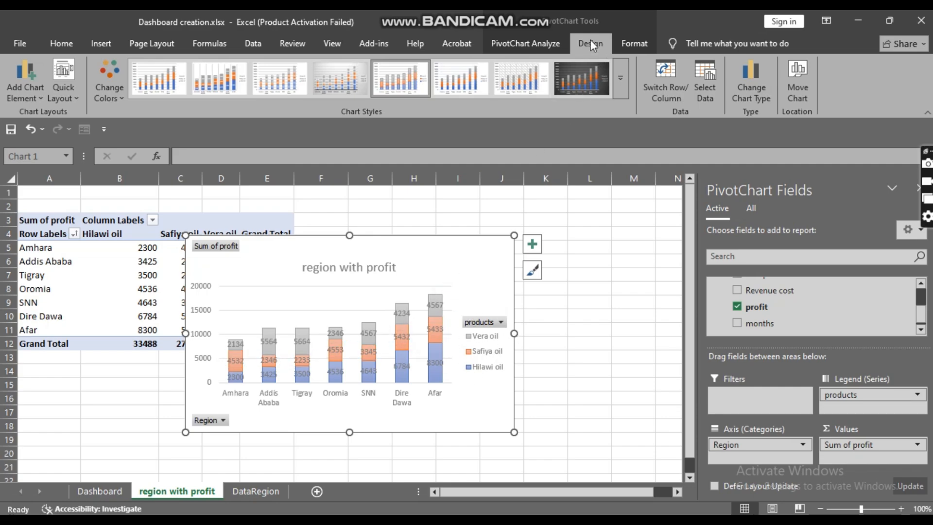
Try the last chart style in the expanded style gallery and apply the dark-background style to the PivotChart
{"action": "left_click", "coordinate": [618, 84]}
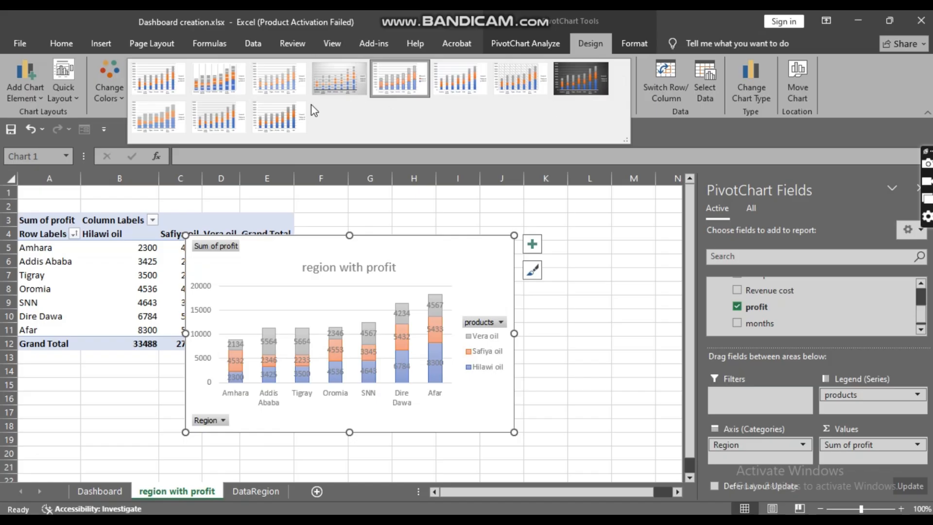
{"action": "left_click", "coordinate": [289, 118]}
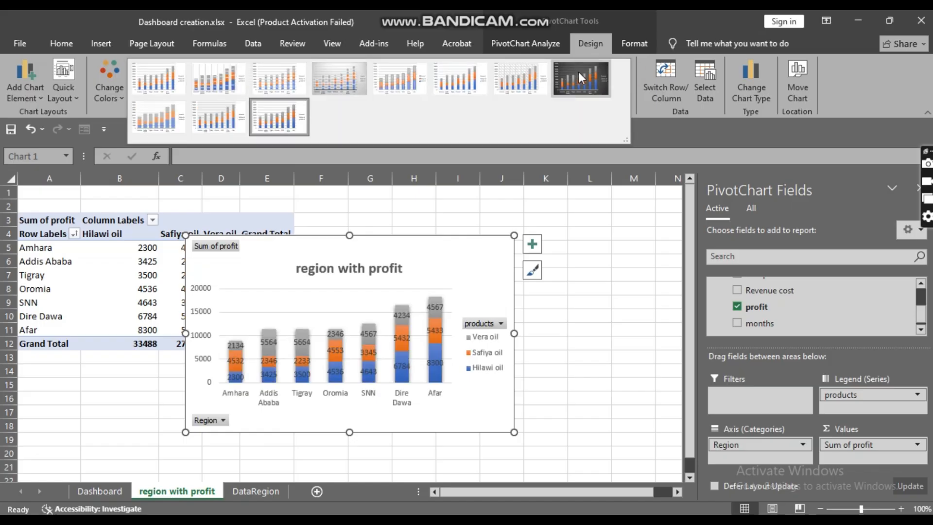
{"action": "left_click", "coordinate": [578, 72]}
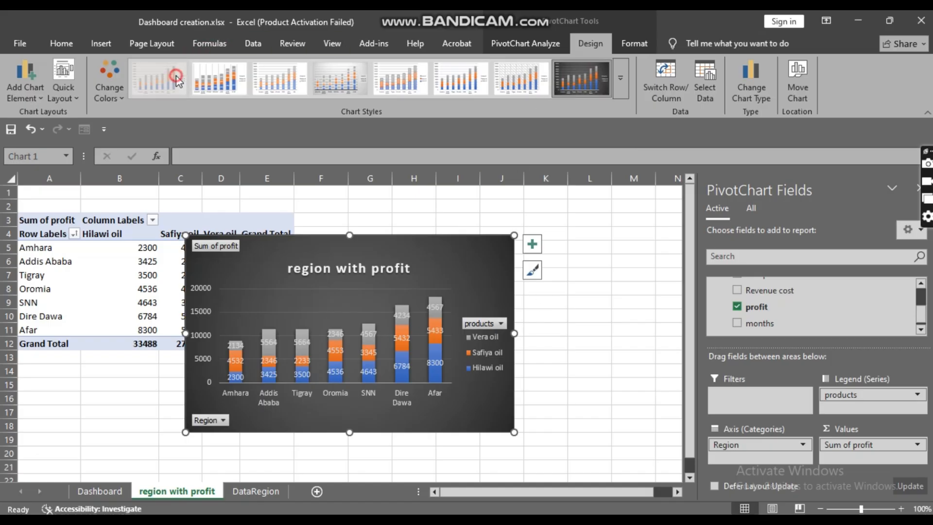
Try the first three chart styles and apply the sixth style in the gallery to the PivotChart
{"action": "left_click", "coordinate": [159, 78]}
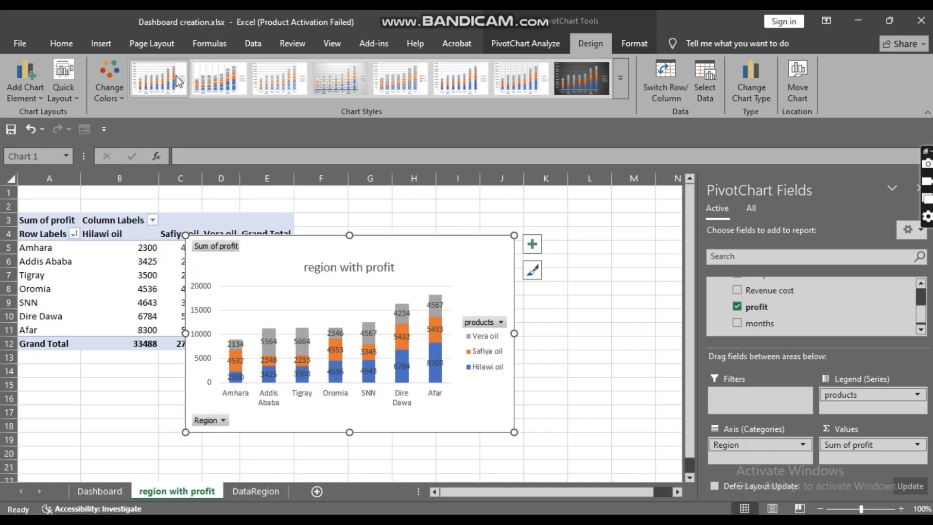
{"action": "left_click", "coordinate": [218, 74]}
{"action": "left_click", "coordinate": [281, 91]}
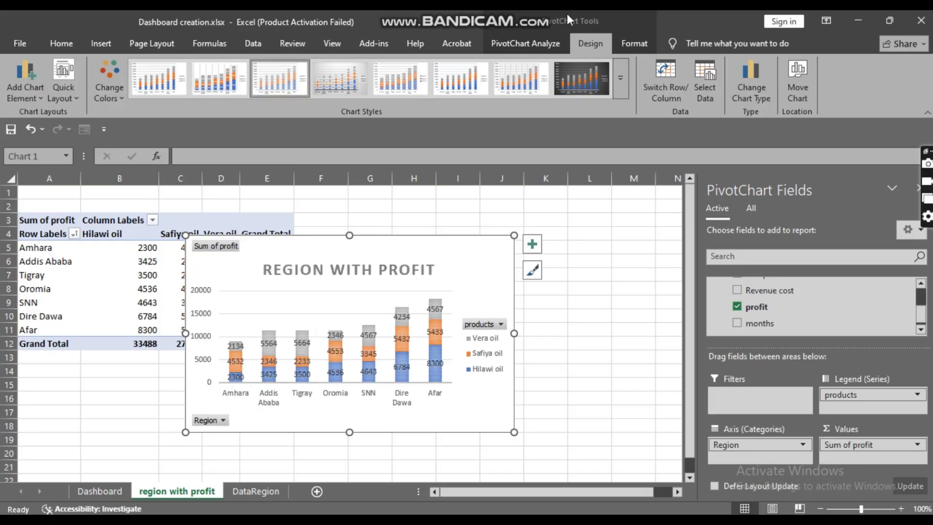
{"action": "left_click", "coordinate": [451, 75]}
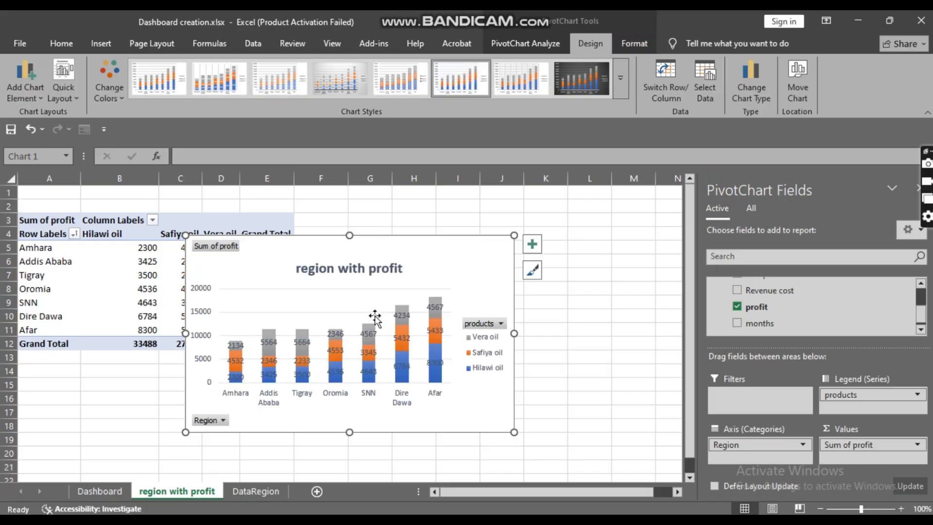
{"action": "right_click", "coordinate": [439, 297]}
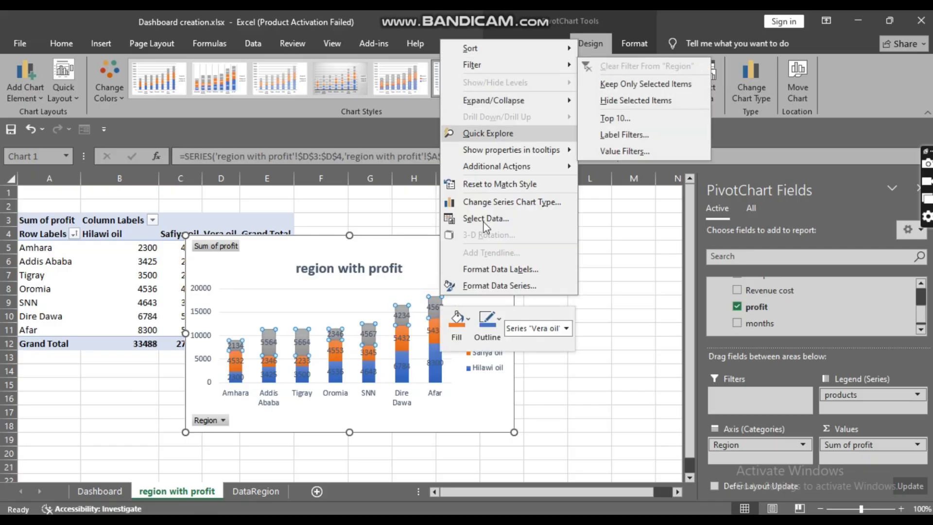
{"action": "left_click", "coordinate": [605, 325]}
{"action": "left_click", "coordinate": [592, 328]}
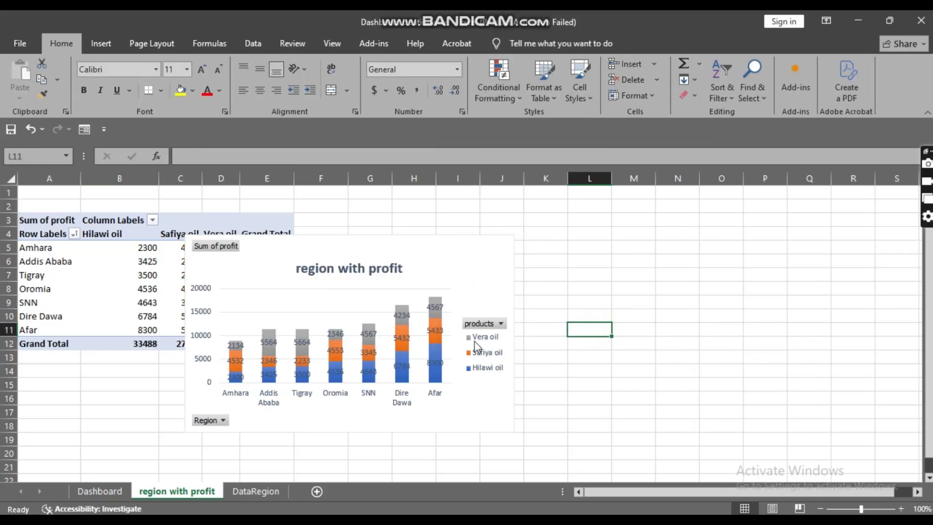
{"action": "right_click", "coordinate": [435, 335]}
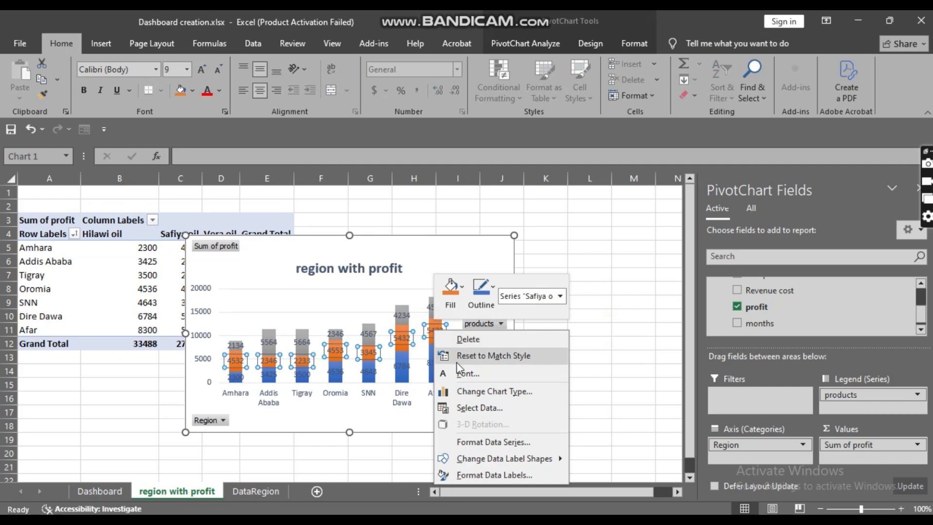
Copy the region with profit PivotChart and paste it at cell C10 of the Dashboard sheet using the destination theme
{"action": "left_click", "coordinate": [402, 248]}
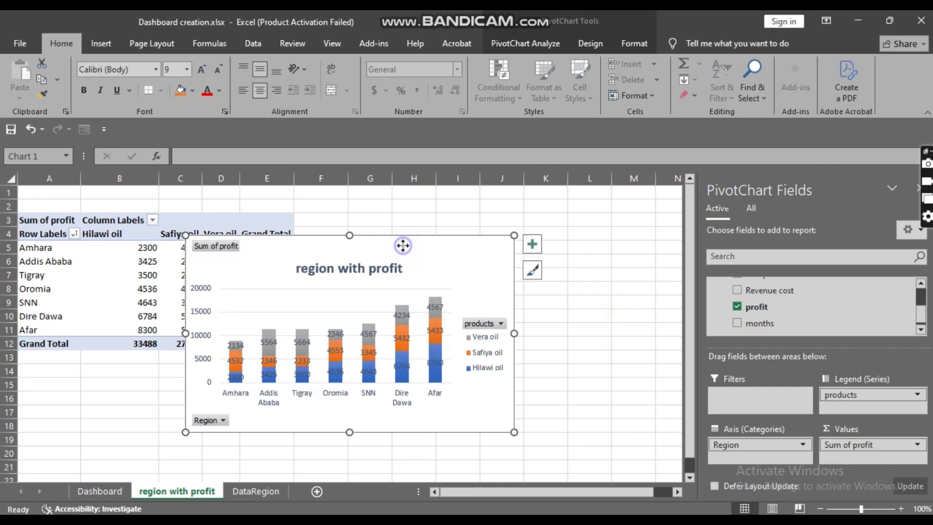
{"action": "right_click", "coordinate": [404, 248]}
{"action": "left_click", "coordinate": [436, 195]}
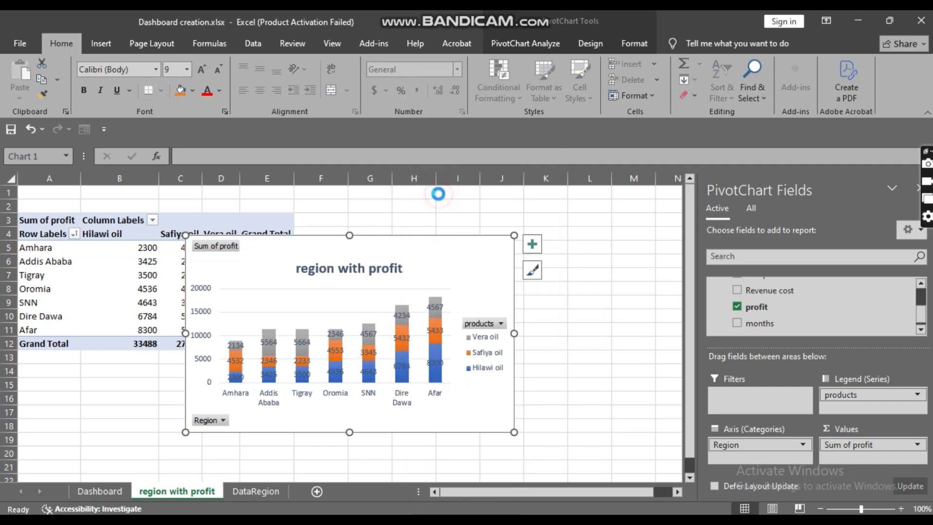
{"action": "left_click", "coordinate": [103, 492]}
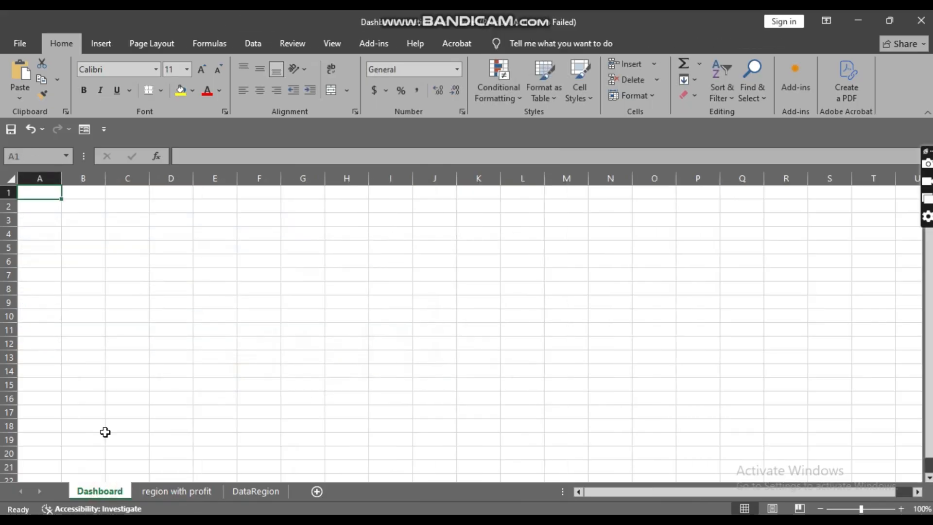
{"action": "left_click", "coordinate": [125, 313]}
{"action": "right_click", "coordinate": [126, 313]}
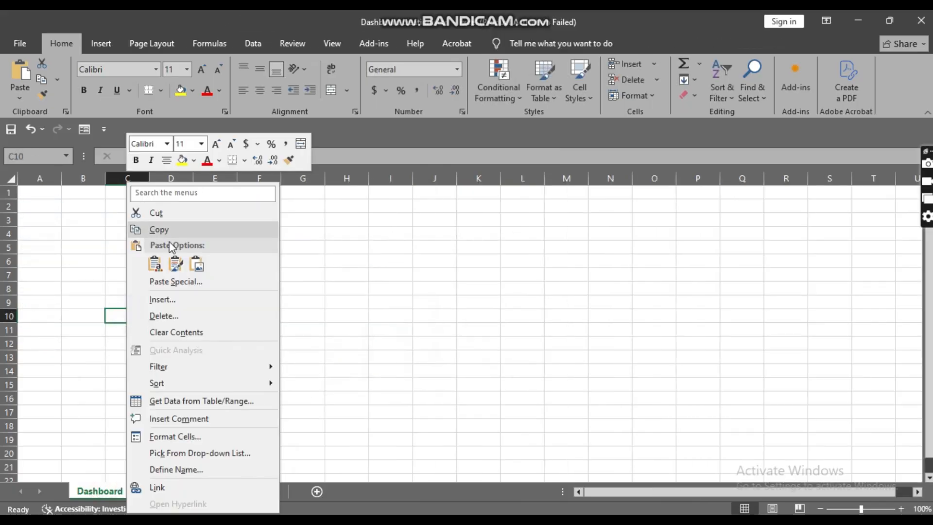
{"action": "left_click", "coordinate": [154, 263]}
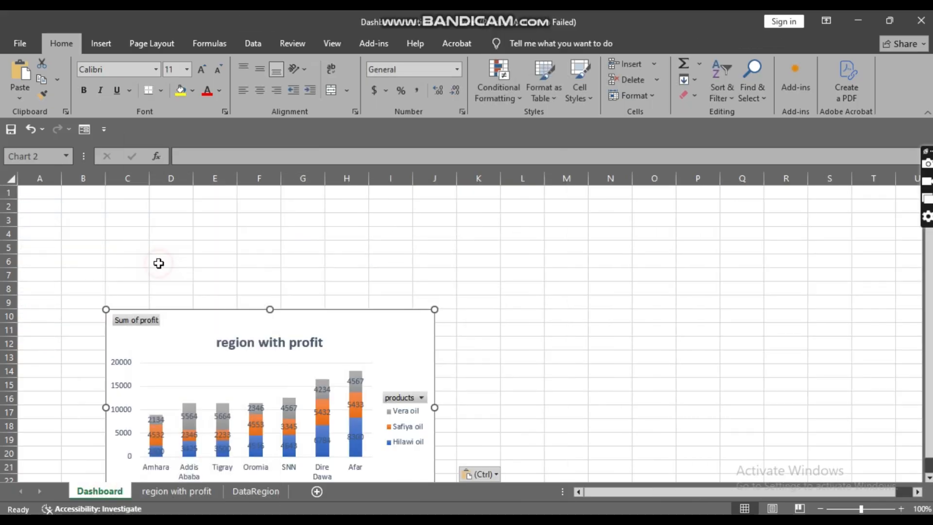
Move the pasted chart on the Dashboard sheet up so it spans about D5 to L19
{"action": "left_click", "coordinate": [250, 389]}
{"action": "left_click", "coordinate": [289, 408]}
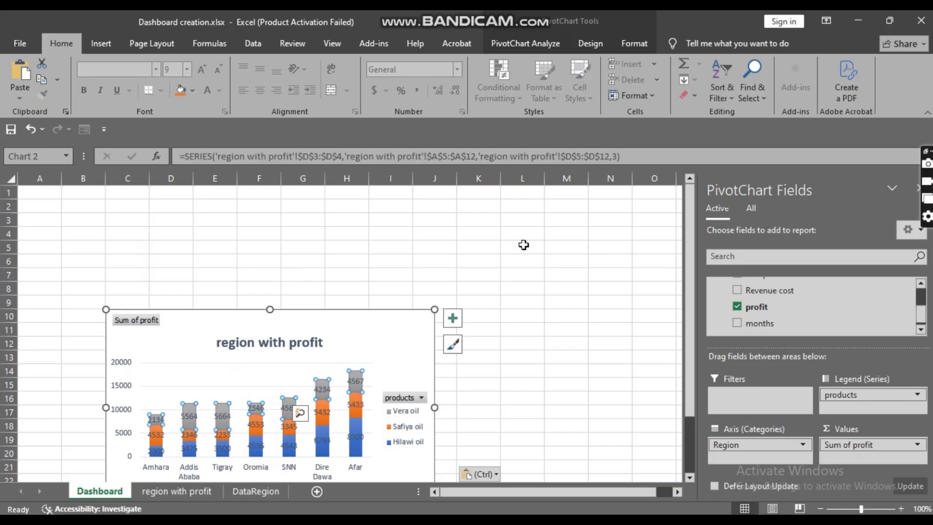
{"action": "left_click", "coordinate": [322, 419]}
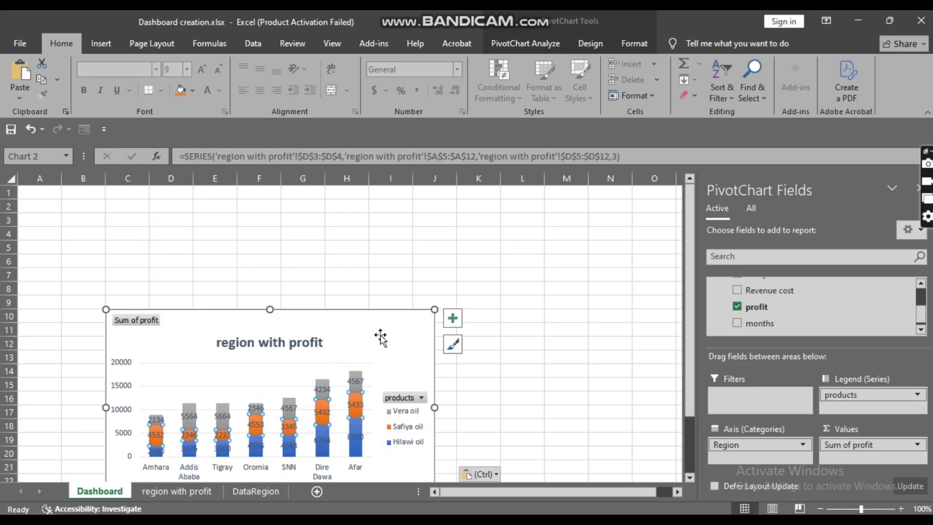
{"action": "left_click_drag", "start_coordinate": [380, 337], "coordinate": [464, 279]}
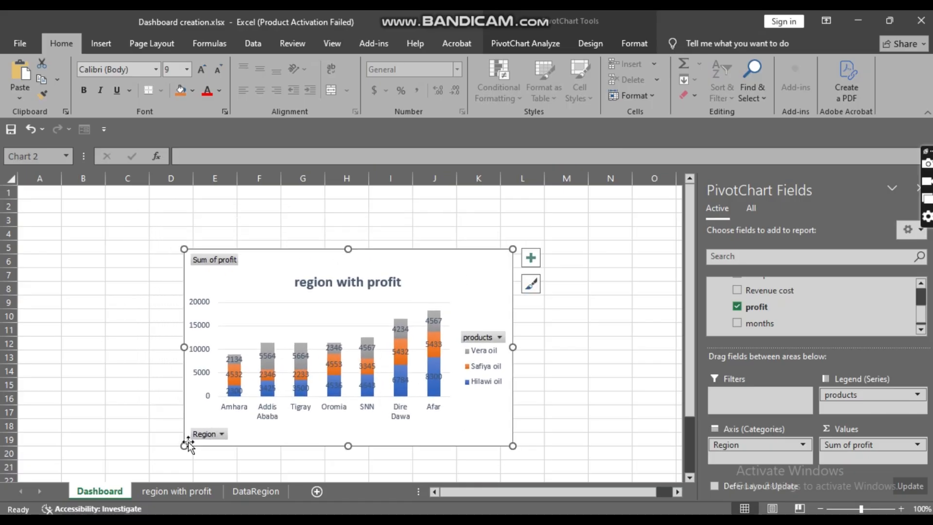
Hide all field buttons on the Dashboard chart and shrink it to span about E5 to K16
{"action": "right_click", "coordinate": [206, 435]}
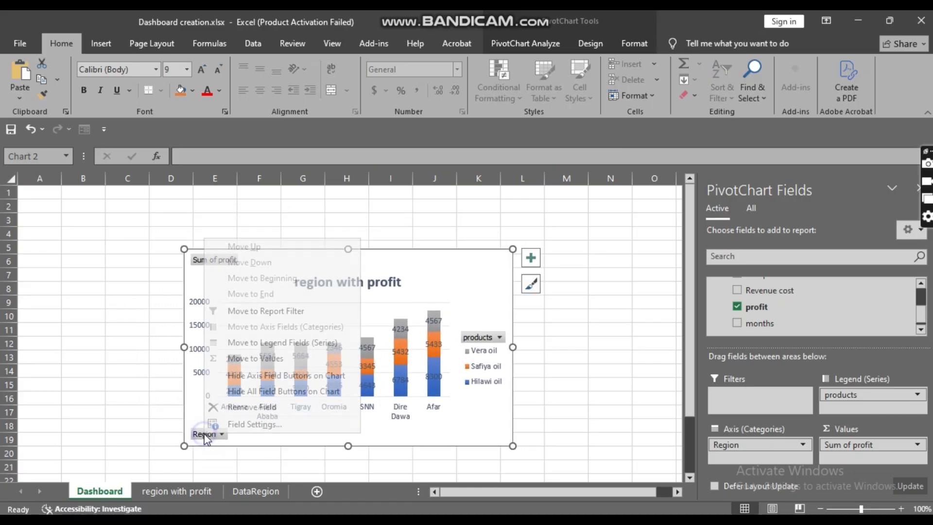
{"action": "left_click", "coordinate": [248, 392]}
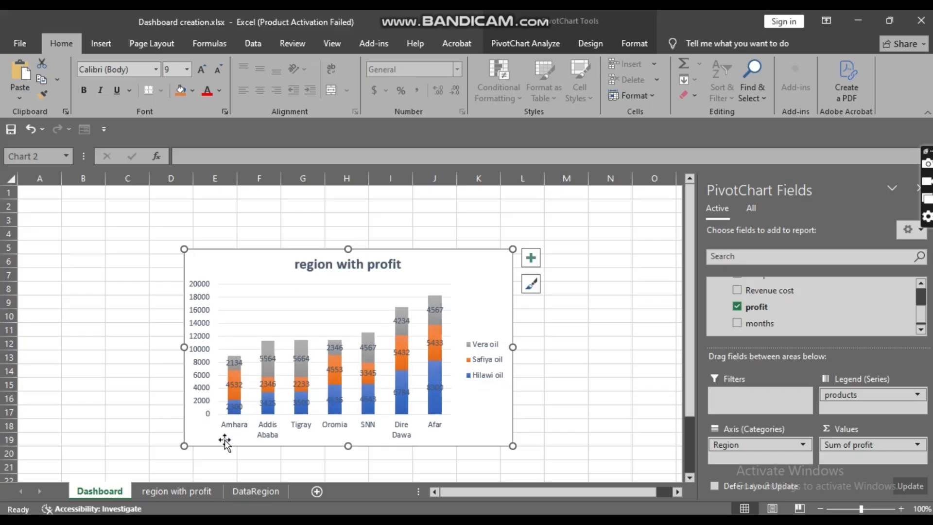
{"action": "left_click_drag", "start_coordinate": [184, 446], "coordinate": [240, 381]}
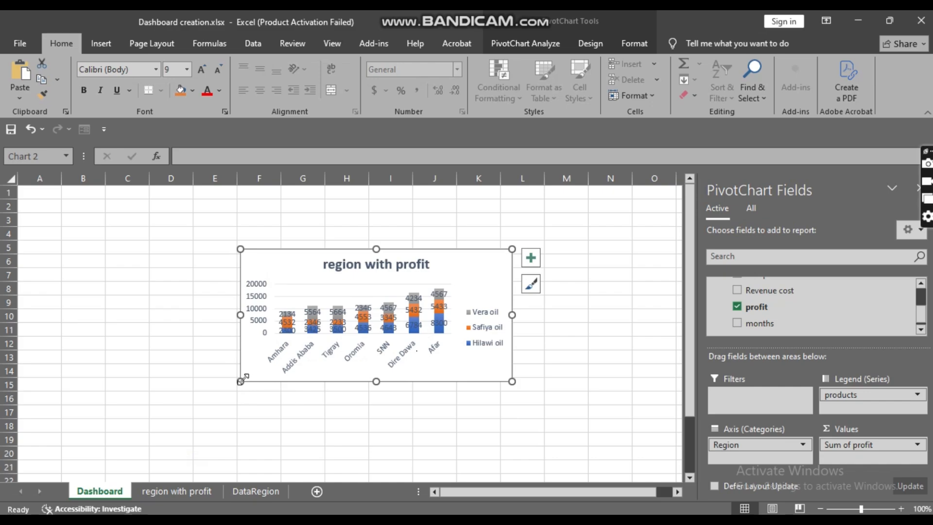
{"action": "left_click_drag", "start_coordinate": [241, 381], "coordinate": [229, 408]}
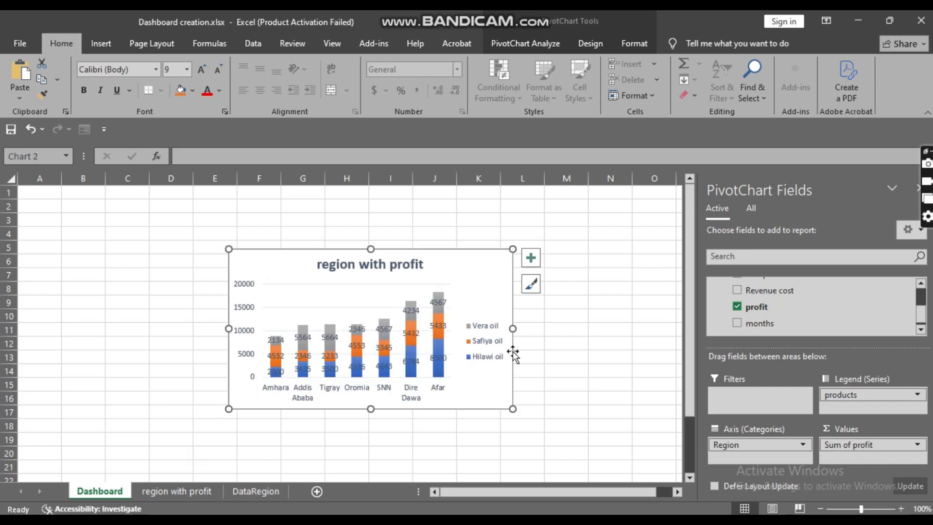
{"action": "left_click_drag", "start_coordinate": [513, 409], "coordinate": [499, 403]}
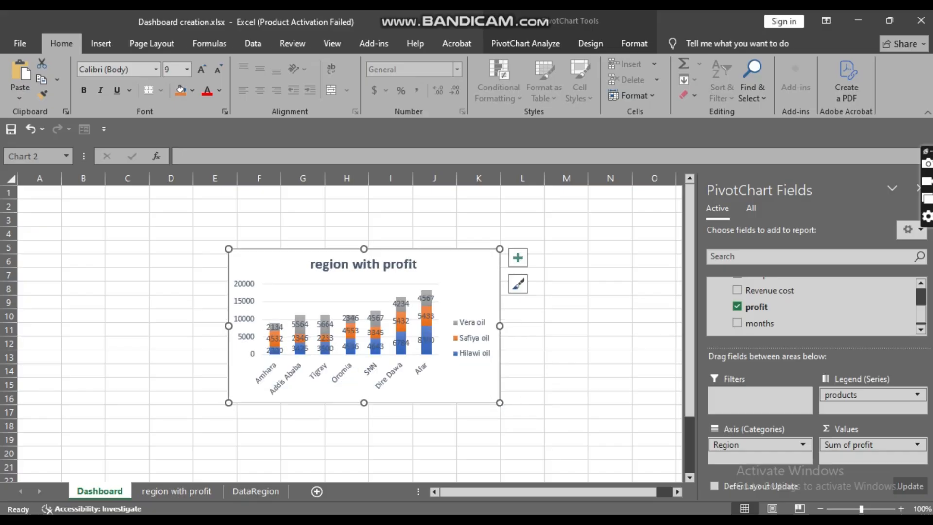
Switch to the DataRegion sheet holding the source data, ready to insert another PivotTable
{"action": "mouse_move", "coordinate": [432, 521]}
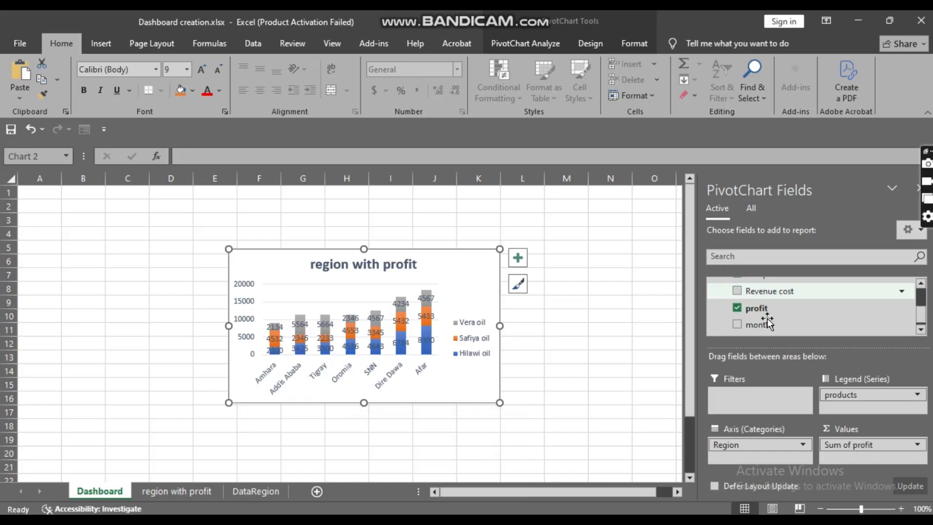
{"action": "scroll", "coordinate": [770, 324], "scroll_direction": "down", "scroll_amount": 1}
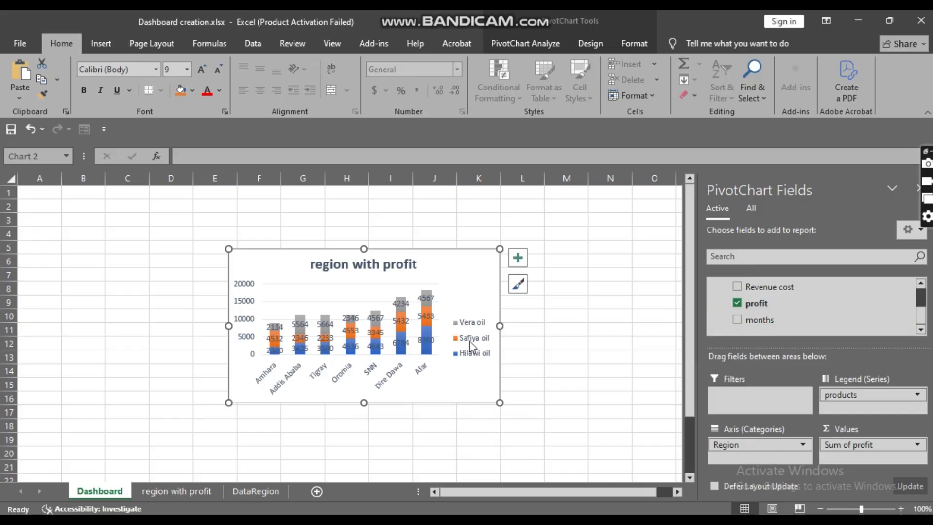
{"action": "left_click", "coordinate": [241, 488]}
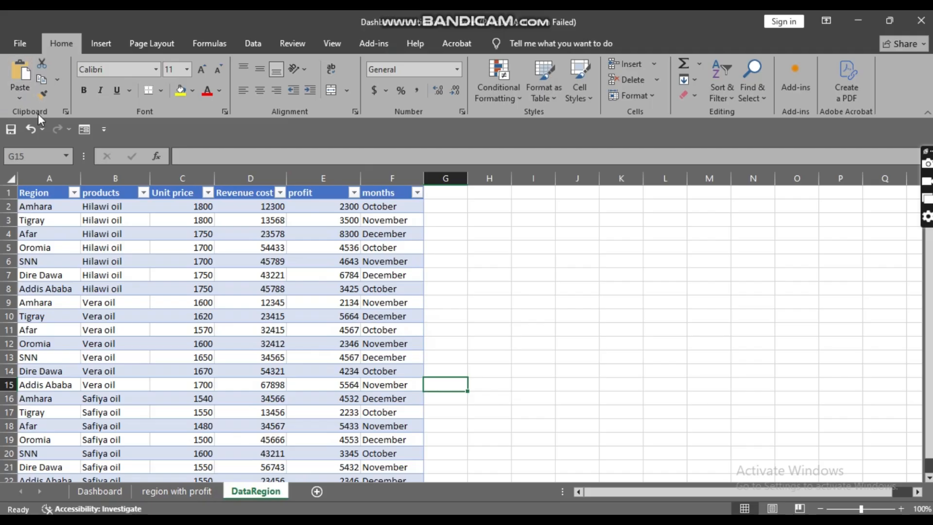
{"action": "left_click", "coordinate": [109, 42]}
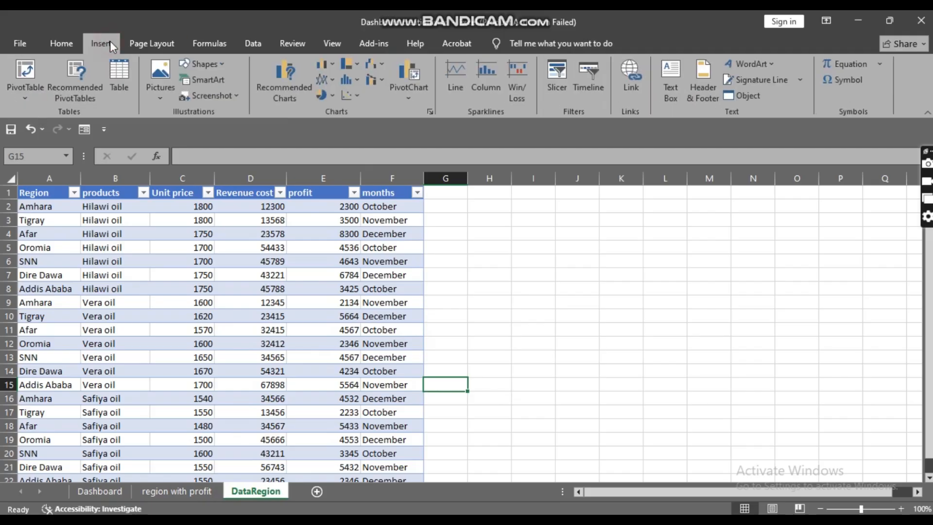
{"action": "left_click", "coordinate": [22, 98]}
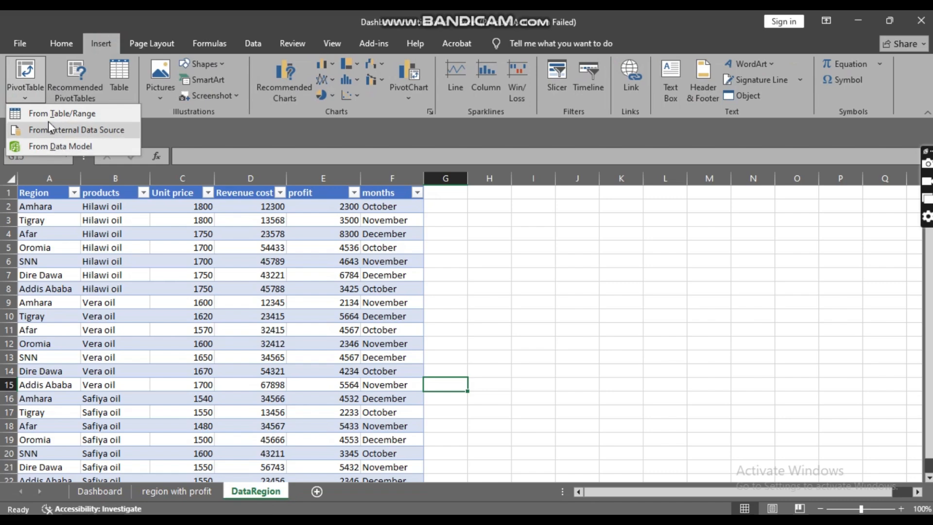
{"action": "left_click", "coordinate": [49, 116]}
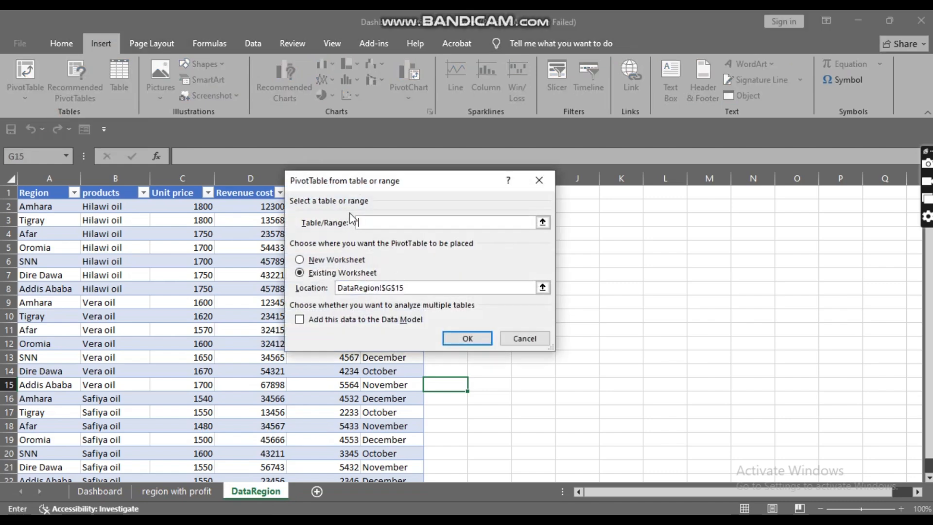
{"action": "key", "text": "Escape"}
Select the whole data table A1:F22 and create a PivotTable from Table1 on a new worksheet
{"action": "left_click_drag", "start_coordinate": [23, 197], "coordinate": [306, 470]}
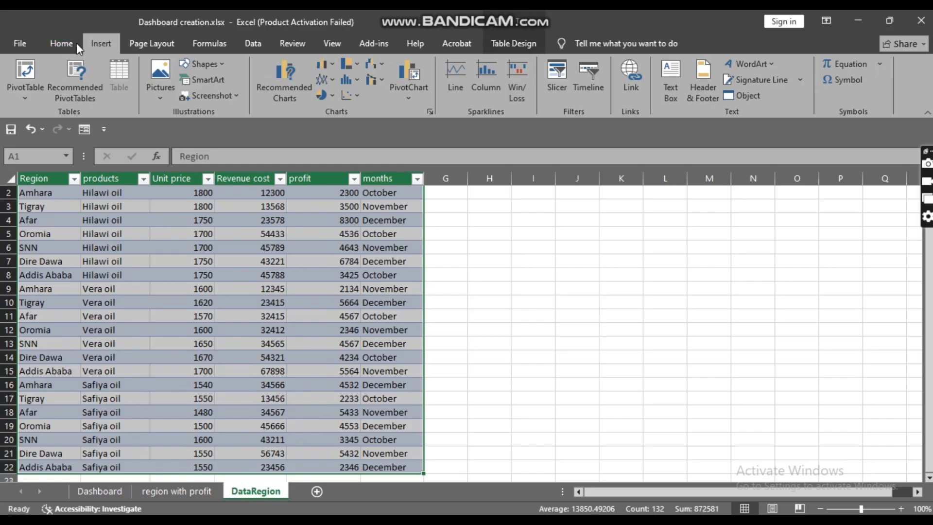
{"action": "left_click", "coordinate": [22, 95]}
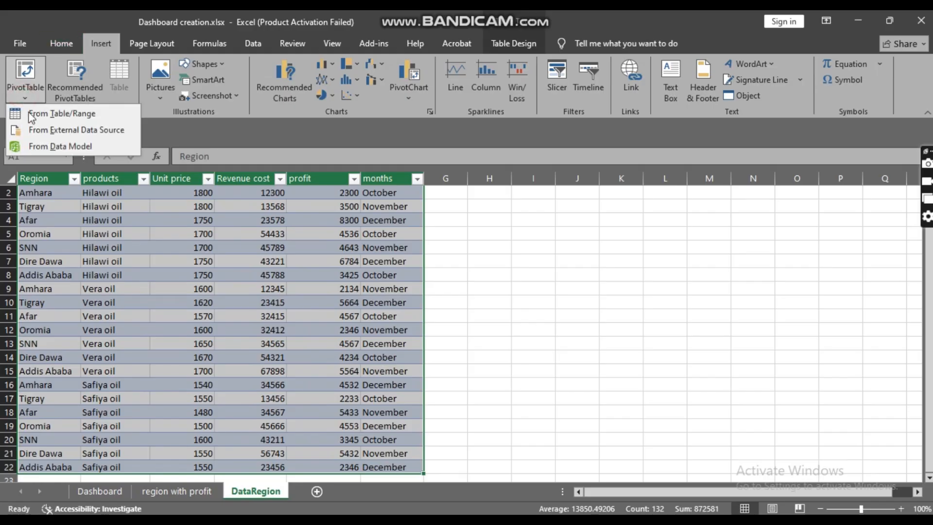
{"action": "left_click", "coordinate": [64, 115]}
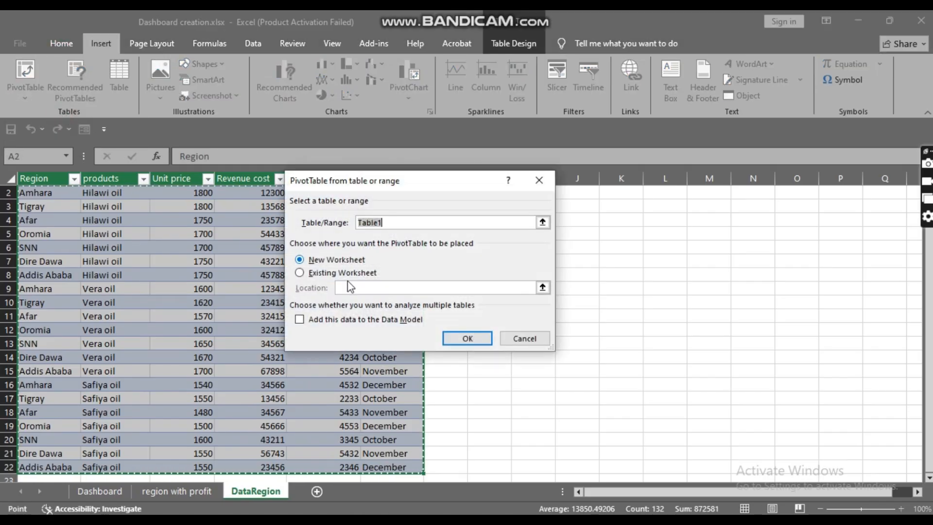
{"action": "left_click", "coordinate": [469, 338]}
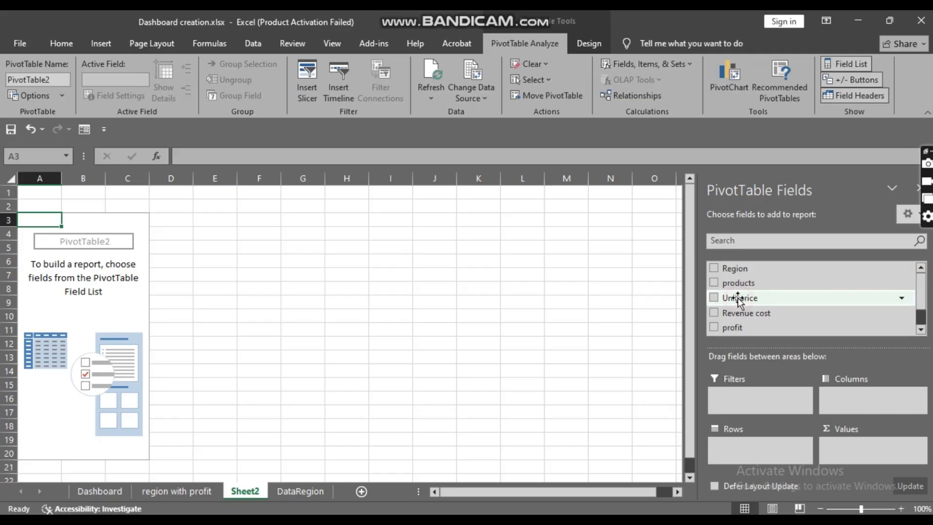
Add months to the rows and Unit price to the values of the new PivotTable
{"action": "scroll", "coordinate": [736, 297], "scroll_direction": "down", "scroll_amount": 1}
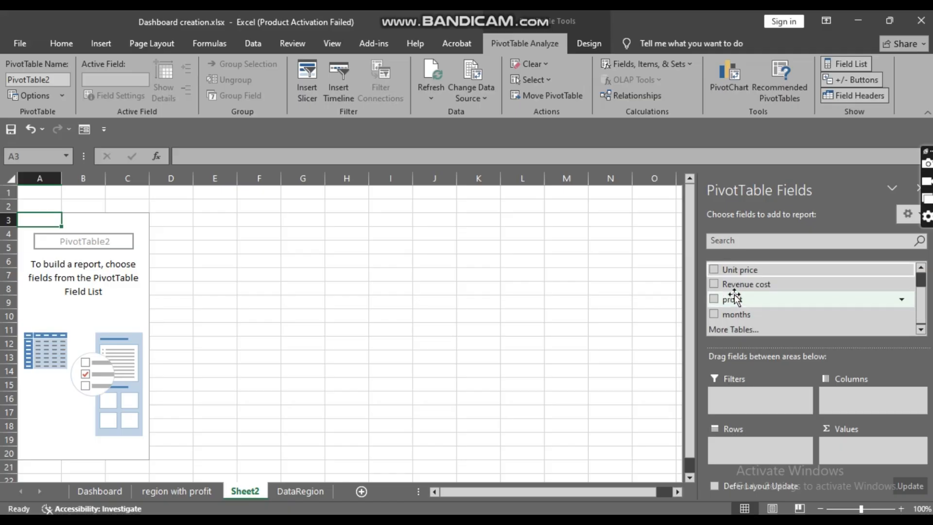
{"action": "left_click_drag", "start_coordinate": [734, 317], "coordinate": [743, 451]}
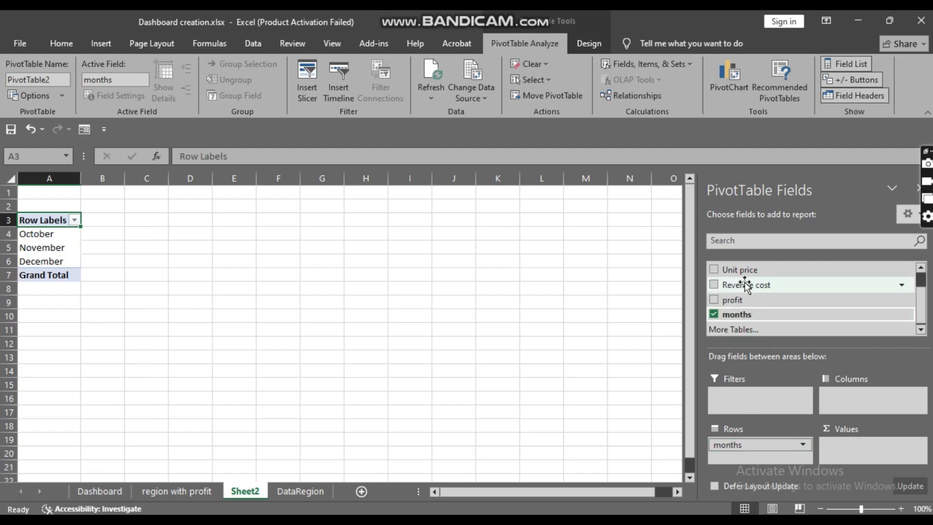
{"action": "left_click_drag", "start_coordinate": [738, 273], "coordinate": [842, 453]}
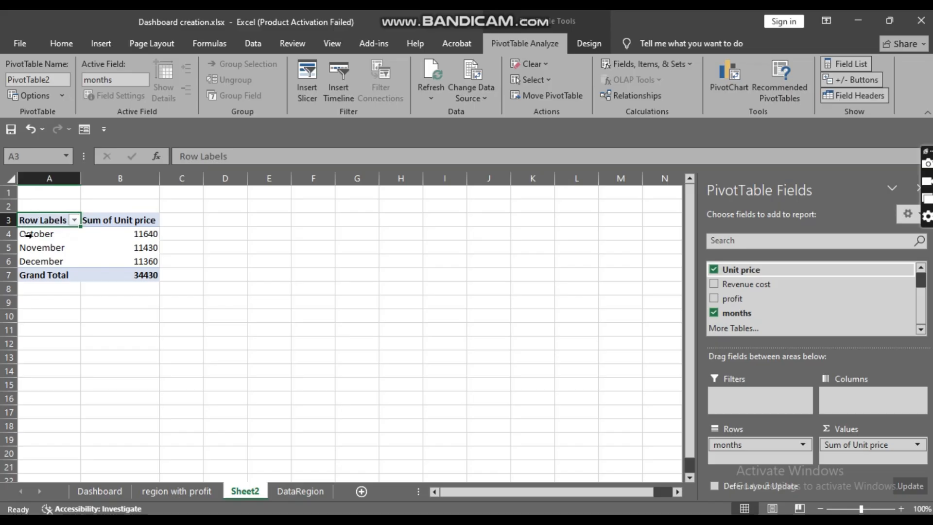
Sort the months in the PivotTable by Sum of Unit price from smallest to largest
{"action": "left_click", "coordinate": [144, 234]}
{"action": "right_click", "coordinate": [143, 234]}
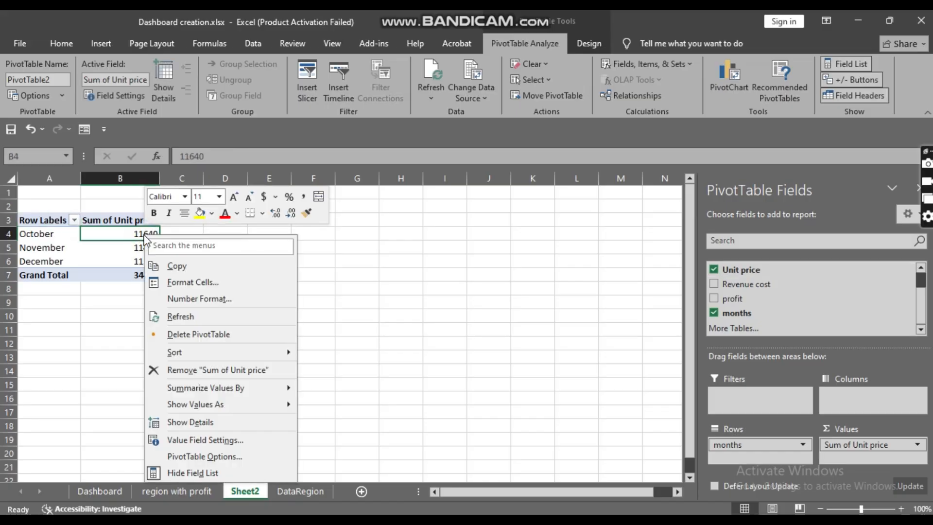
{"action": "mouse_move", "coordinate": [197, 356]}
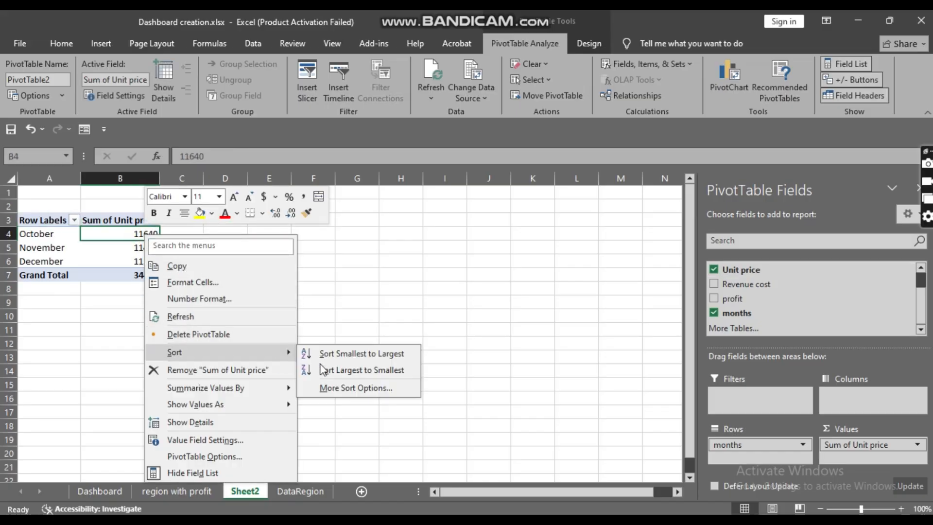
{"action": "left_click", "coordinate": [361, 354]}
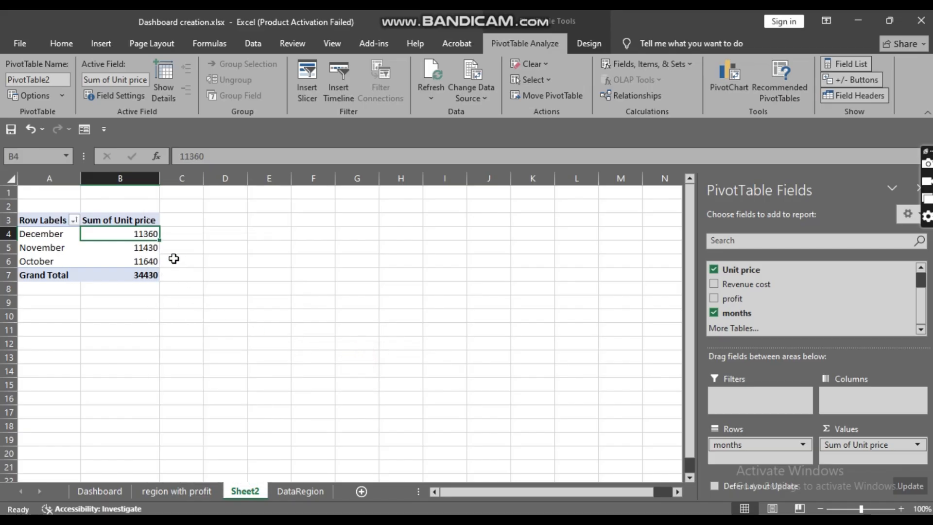
Insert a basic Line PivotChart from the PivotTable of unit price by month on Sheet2
{"action": "left_click", "coordinate": [146, 259]}
{"action": "left_click", "coordinate": [145, 249]}
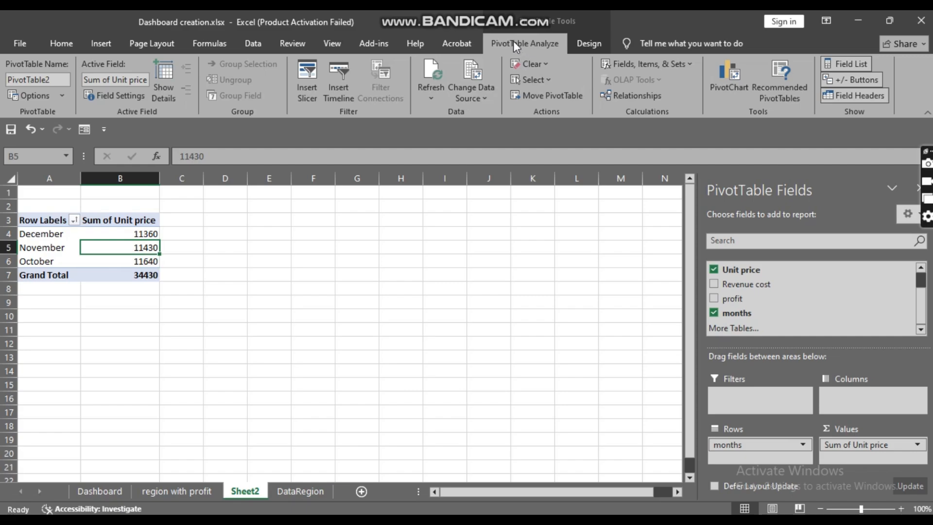
{"action": "left_click", "coordinate": [734, 86]}
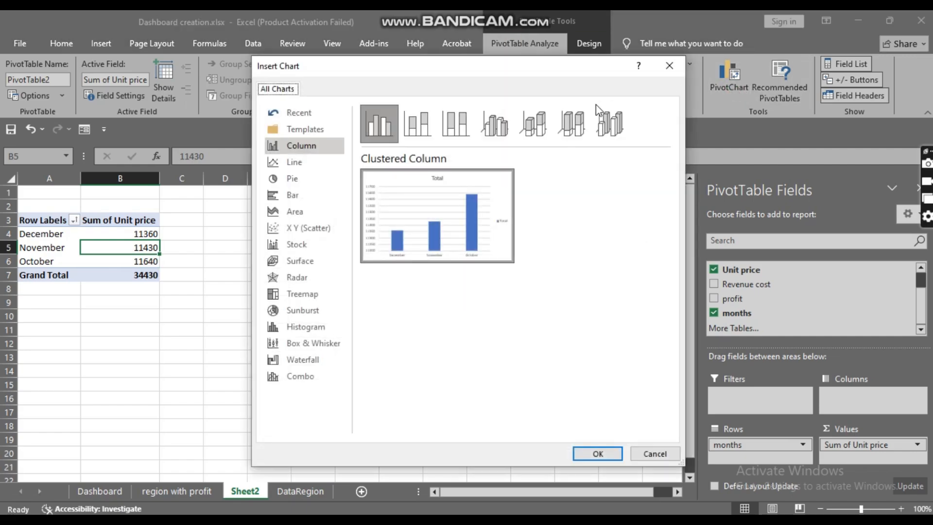
{"action": "left_click", "coordinate": [422, 124]}
{"action": "left_click", "coordinate": [296, 162]}
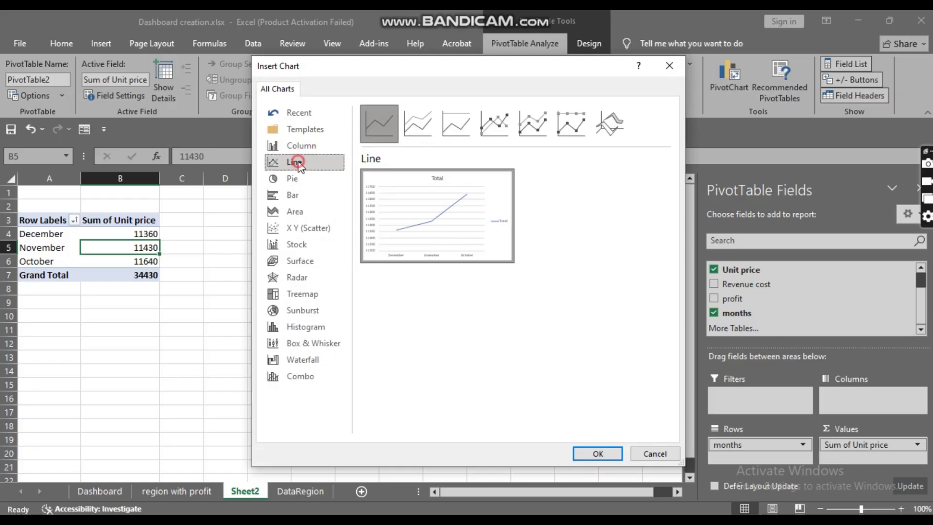
{"action": "mouse_move", "coordinate": [406, 220]}
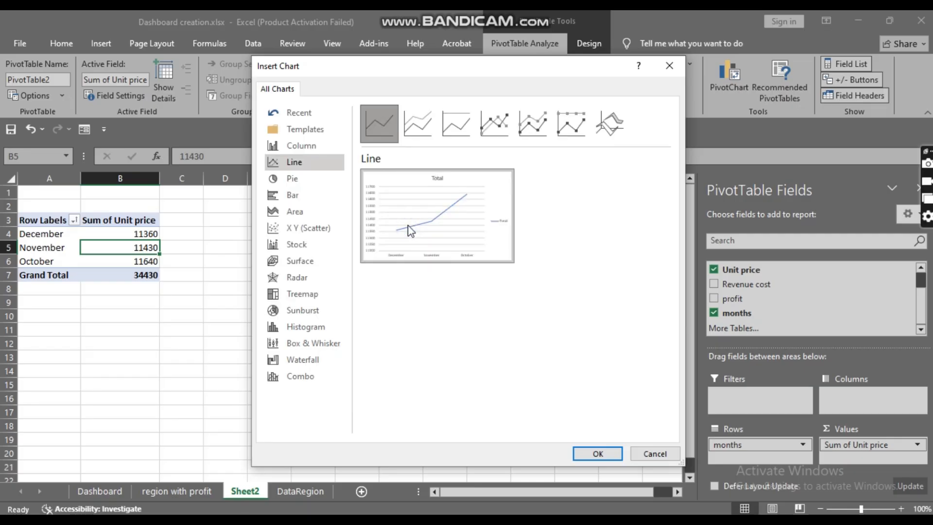
{"action": "left_click", "coordinate": [422, 227]}
{"action": "left_click", "coordinate": [598, 455]}
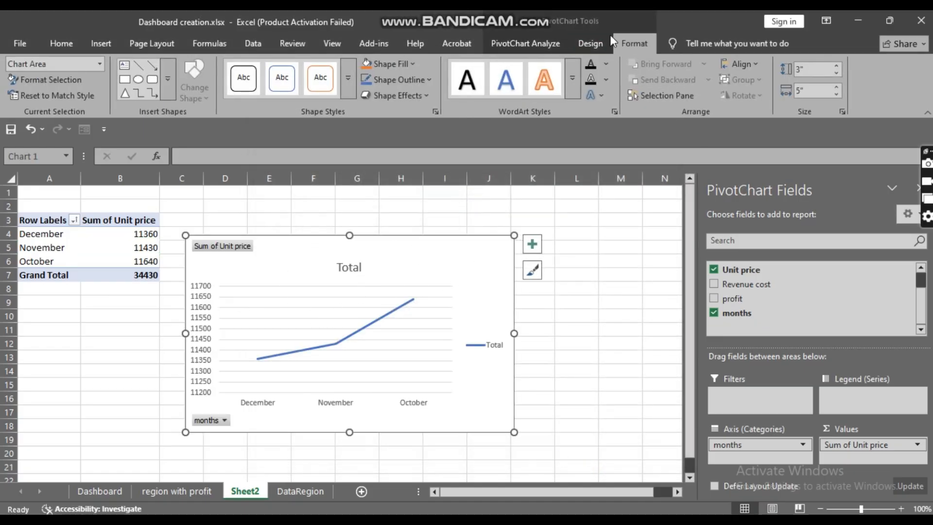
Try several chart styles on the line PivotChart and apply the white one with a bold title, value labels and horizontal gridlines
{"action": "left_click", "coordinate": [591, 46]}
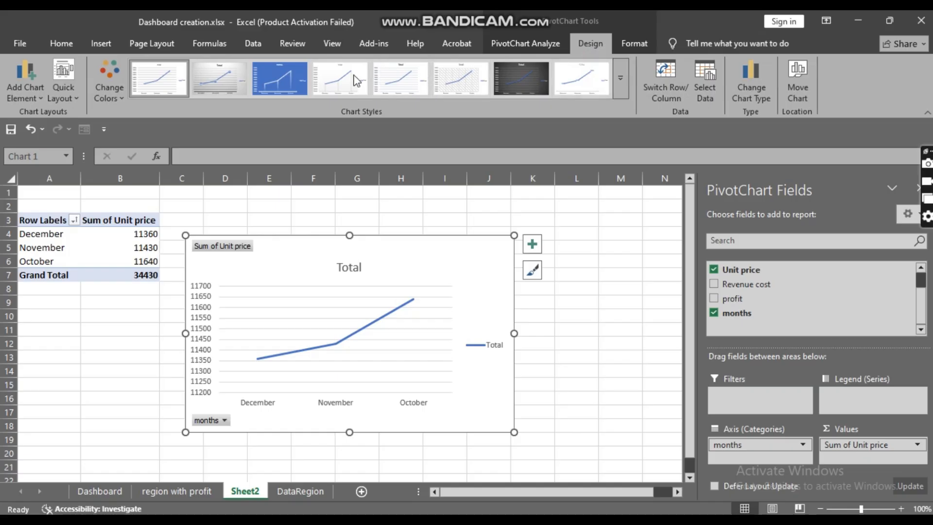
{"action": "left_click", "coordinate": [279, 71]}
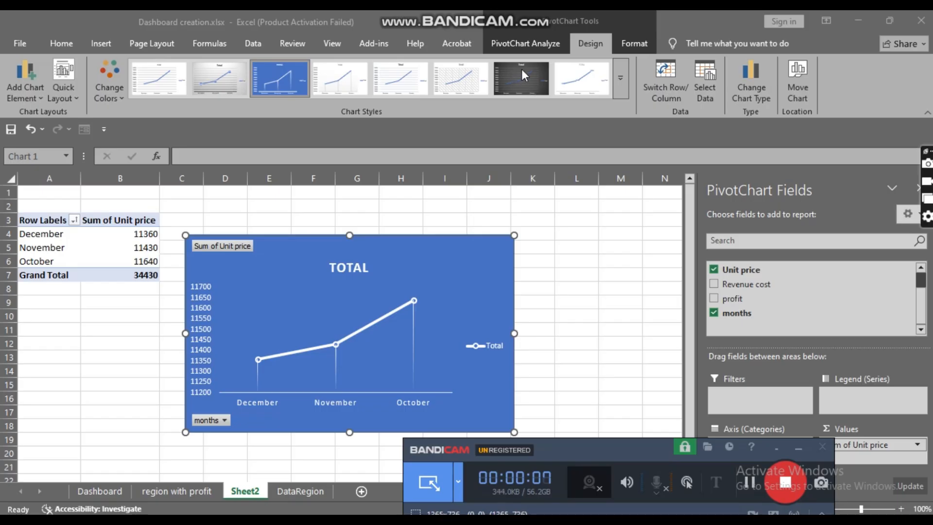
{"action": "left_click", "coordinate": [441, 72]}
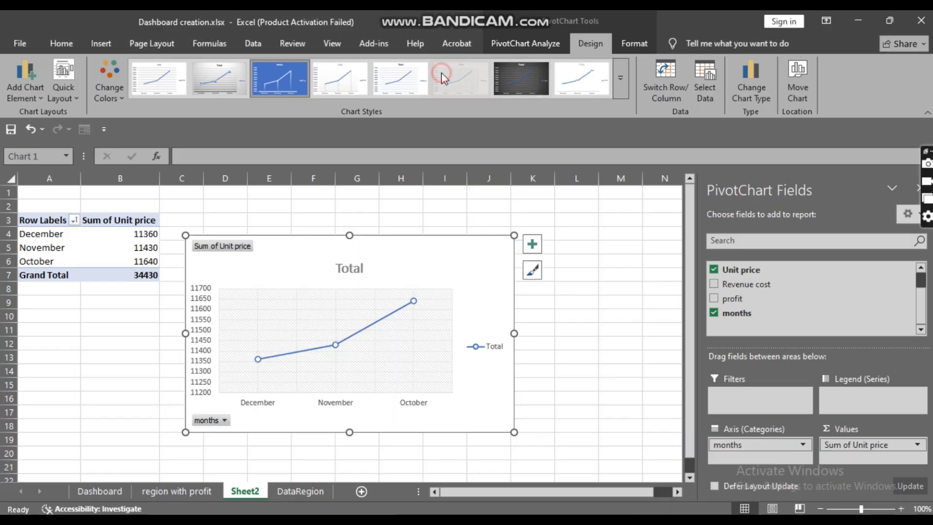
{"action": "left_click", "coordinate": [221, 78]}
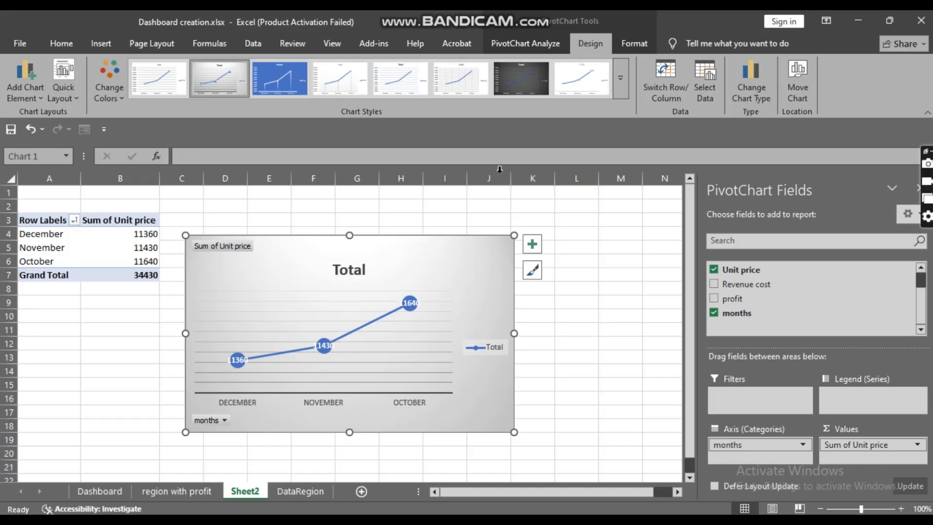
{"action": "left_click", "coordinate": [579, 89]}
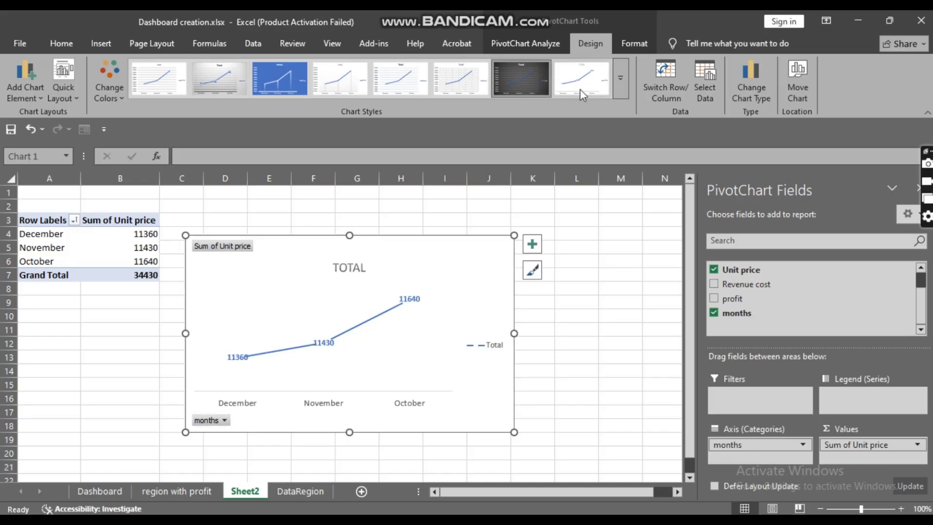
{"action": "left_click", "coordinate": [400, 77]}
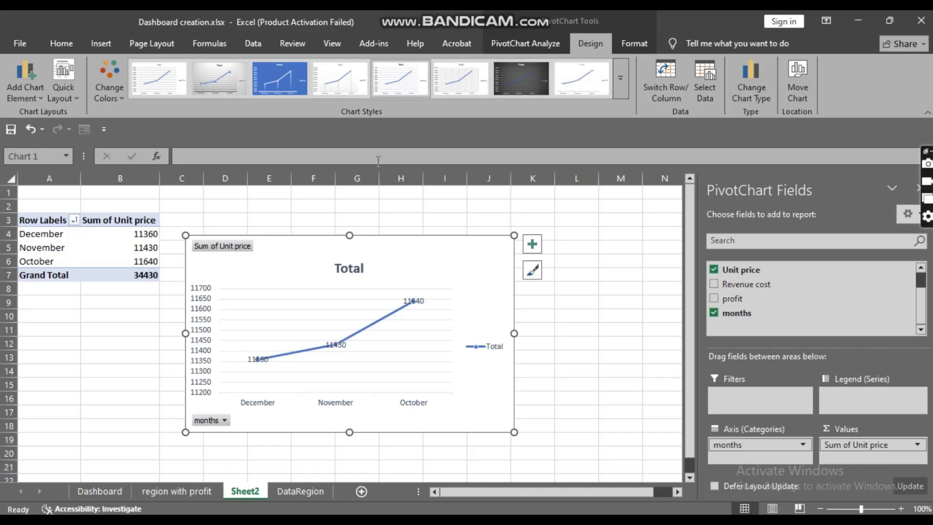
Set the line chart's title position to Above Chart
{"action": "right_click", "coordinate": [451, 288]}
{"action": "left_click", "coordinate": [378, 279]}
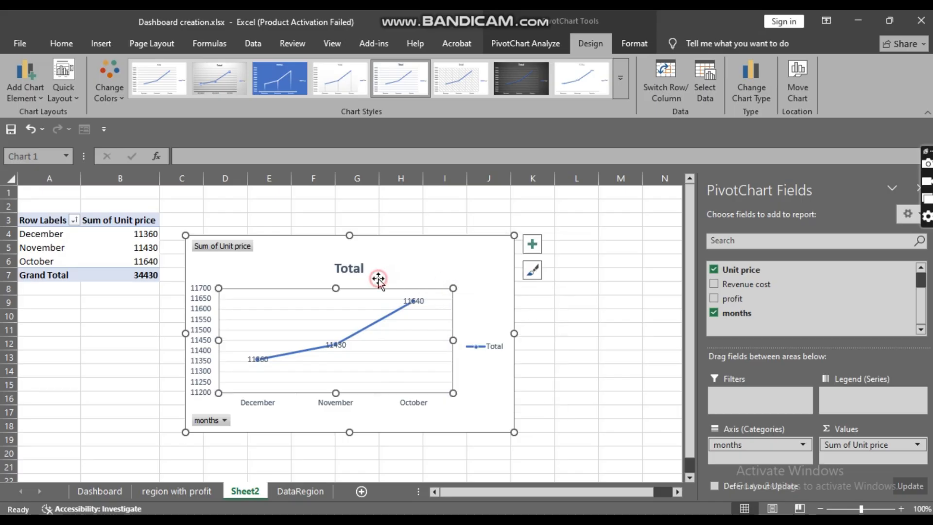
{"action": "left_click", "coordinate": [377, 267]}
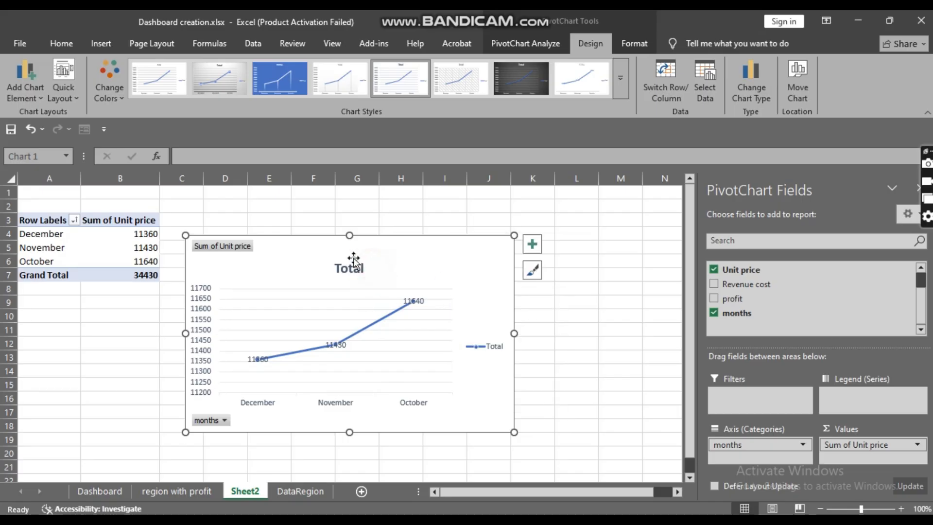
{"action": "left_click", "coordinate": [292, 315]}
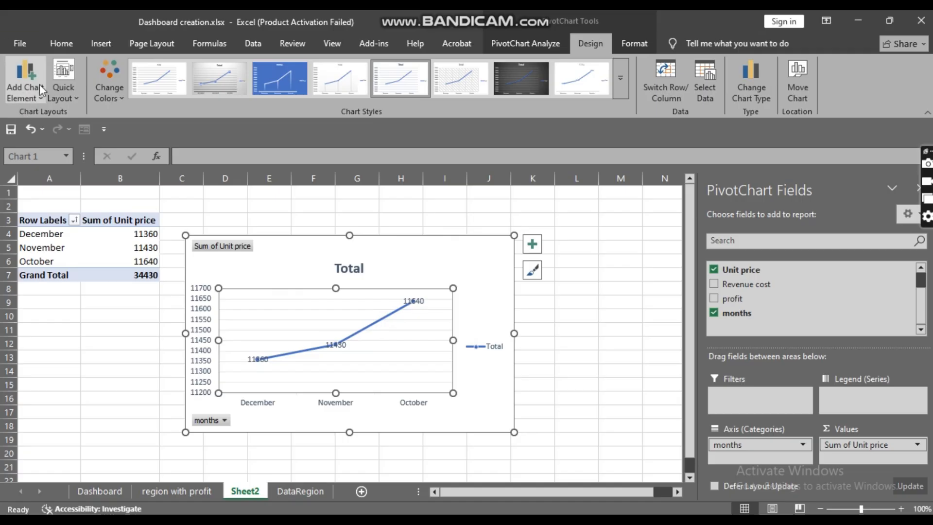
{"action": "left_click", "coordinate": [39, 98]}
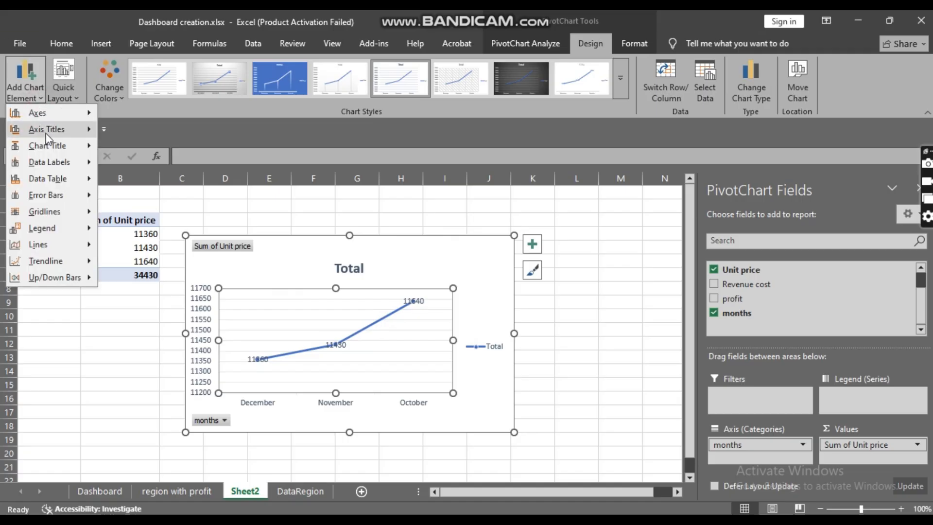
{"action": "mouse_move", "coordinate": [55, 150]}
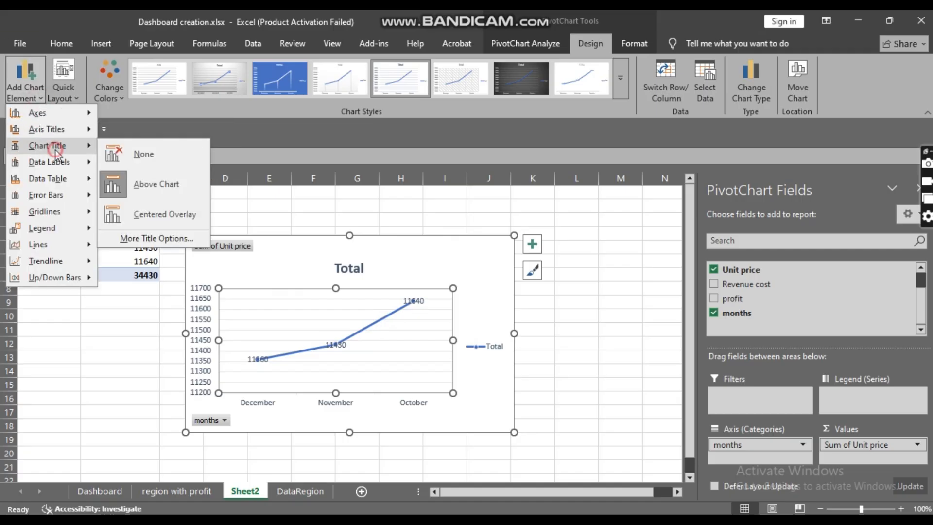
{"action": "left_click", "coordinate": [149, 194]}
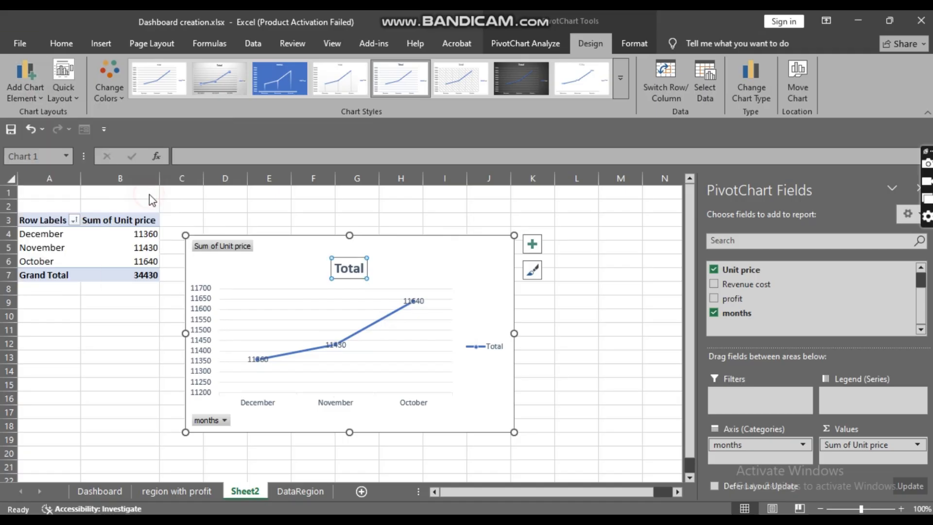
Change the line chart's title text to "months with unit price"
{"action": "left_click", "coordinate": [358, 272]}
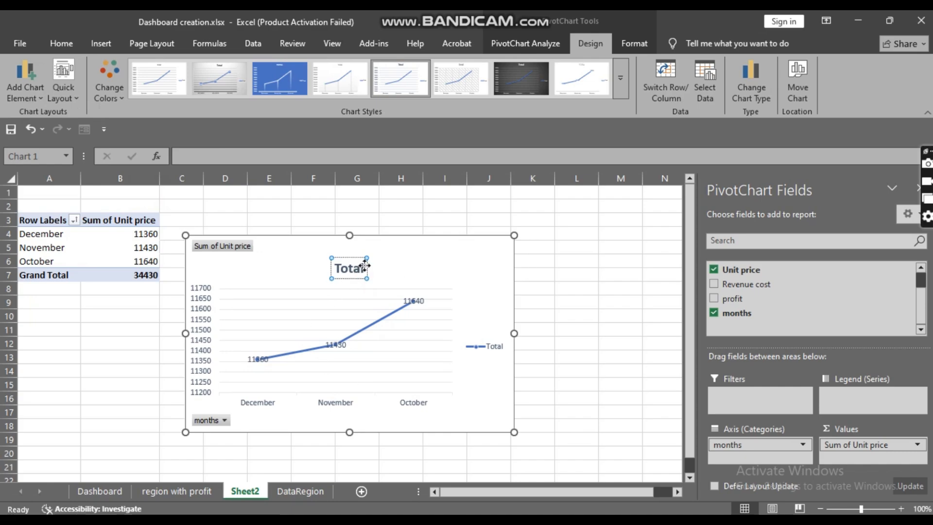
{"action": "left_click_drag", "start_coordinate": [362, 266], "coordinate": [341, 266]}
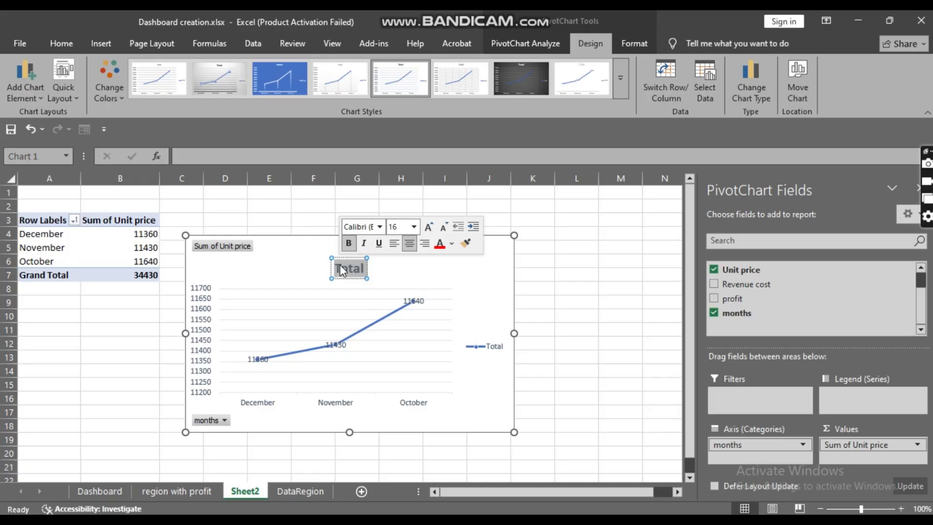
{"action": "type", "text": "mont"}
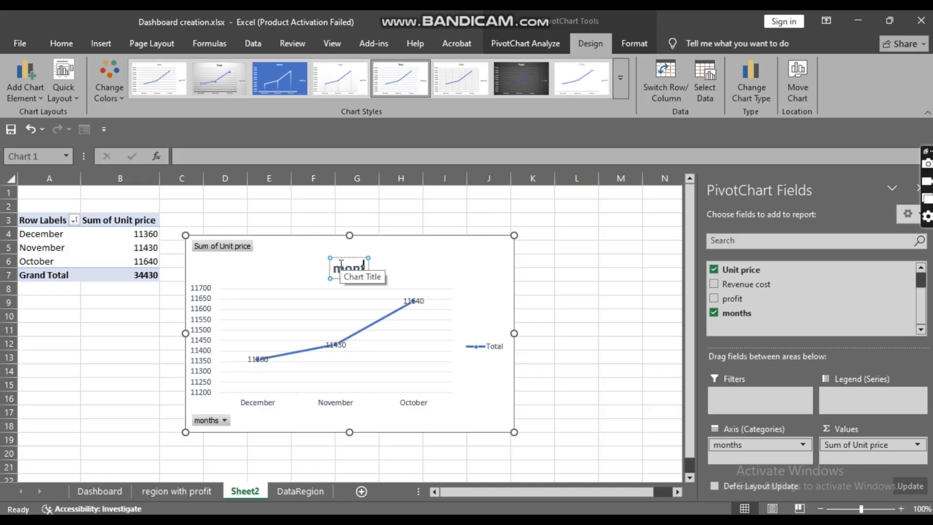
{"action": "type", "text": "hs with"}
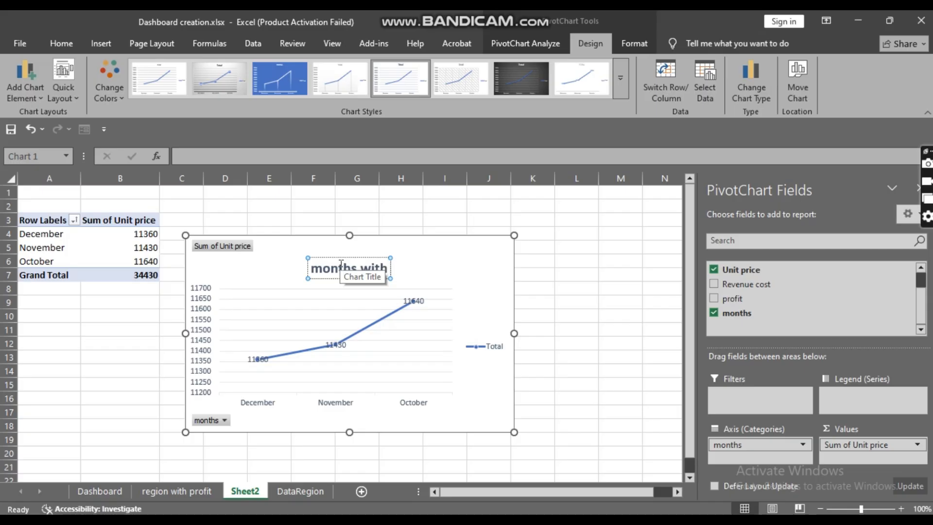
{"action": "type", "text": " unit"}
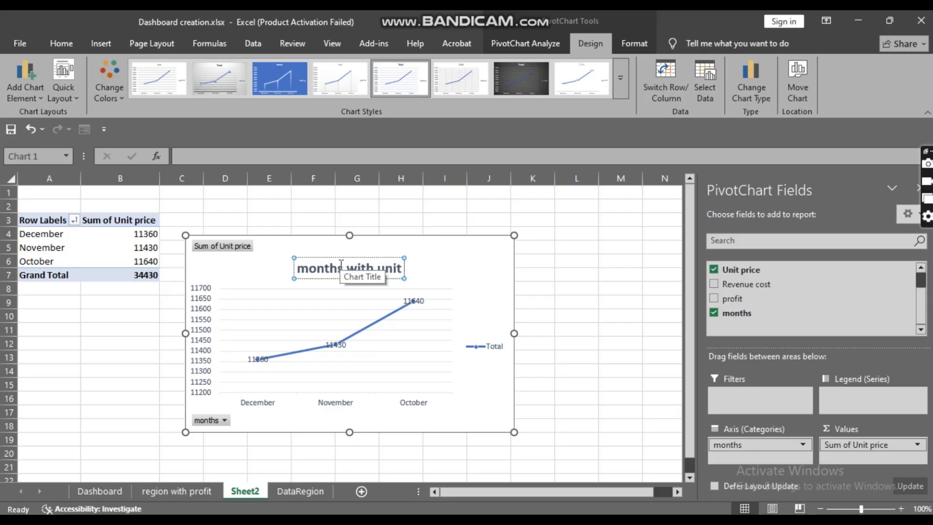
{"action": "type", "text": " price"}
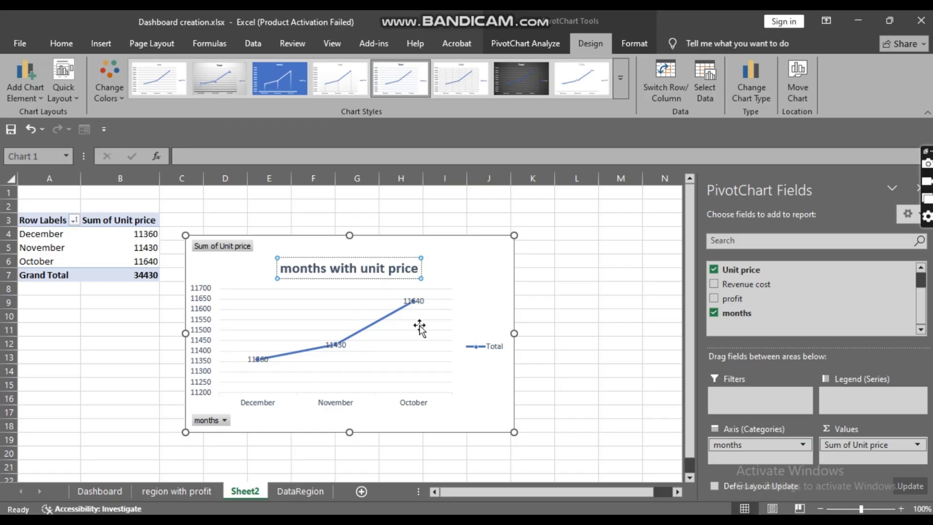
Copy the whole "months with unit price" chart on Sheet2
{"action": "left_click", "coordinate": [480, 286]}
{"action": "right_click", "coordinate": [481, 286]}
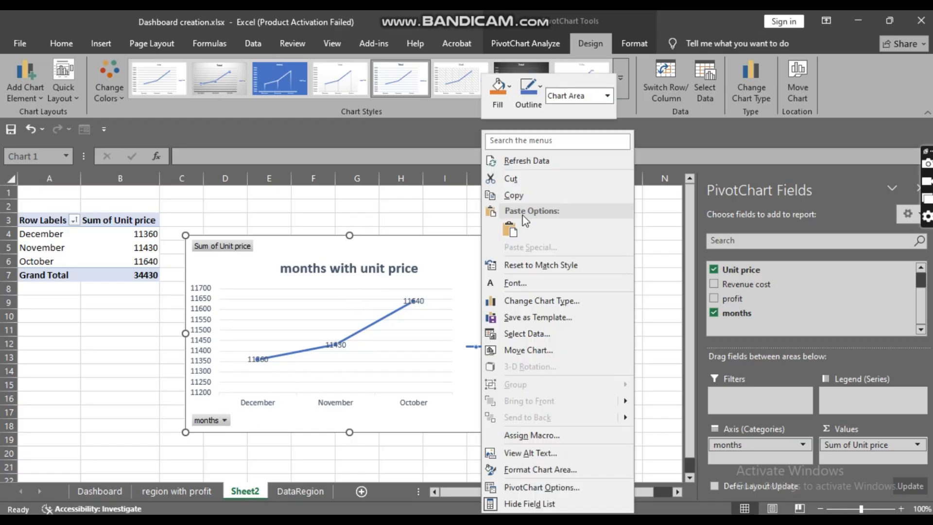
{"action": "left_click", "coordinate": [515, 194]}
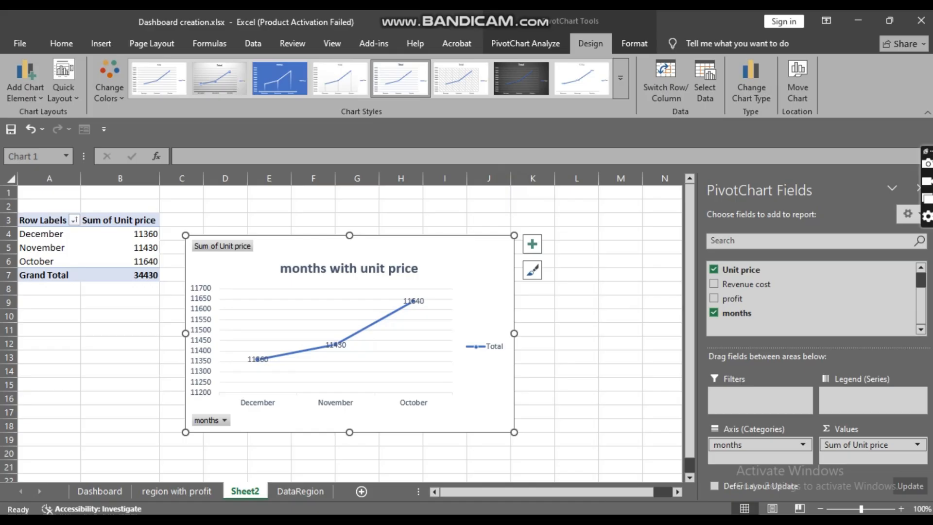
On the Dashboard sheet, shrink the "region with profit" chart so its lower-right corner ends at about cell J14
{"action": "left_click", "coordinate": [117, 492]}
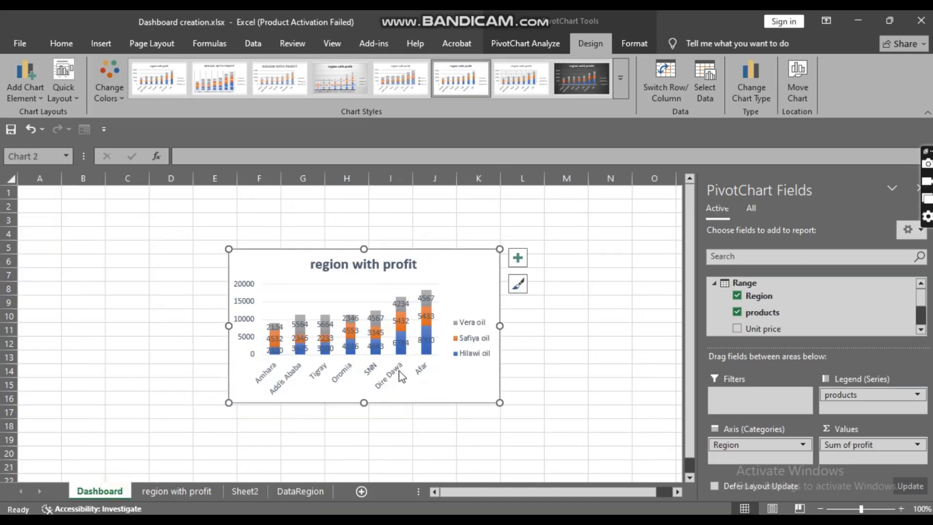
{"action": "left_click", "coordinate": [431, 370]}
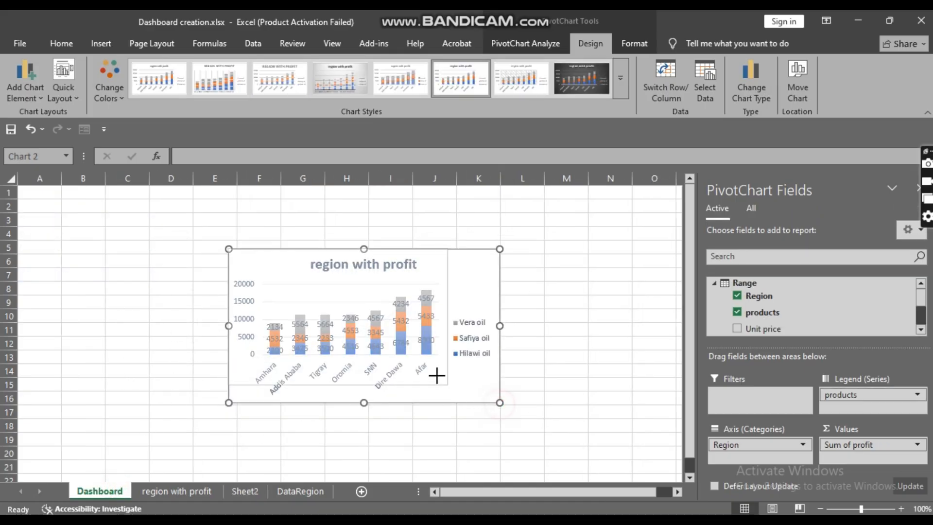
{"action": "left_click_drag", "start_coordinate": [439, 376], "coordinate": [439, 375]}
Paste the copied "months with unit price" chart onto the Dashboard sheet at cell M9 and select its data line
{"action": "left_click", "coordinate": [550, 298]}
{"action": "right_click", "coordinate": [551, 301]}
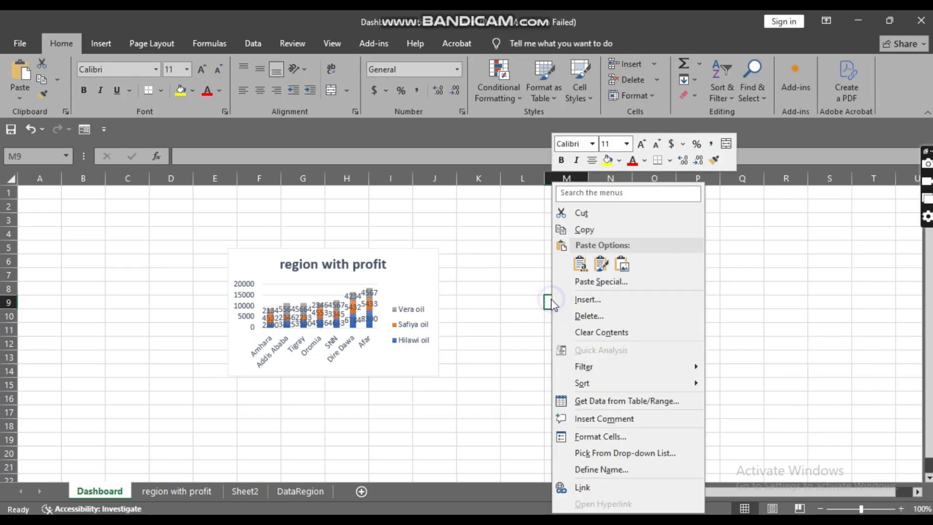
{"action": "left_click", "coordinate": [580, 264]}
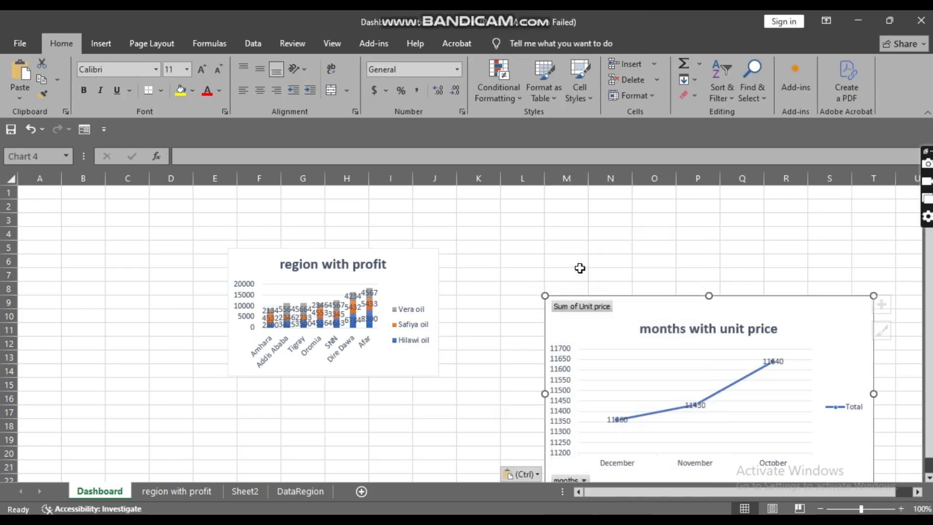
{"action": "left_click_drag", "start_coordinate": [508, 491], "coordinate": [502, 491]}
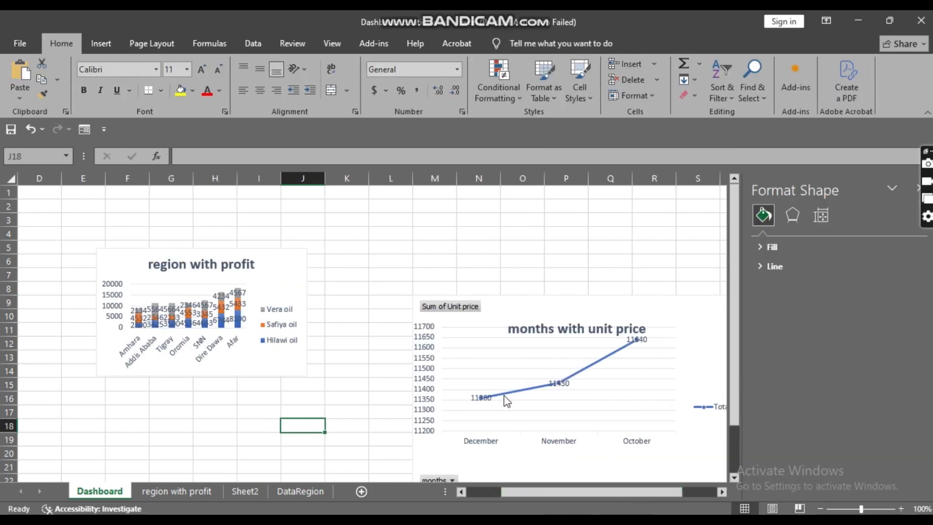
{"action": "left_click", "coordinate": [504, 395]}
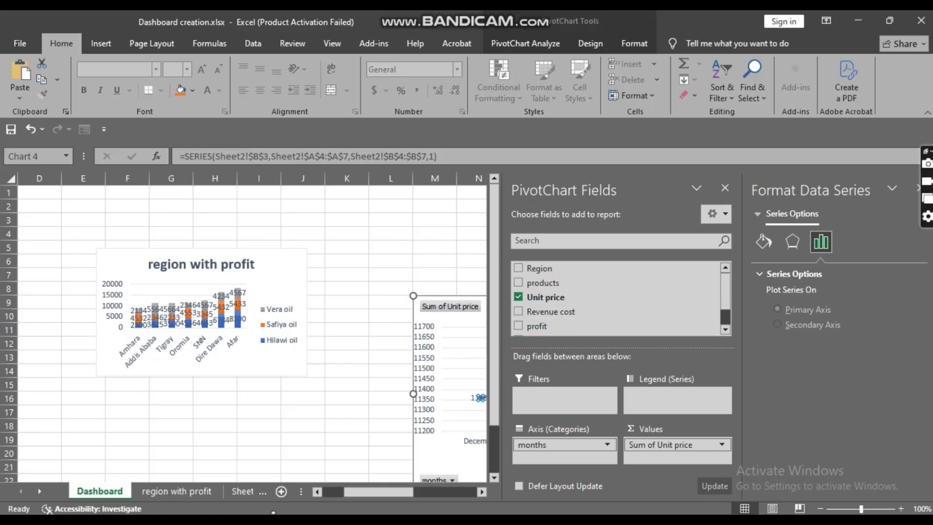
Rename Sheet2, which holds the unit price PivotTable and line chart, as "months with unit price"
{"action": "left_click", "coordinate": [235, 491]}
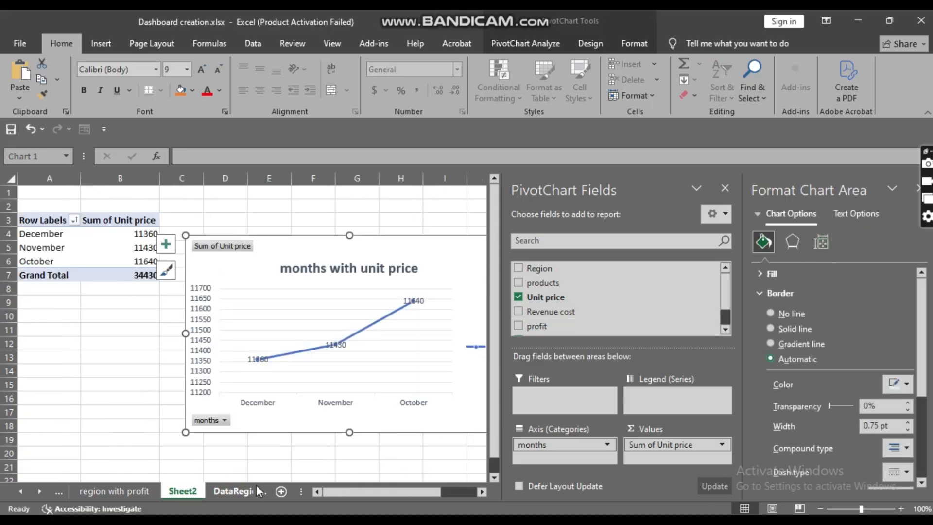
{"action": "double_click", "coordinate": [189, 491]}
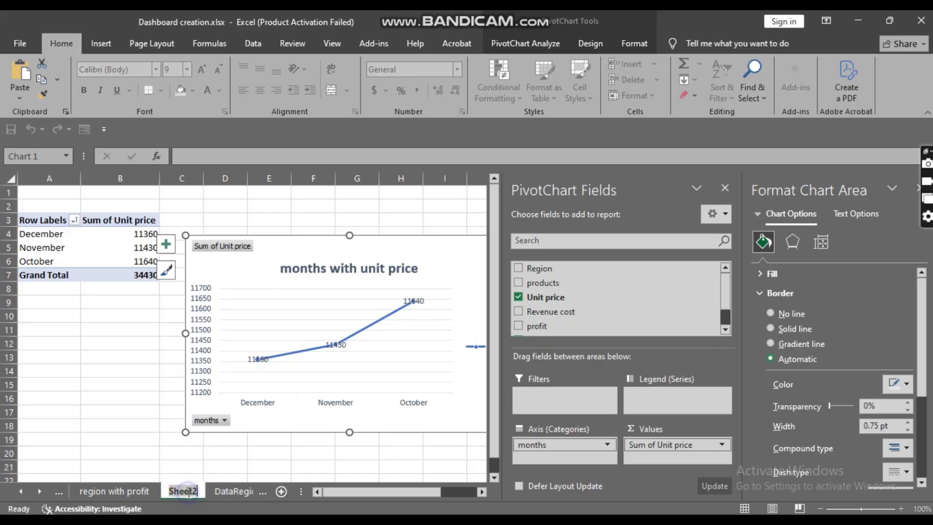
{"action": "left_click", "coordinate": [189, 492]}
{"action": "left_click_drag", "start_coordinate": [196, 492], "coordinate": [177, 495]}
{"action": "right_click", "coordinate": [167, 493]}
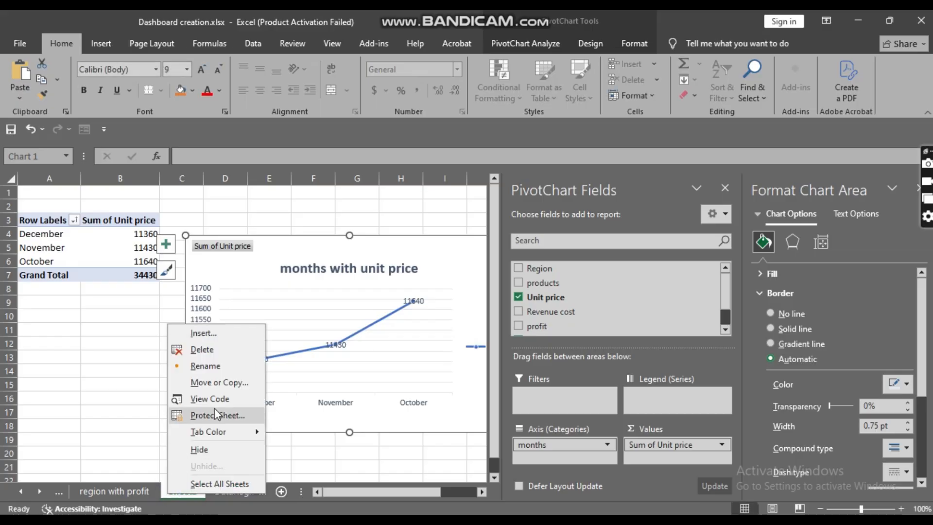
{"action": "left_click", "coordinate": [213, 372]}
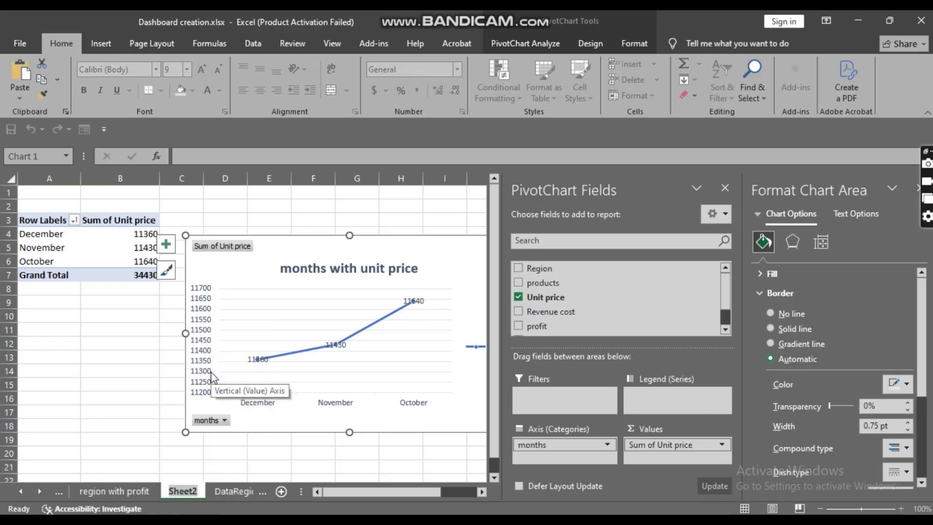
{"action": "type", "text": "mont"}
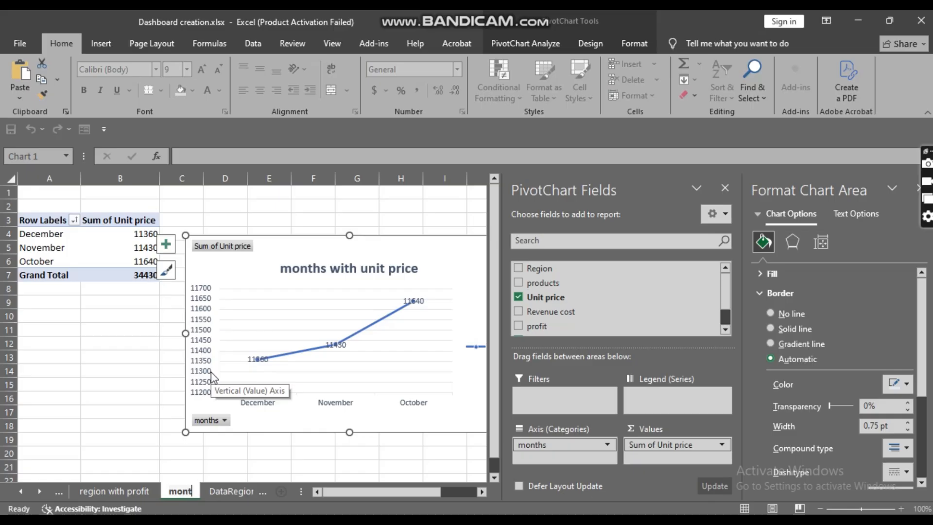
{"action": "type", "text": "hs w"}
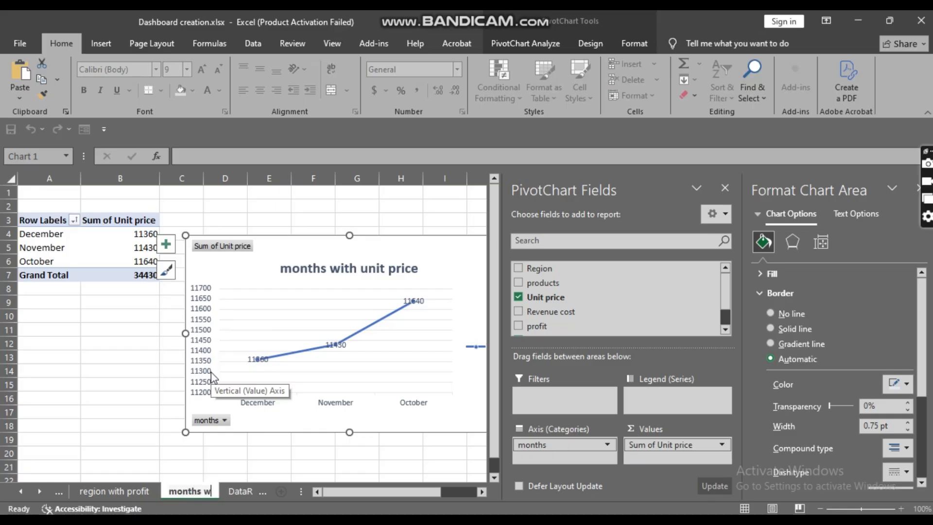
{"action": "type", "text": "ith unit"}
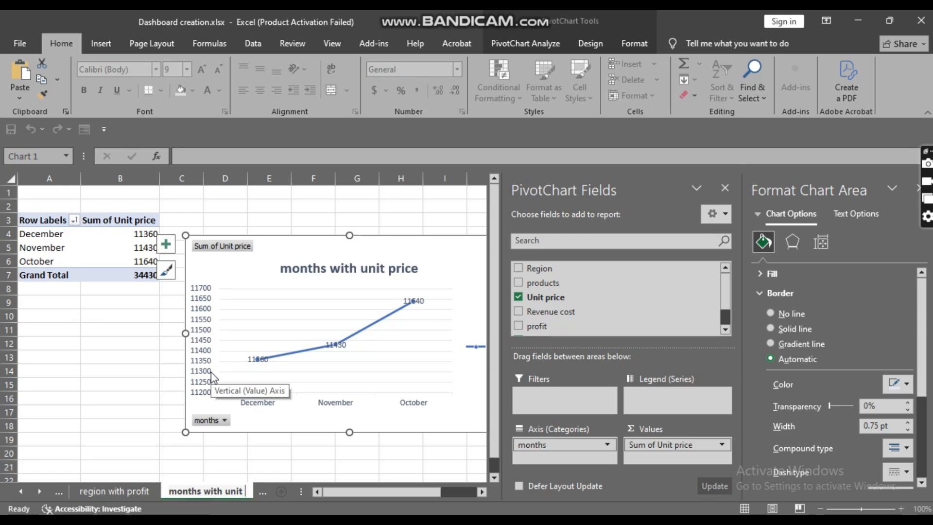
{"action": "type", "text": " price"}
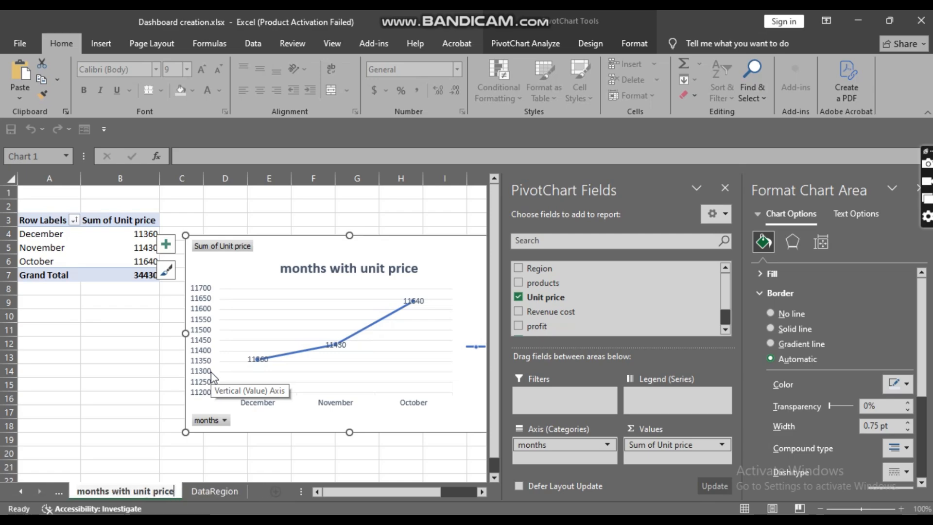
{"action": "left_click", "coordinate": [232, 468]}
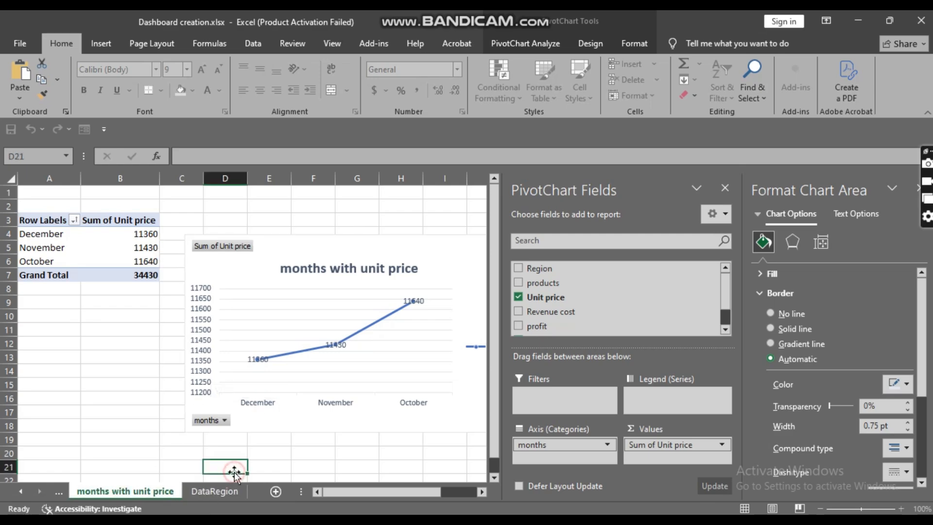
Copy the whole line chart on the "months with unit price" sheet
{"action": "right_click", "coordinate": [379, 363]}
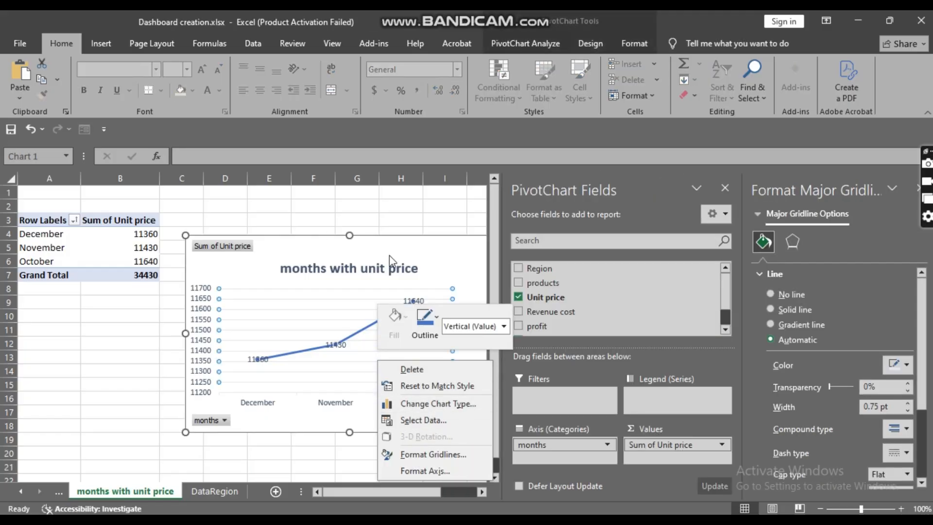
{"action": "left_click", "coordinate": [391, 255]}
{"action": "right_click", "coordinate": [392, 255]}
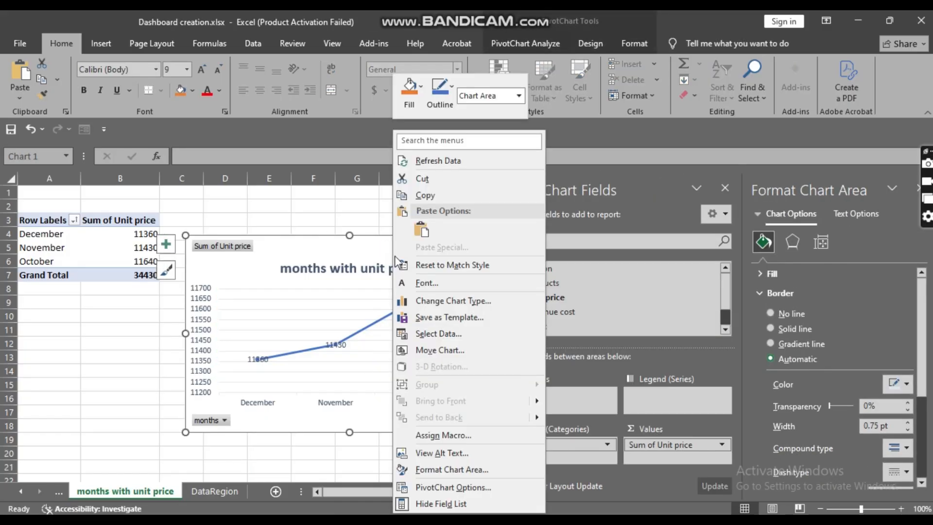
{"action": "left_click", "coordinate": [426, 195]}
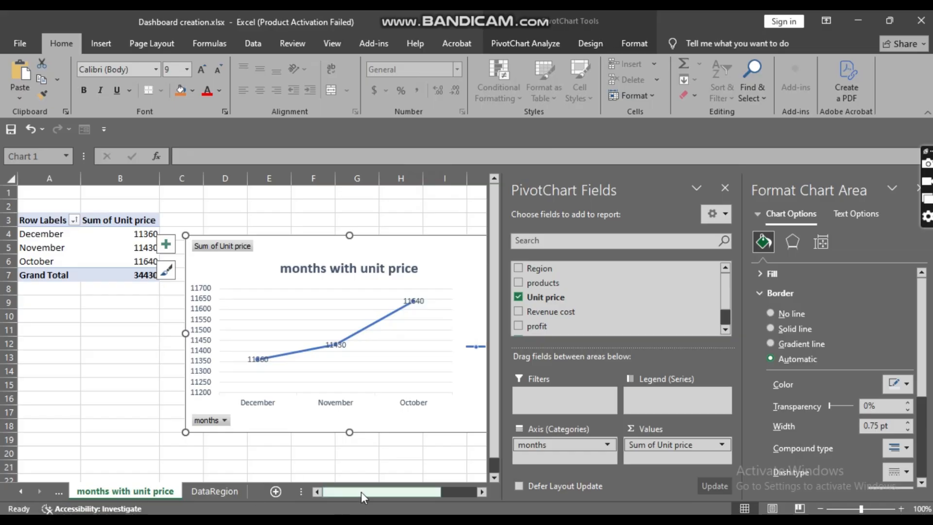
{"action": "left_click_drag", "start_coordinate": [361, 493], "coordinate": [324, 477]}
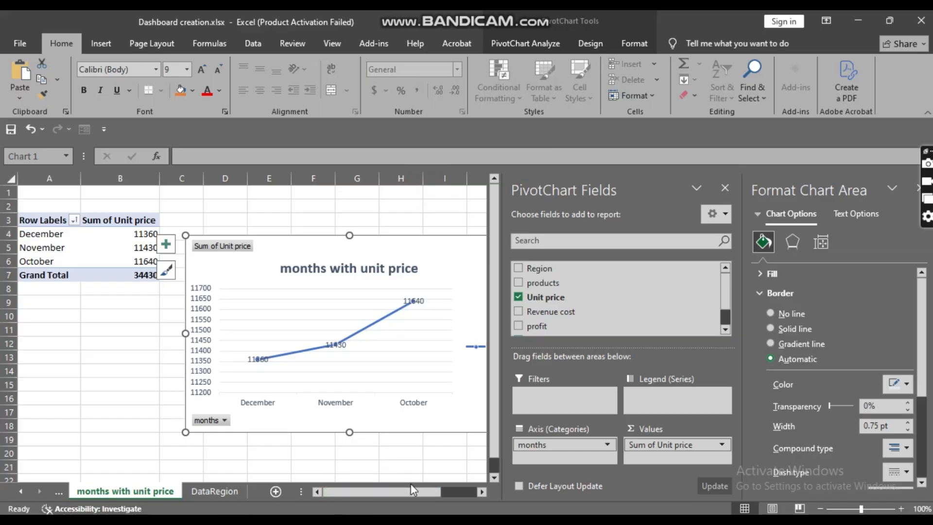
{"action": "left_click", "coordinate": [440, 454]}
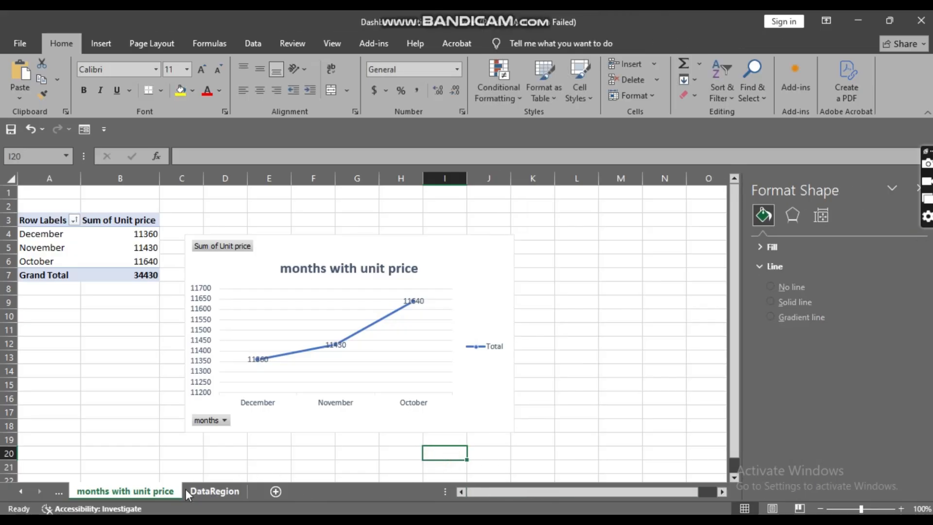
Delete the previously pasted "months with unit price" chart from the Dashboard sheet
{"action": "left_click", "coordinate": [21, 490]}
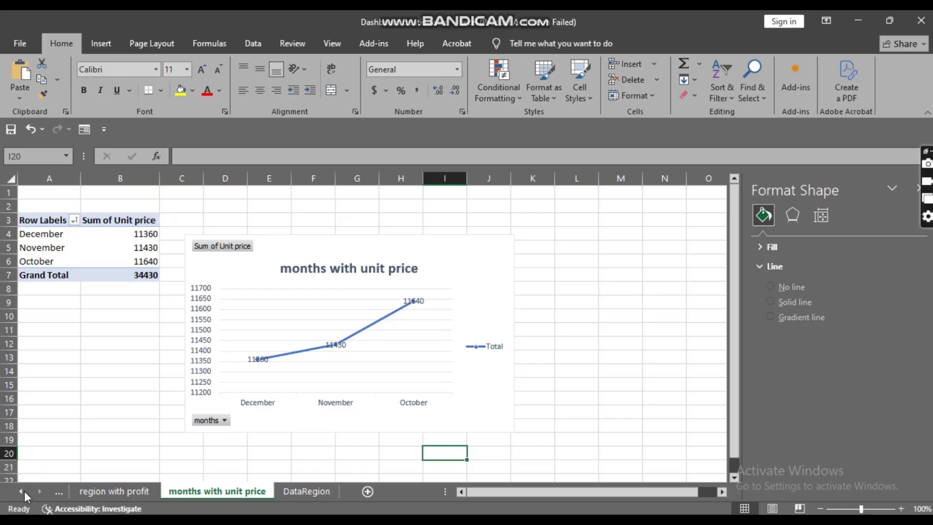
{"action": "left_click", "coordinate": [21, 491]}
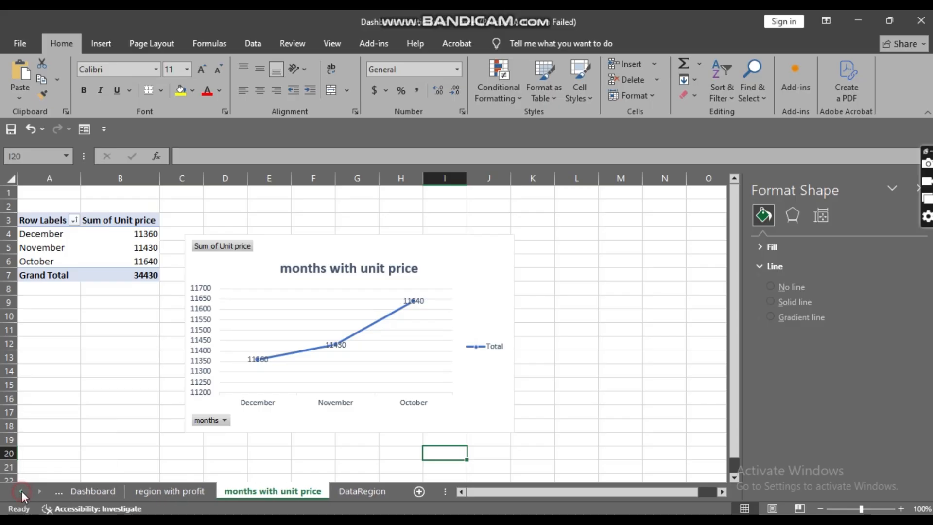
{"action": "left_click", "coordinate": [83, 491]}
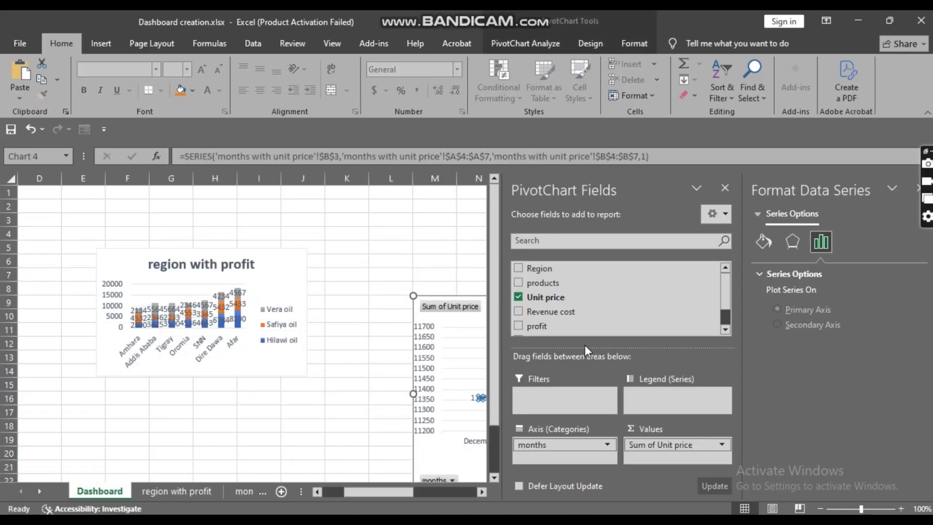
{"action": "left_click", "coordinate": [440, 322]}
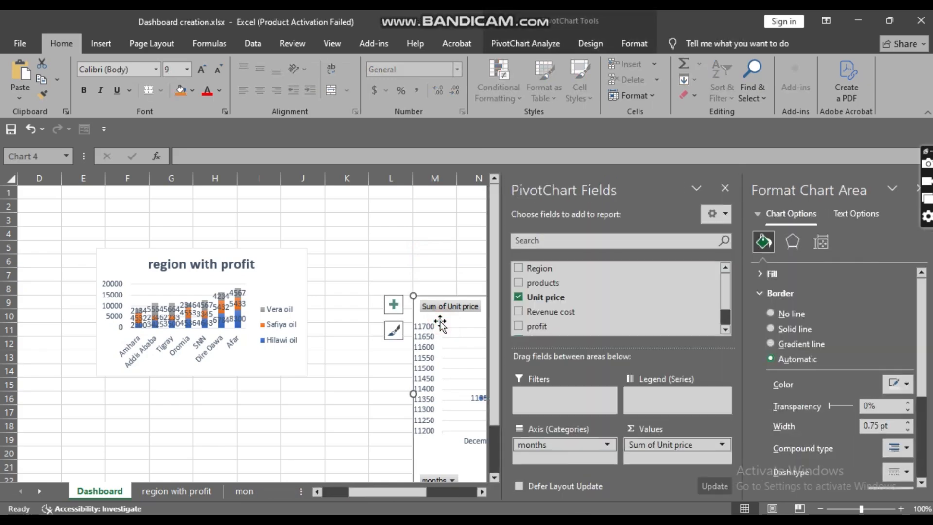
{"action": "key", "text": "Delete"}
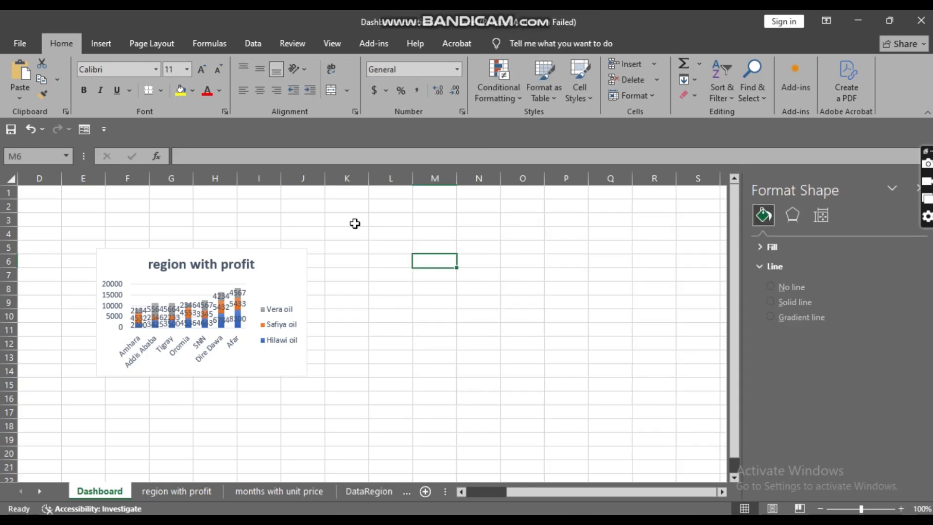
Paste the copied line chart onto the Dashboard sheet at cell K3, using the destination theme
{"action": "right_click", "coordinate": [355, 224]}
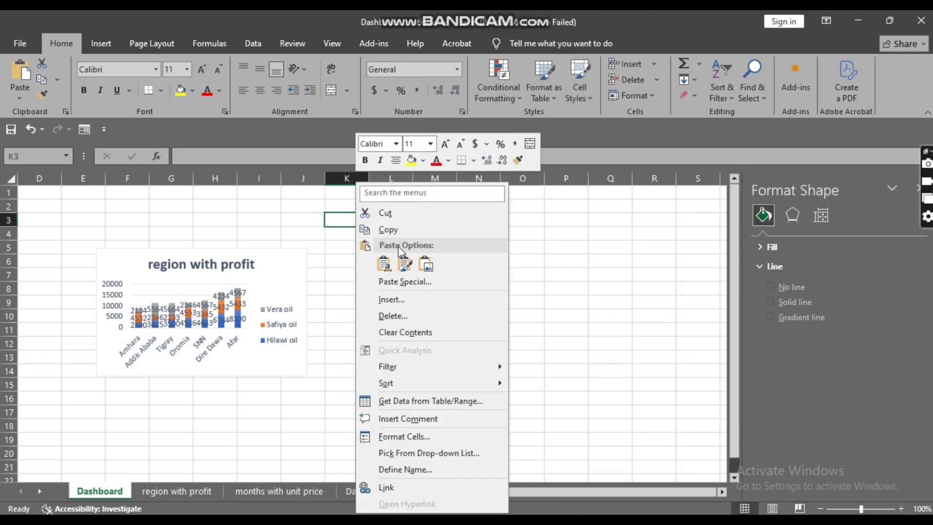
{"action": "left_click", "coordinate": [384, 264]}
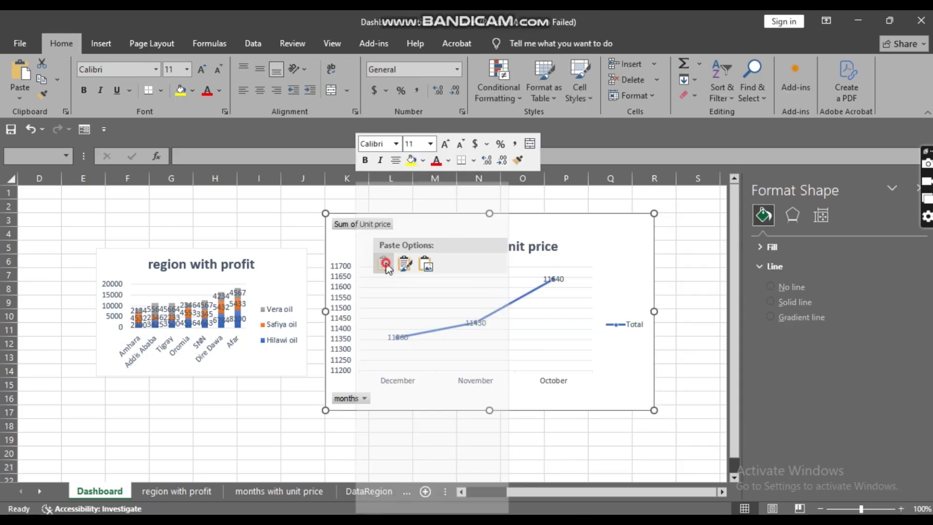
{"action": "double_click", "coordinate": [617, 233]}
{"action": "left_click", "coordinate": [462, 203]}
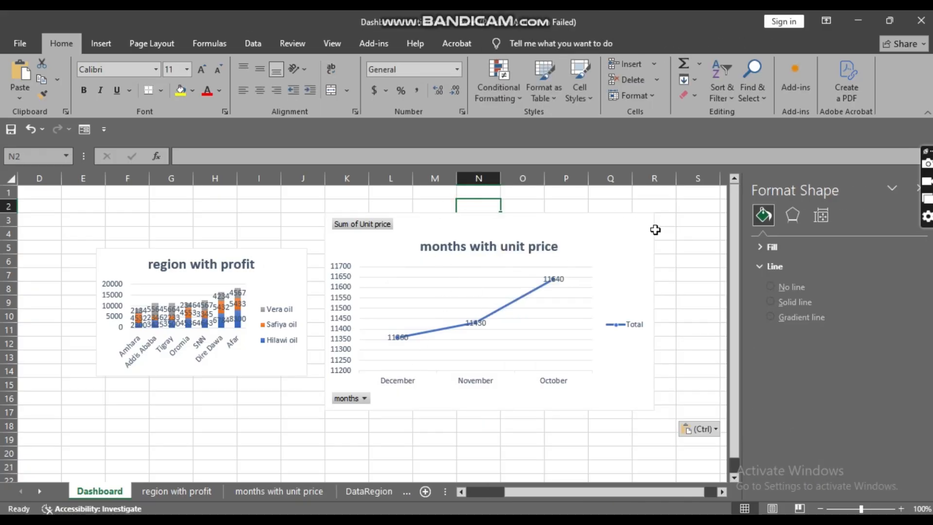
Shrink the "months with unit price" chart on Dashboard so it spans about cells K8 to P15
{"action": "left_click", "coordinate": [652, 221]}
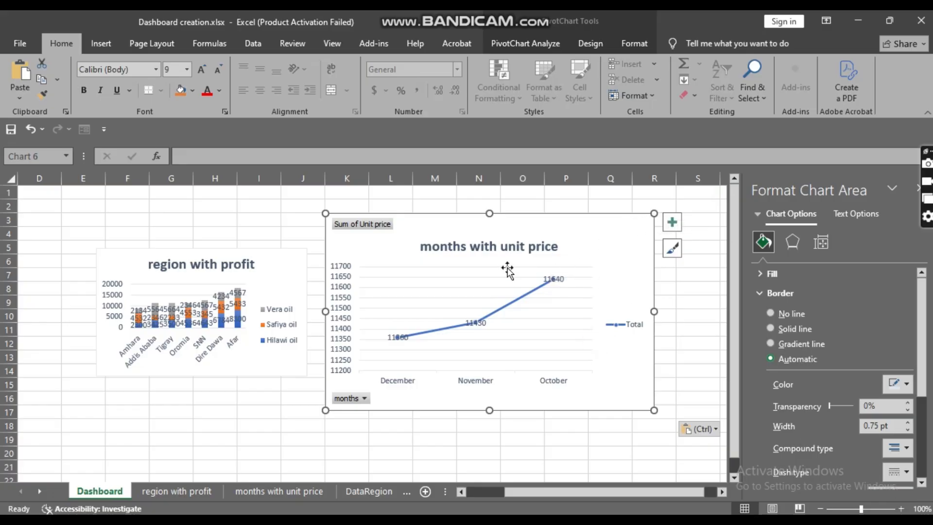
{"action": "left_click_drag", "start_coordinate": [654, 213], "coordinate": [588, 264]}
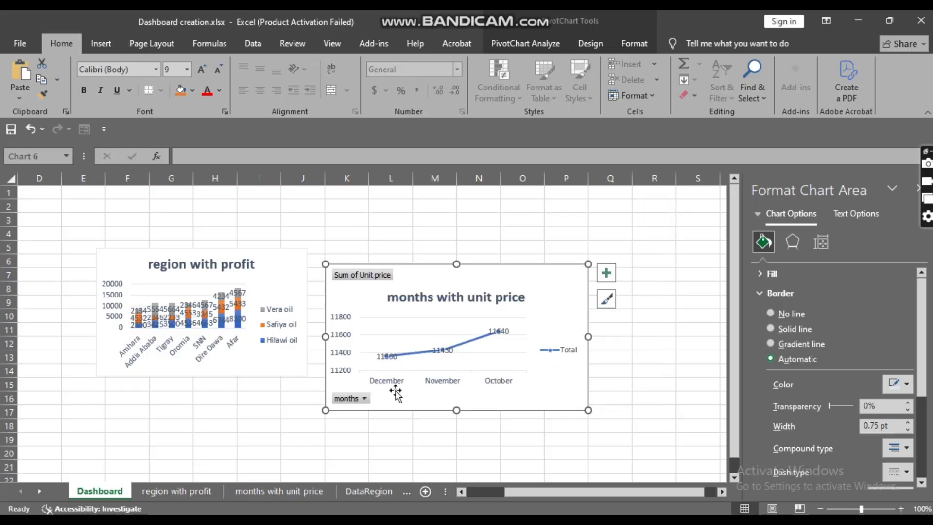
{"action": "left_click_drag", "start_coordinate": [325, 411], "coordinate": [344, 389]}
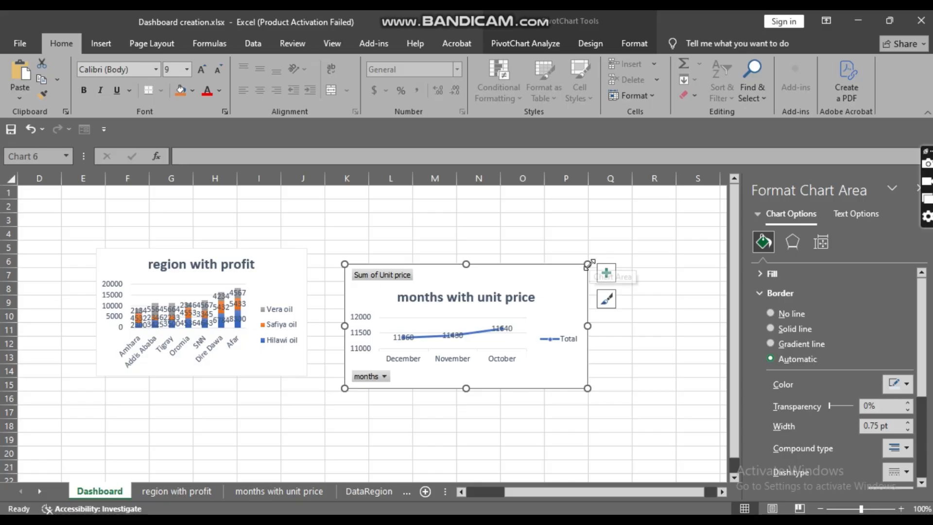
{"action": "left_click_drag", "start_coordinate": [588, 264], "coordinate": [581, 282]}
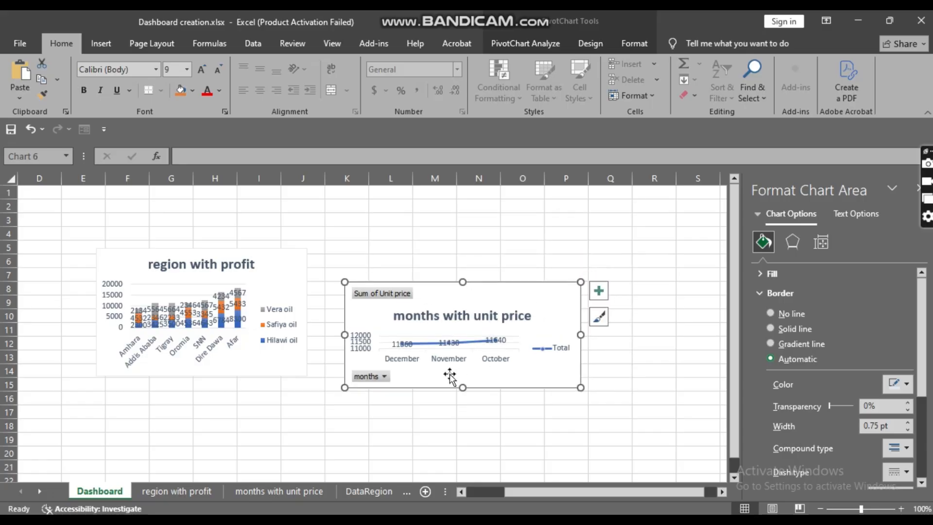
Hide all field buttons on the Dashboard's "months with unit price" chart
{"action": "right_click", "coordinate": [374, 377]}
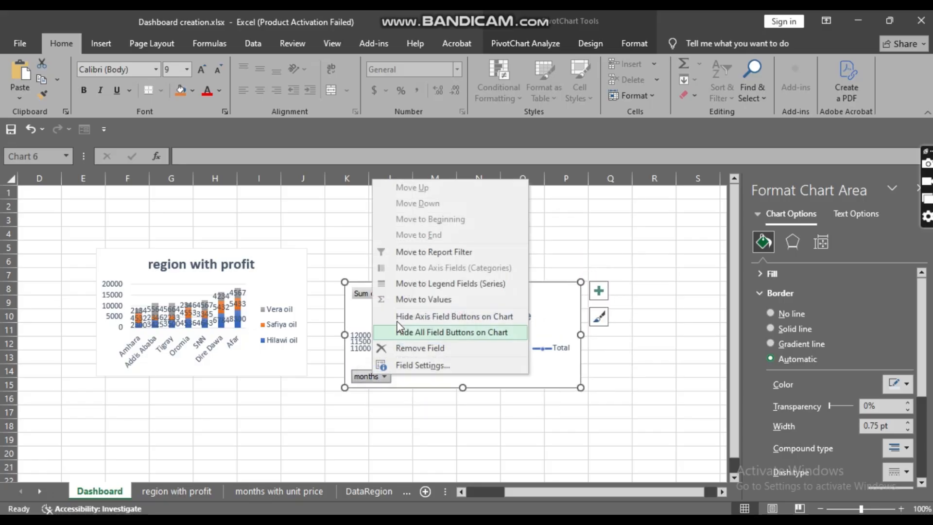
{"action": "left_click", "coordinate": [429, 332]}
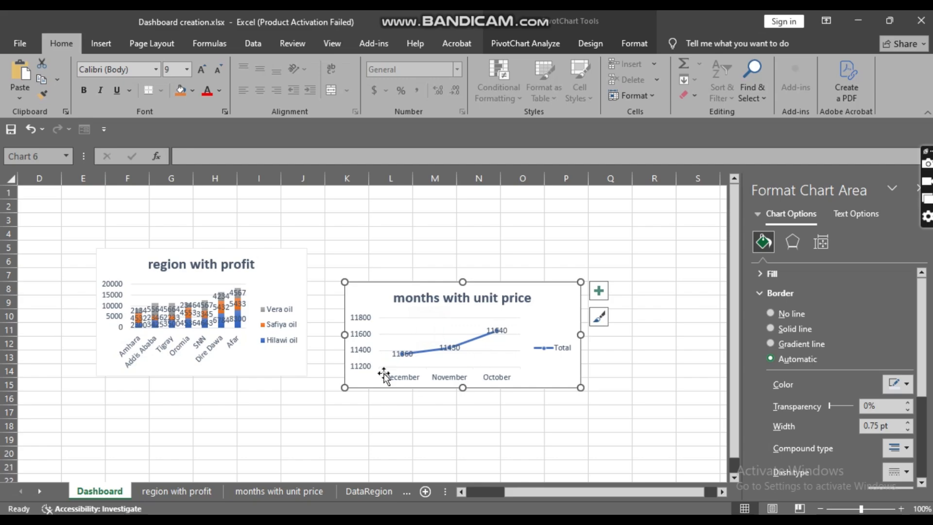
{"action": "left_click", "coordinate": [405, 409]}
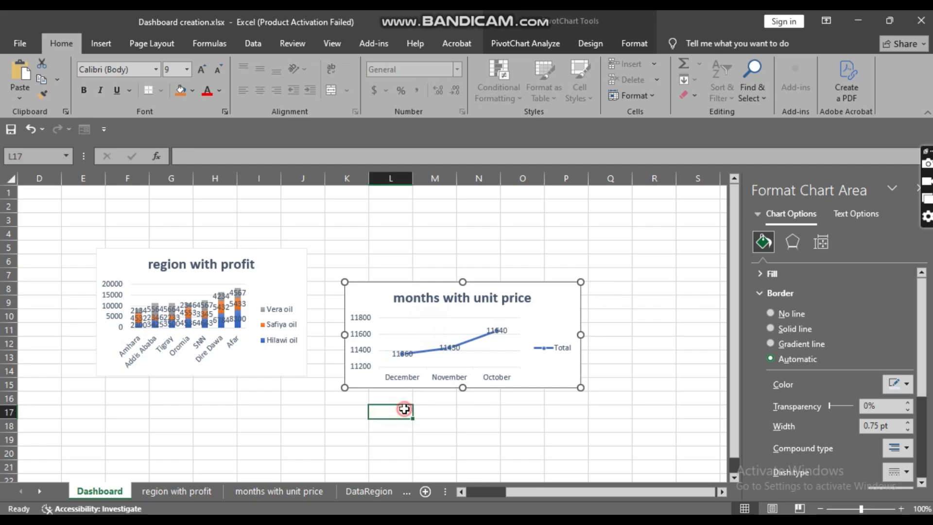
Shift the plot area of the "months with unit price" chart slightly up and to the right, just beneath its title
{"action": "left_click", "coordinate": [424, 352]}
{"action": "left_click_drag", "start_coordinate": [490, 319], "coordinate": [550, 297]}
{"action": "left_click_drag", "start_coordinate": [494, 316], "coordinate": [450, 332]}
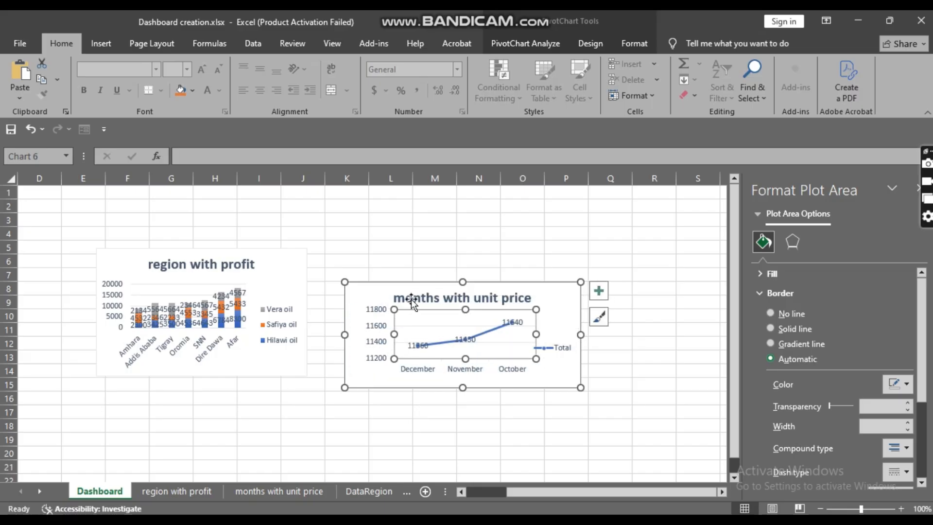
{"action": "left_click", "coordinate": [476, 258]}
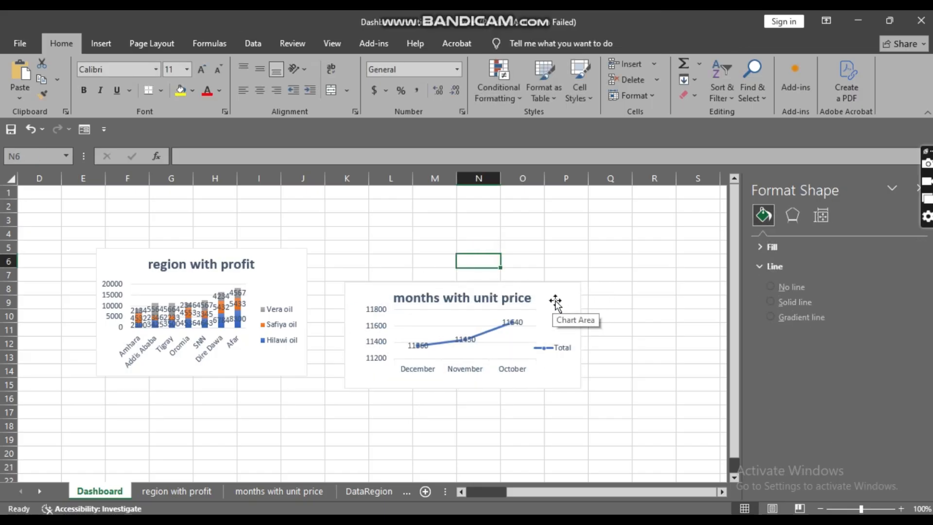
Place the two Dashboard charts side by side, with "region with profit" starting at about G5 and "months with unit price" at about L6
{"action": "left_click_drag", "start_coordinate": [557, 306], "coordinate": [599, 277]}
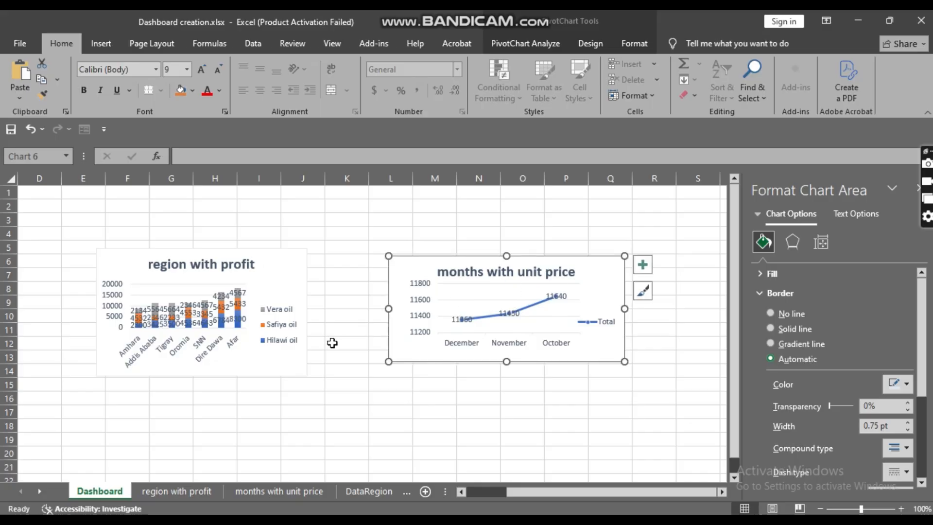
{"action": "left_click_drag", "start_coordinate": [294, 289], "coordinate": [370, 289]}
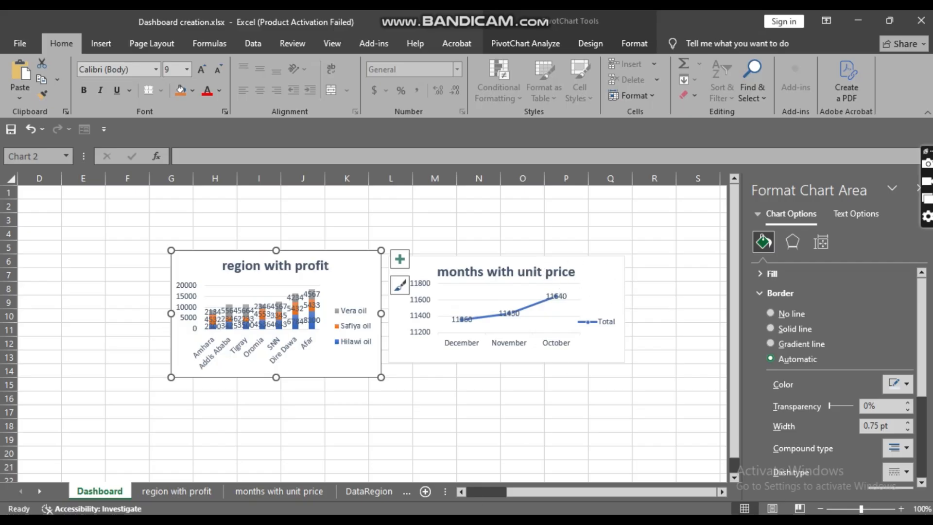
Create a PivotTable on a new worksheet from Table1 on the DataRegion sheet
{"action": "left_click", "coordinate": [356, 490]}
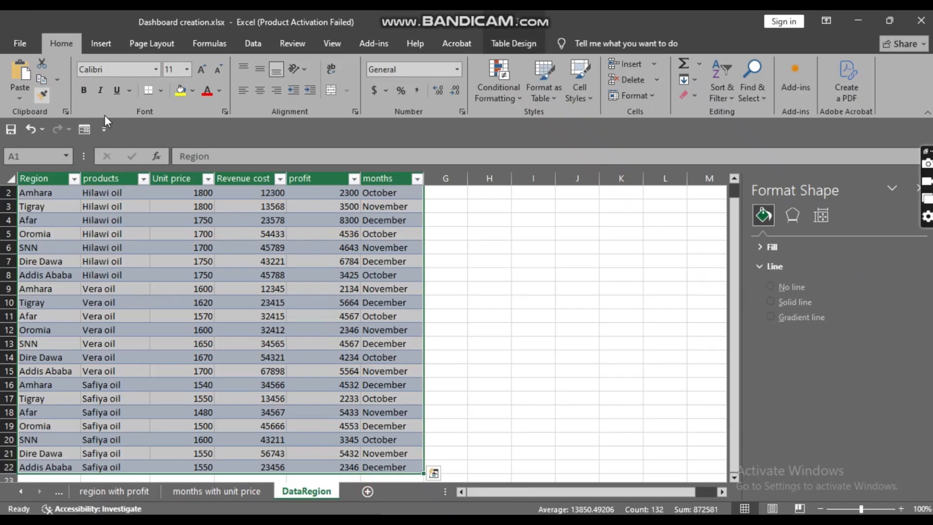
{"action": "left_click", "coordinate": [113, 49]}
{"action": "left_click", "coordinate": [27, 94]}
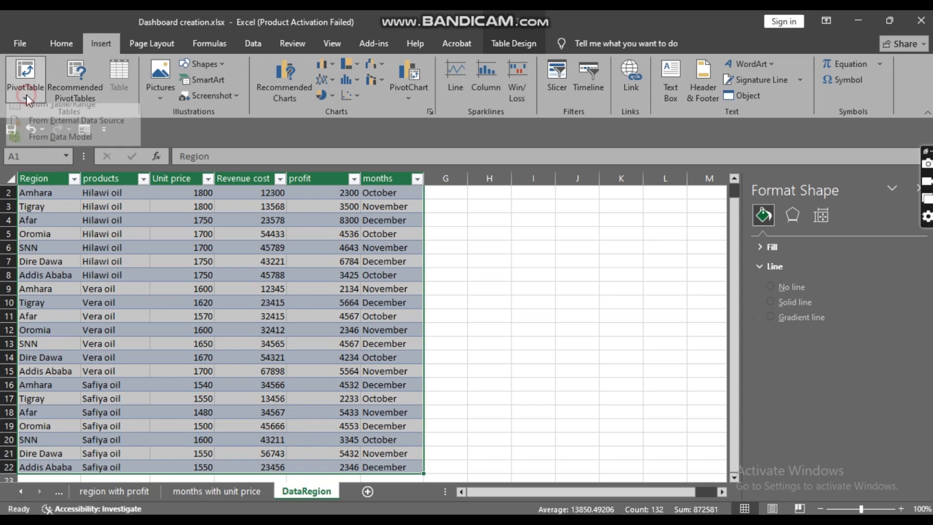
{"action": "left_click", "coordinate": [30, 112]}
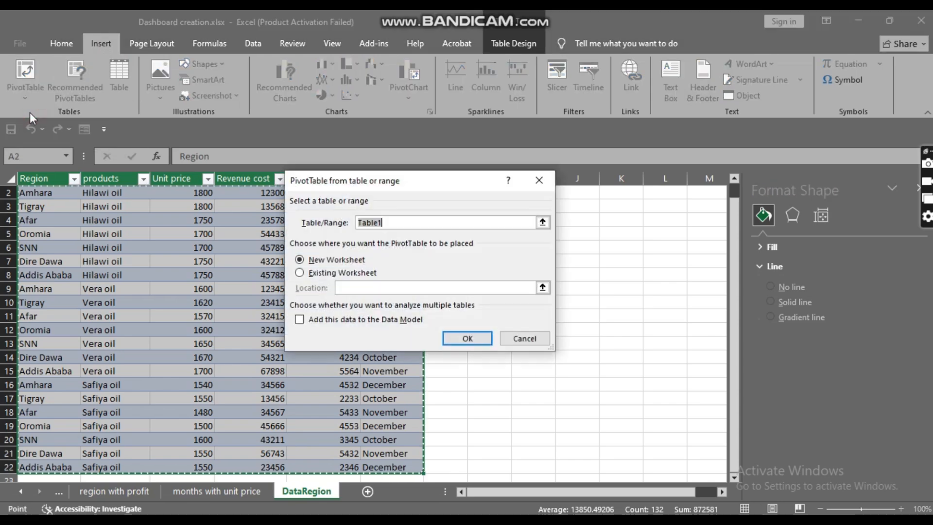
{"action": "left_click", "coordinate": [479, 339]}
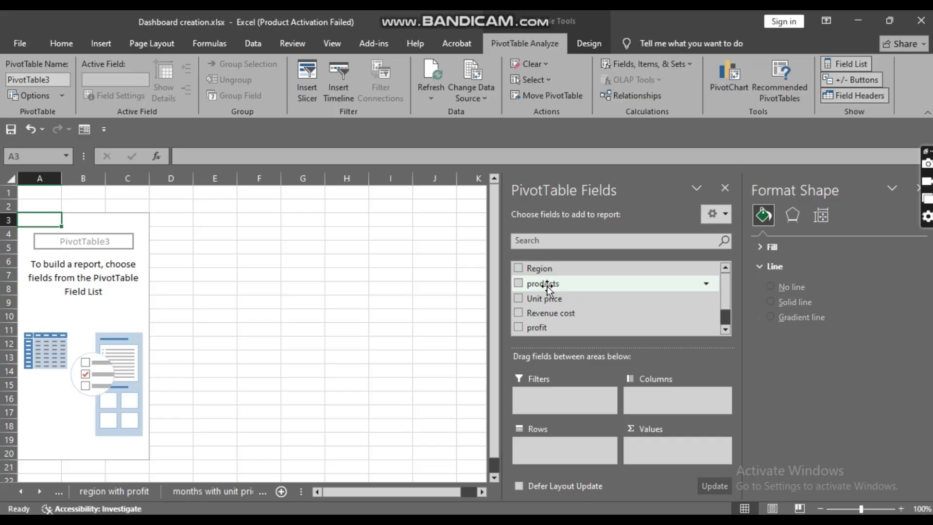
Lay out the new PivotTable with products as rows and Sum of Unit price as values, sorted smallest to largest
{"action": "left_click_drag", "start_coordinate": [547, 284], "coordinate": [547, 445]}
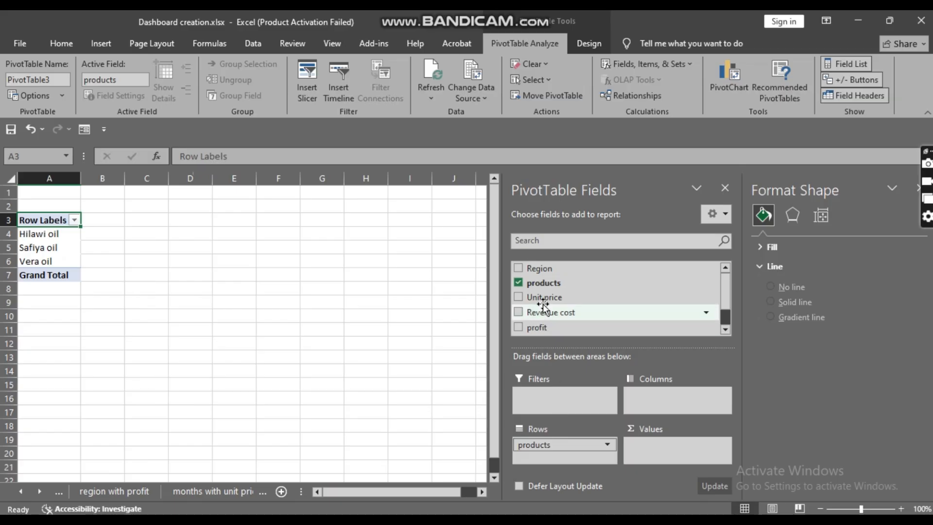
{"action": "left_click_drag", "start_coordinate": [544, 298], "coordinate": [649, 449]}
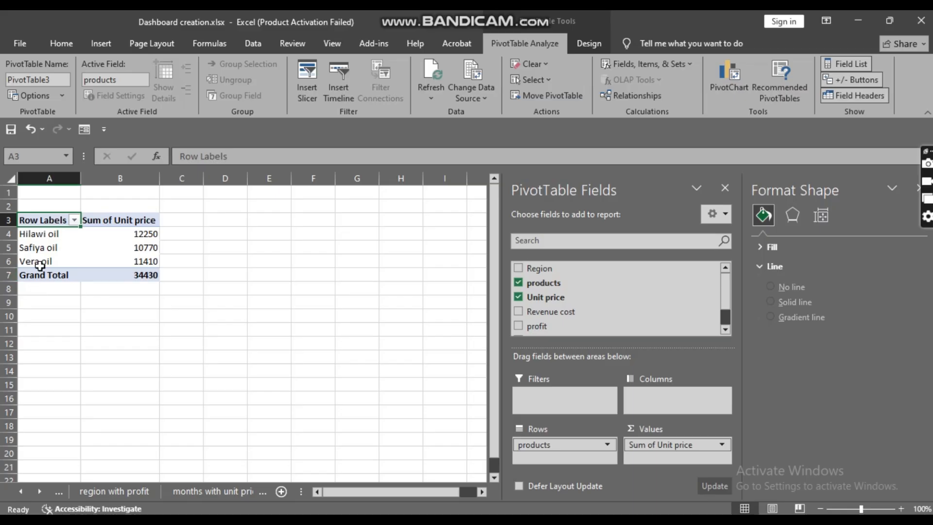
{"action": "right_click", "coordinate": [147, 243]}
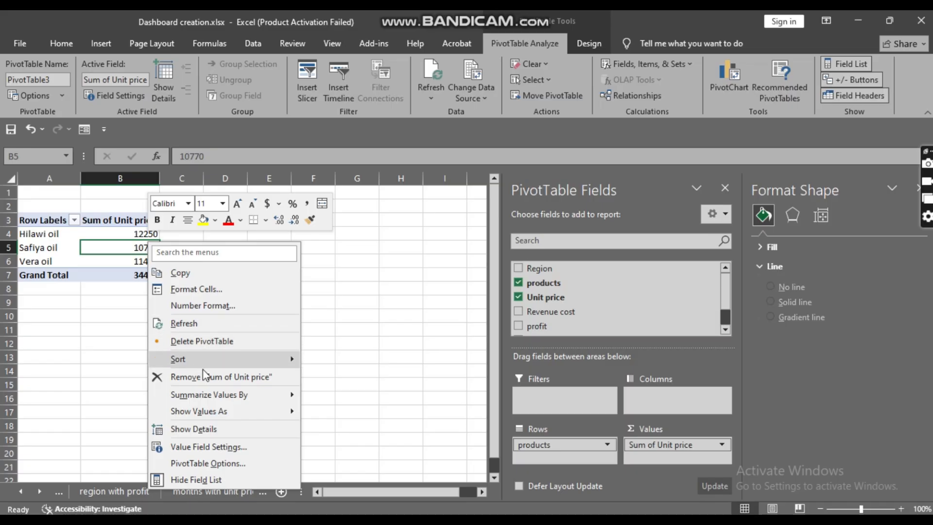
{"action": "mouse_move", "coordinate": [248, 359]}
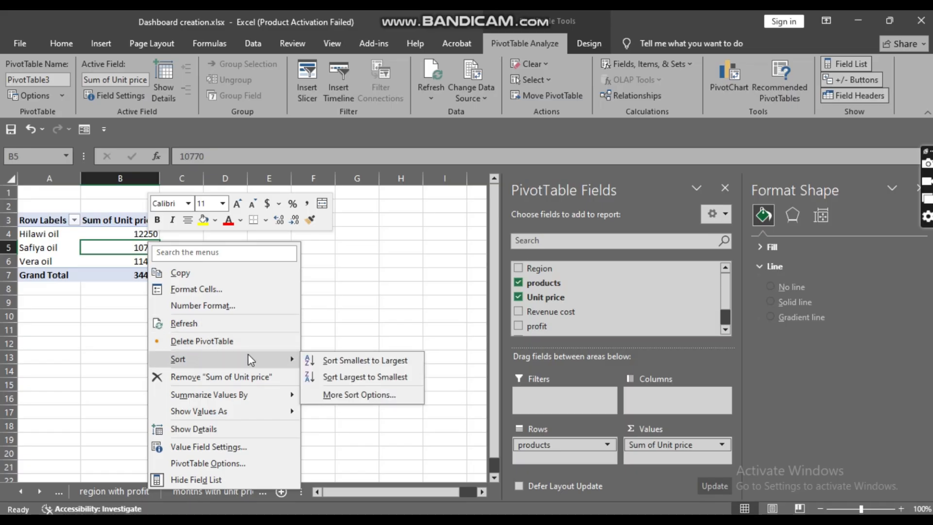
{"action": "left_click", "coordinate": [345, 361]}
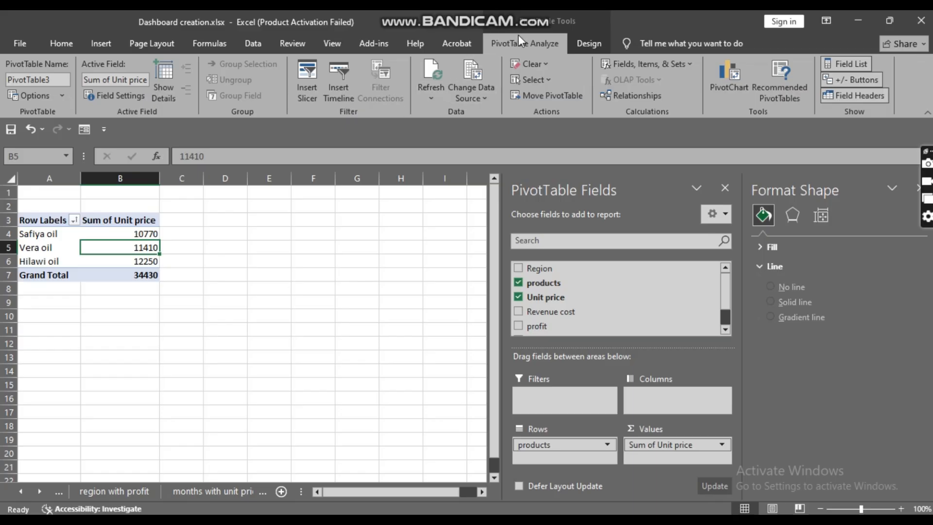
Insert a plain Line PivotChart from the products and unit price PivotTable
{"action": "left_click", "coordinate": [728, 80]}
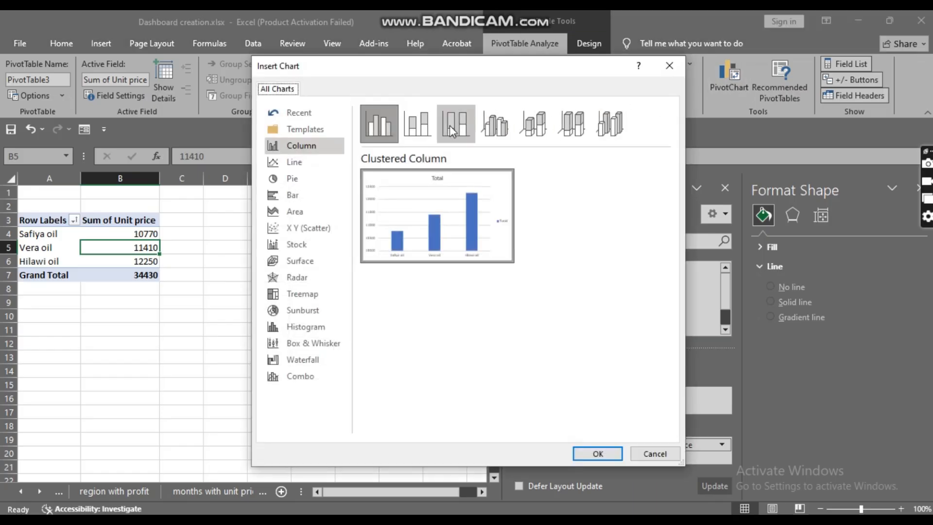
{"action": "left_click", "coordinate": [450, 126]}
{"action": "left_click", "coordinate": [409, 123]}
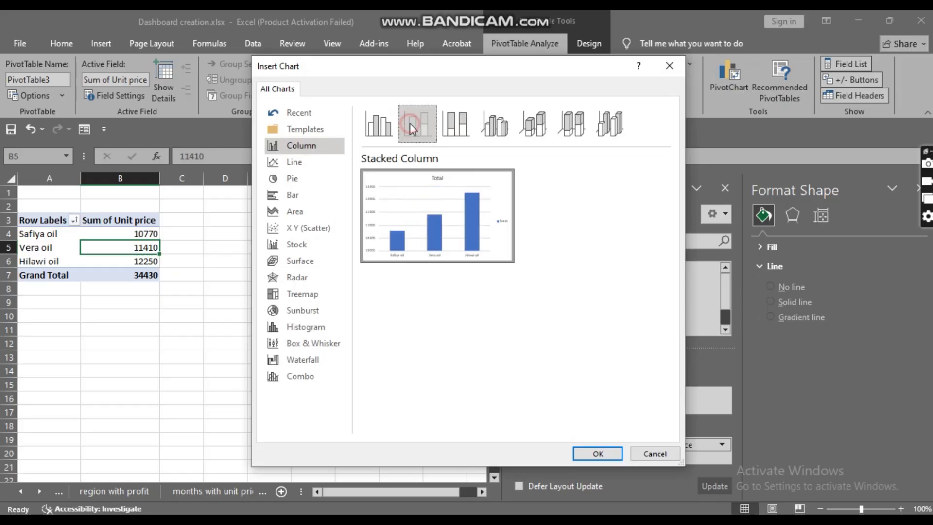
{"action": "left_click", "coordinate": [396, 121]}
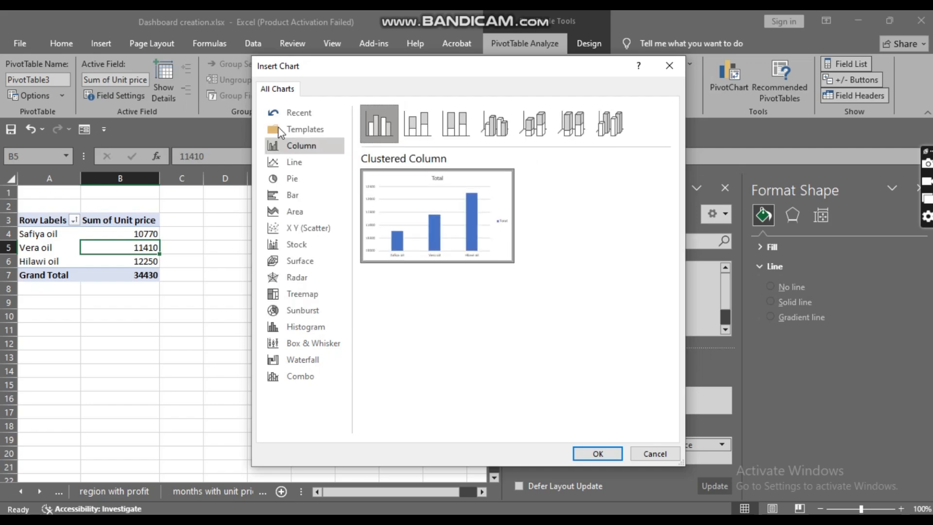
{"action": "left_click", "coordinate": [309, 162]}
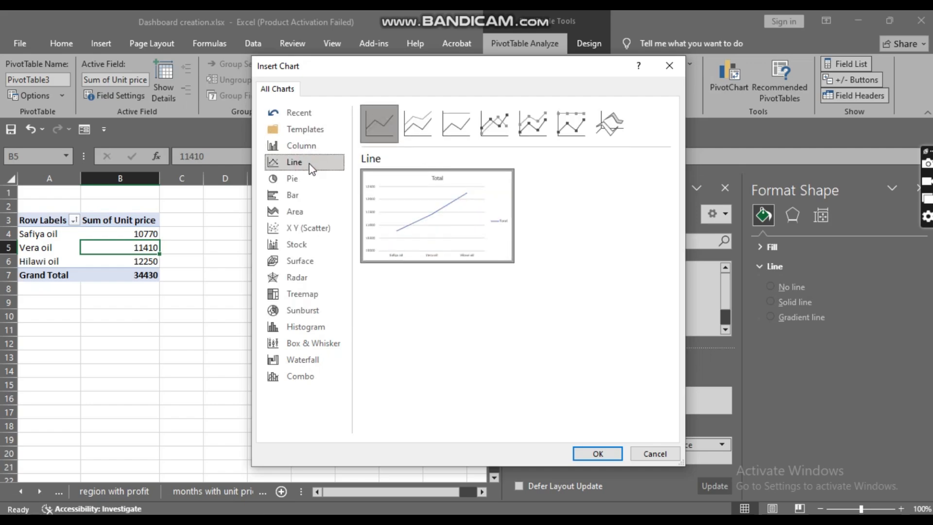
{"action": "left_click", "coordinate": [451, 124]}
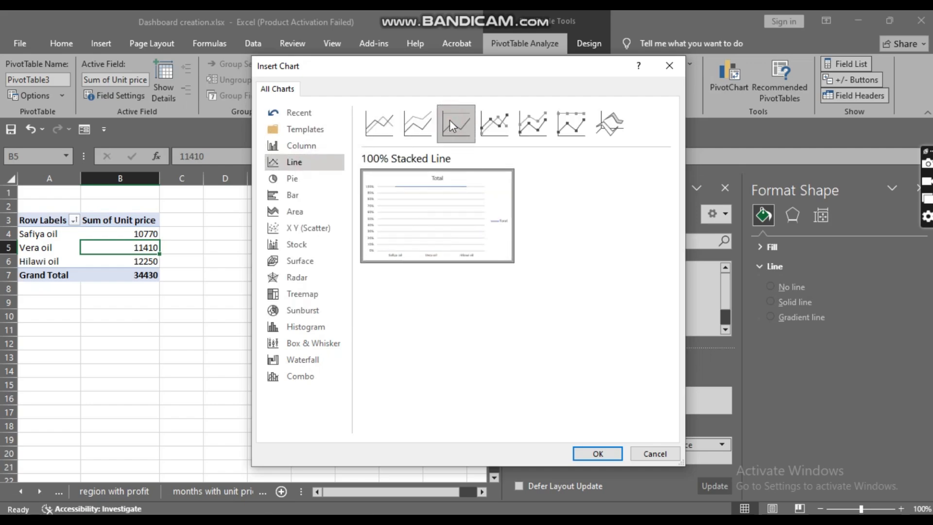
{"action": "left_click", "coordinate": [417, 124]}
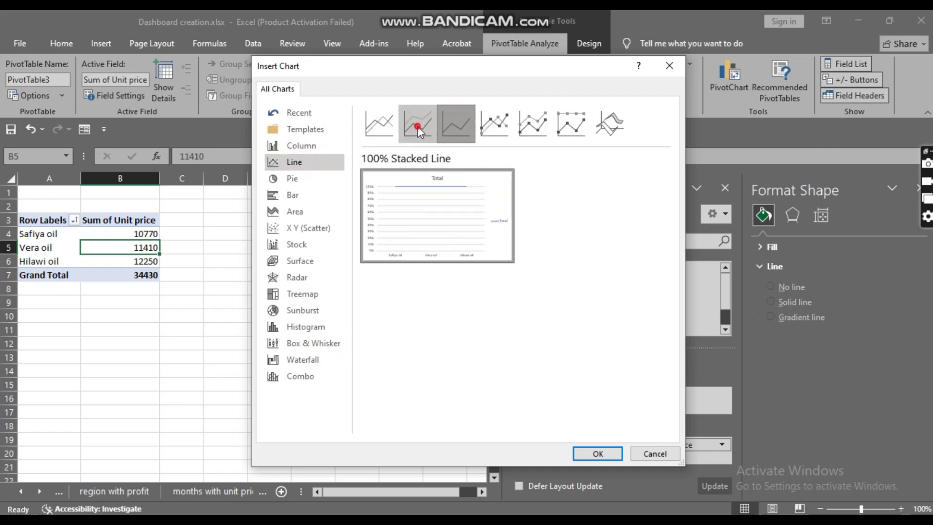
{"action": "left_click", "coordinate": [384, 128]}
{"action": "mouse_move", "coordinate": [505, 258]}
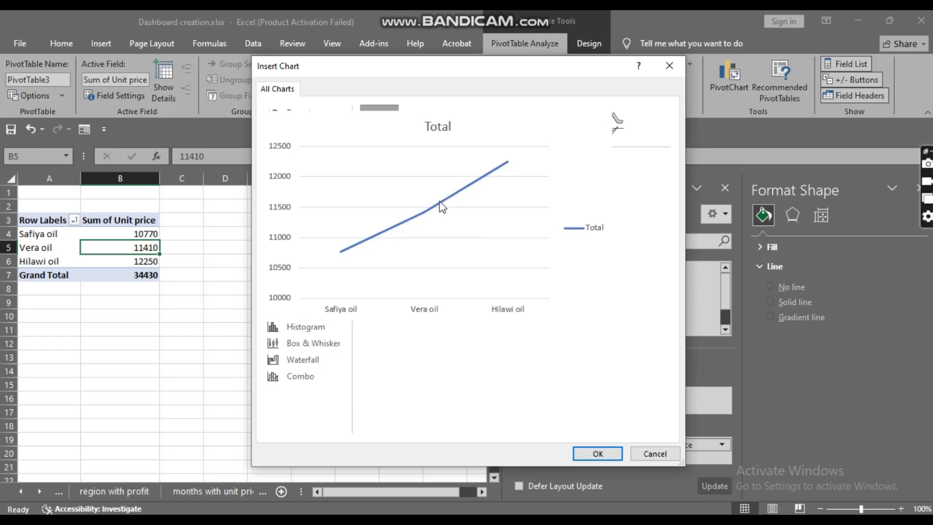
{"action": "left_click", "coordinate": [598, 454]}
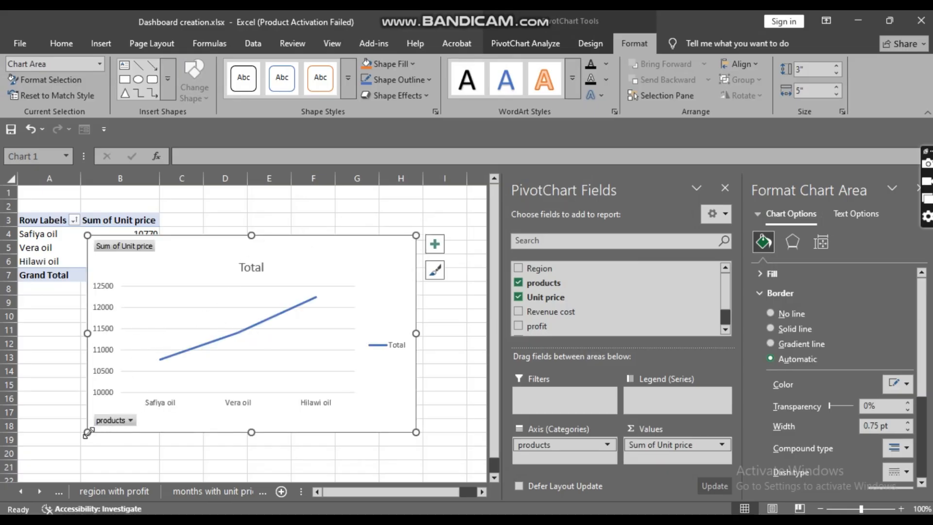
Shrink the line PivotChart to about 3.56" wide by 2.52" high, clear of the PivotTable, and close the PivotChart Fields pane
{"action": "left_click_drag", "start_coordinate": [86, 431], "coordinate": [181, 400]}
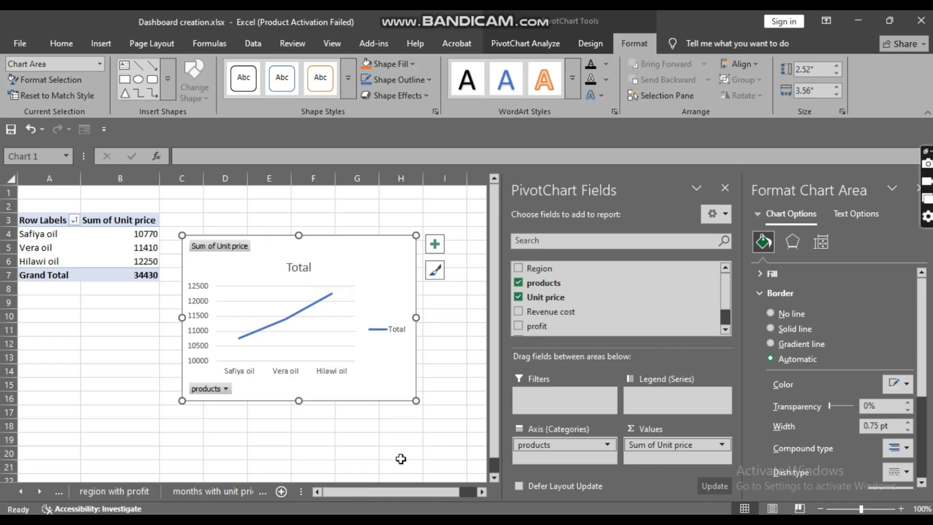
{"action": "left_click_drag", "start_coordinate": [397, 494], "coordinate": [461, 498]}
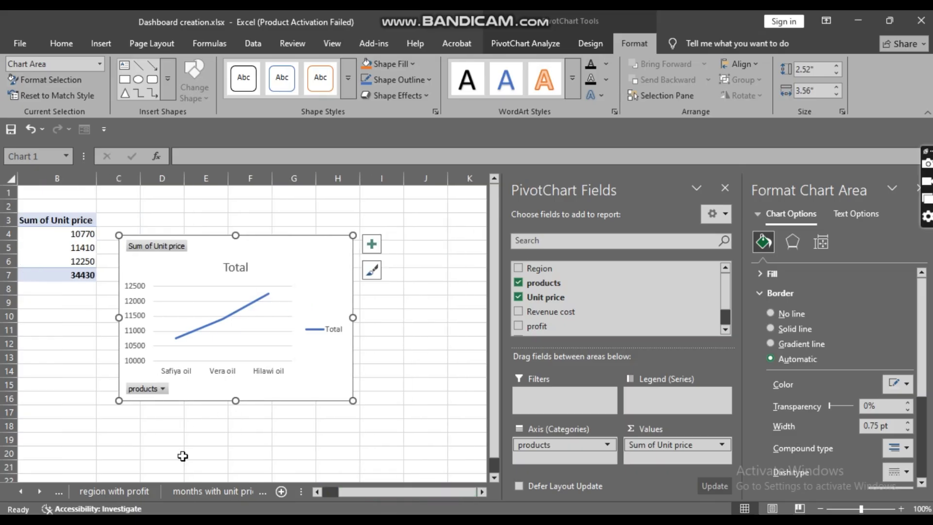
{"action": "left_click", "coordinate": [21, 491]}
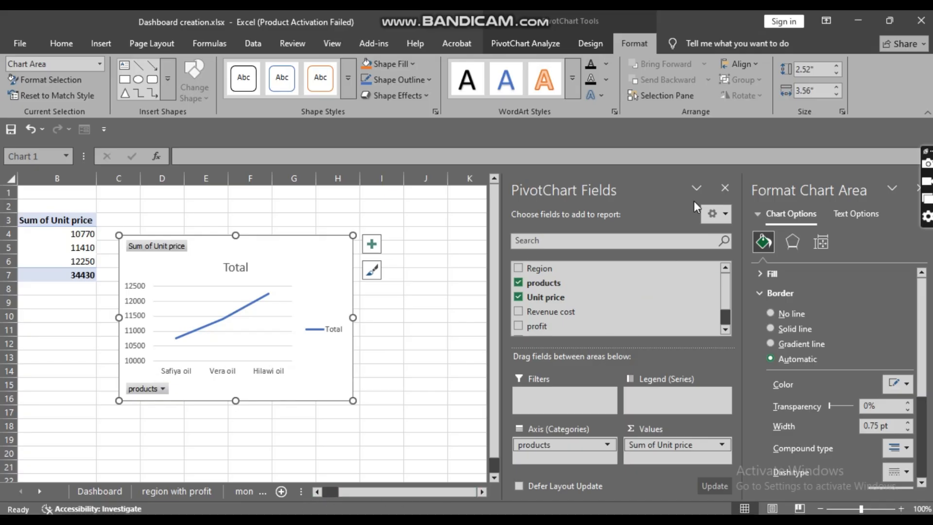
{"action": "left_click", "coordinate": [725, 188]}
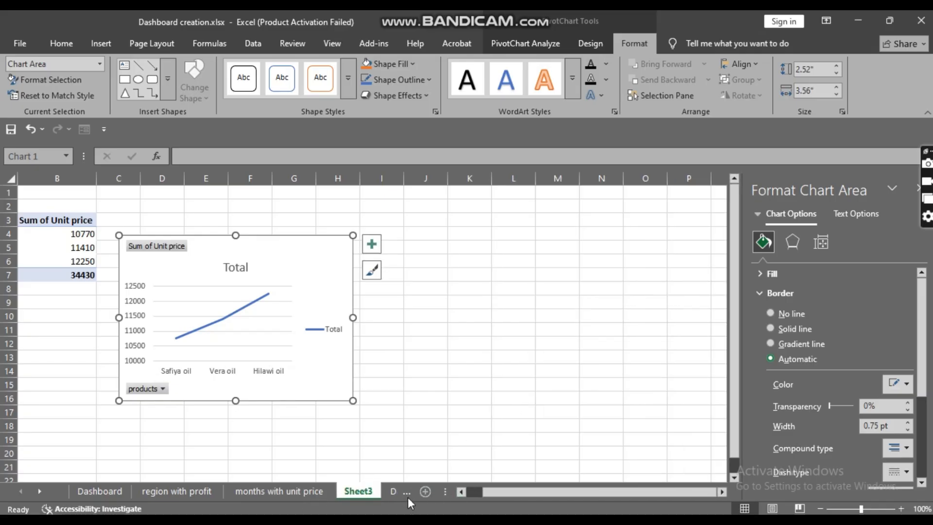
Rename the new PivotTable's sheet as "product with unitprice"
{"action": "right_click", "coordinate": [361, 491]}
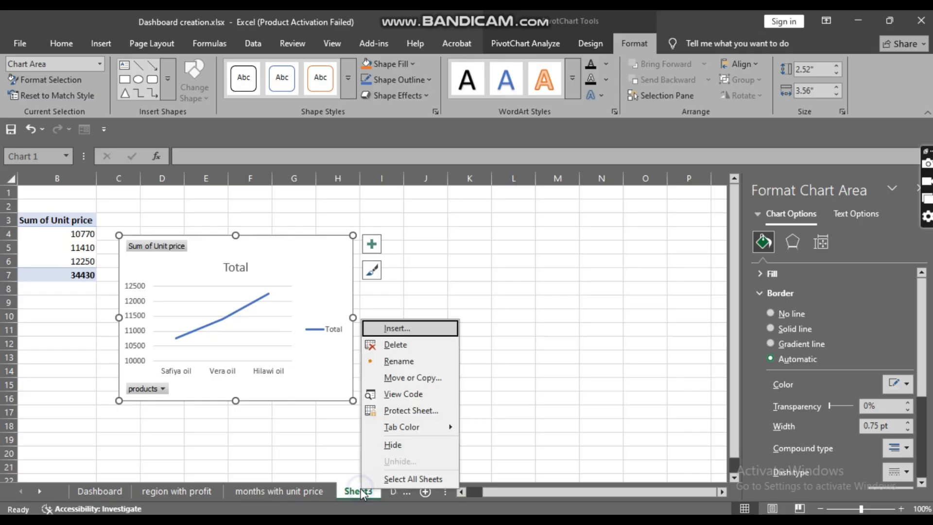
{"action": "left_click", "coordinate": [397, 362]}
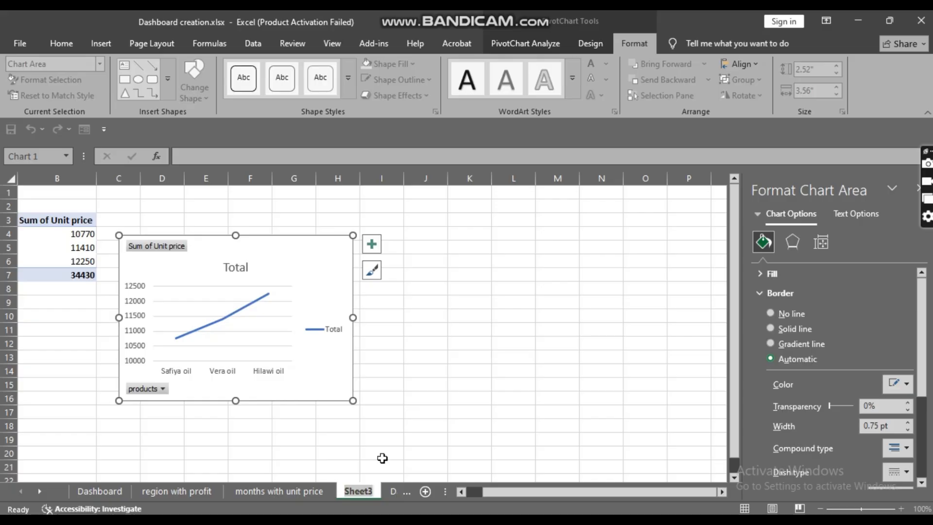
{"action": "type", "text": "p"}
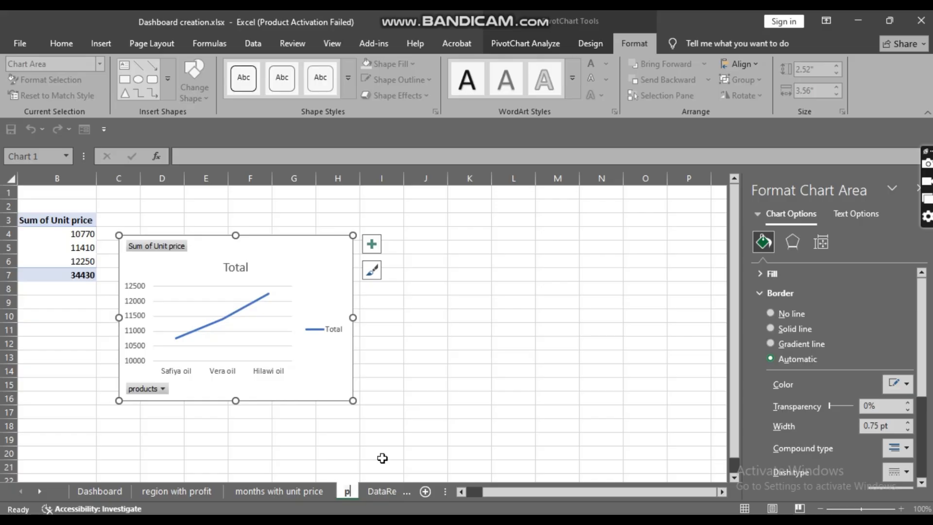
{"action": "type", "text": "roducy"}
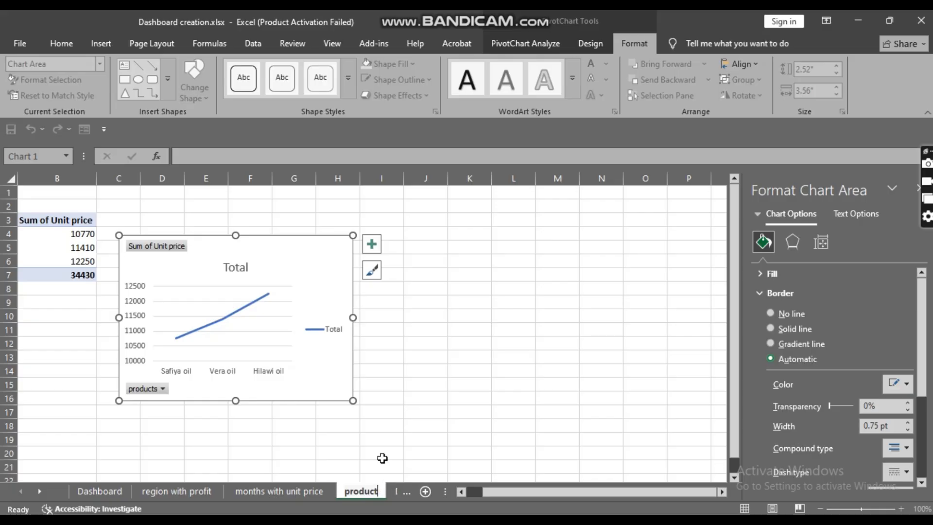
{"action": "type", "text": " with uni"}
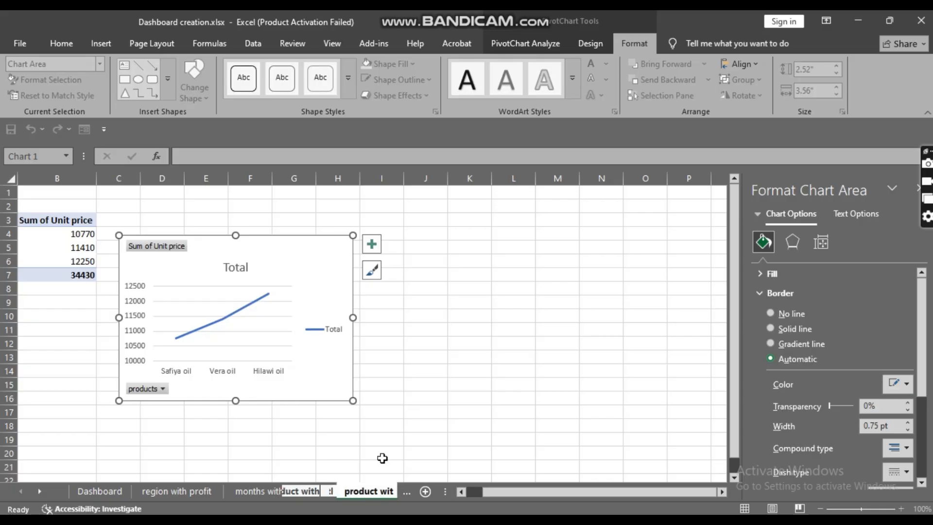
{"action": "type", "text": "t"}
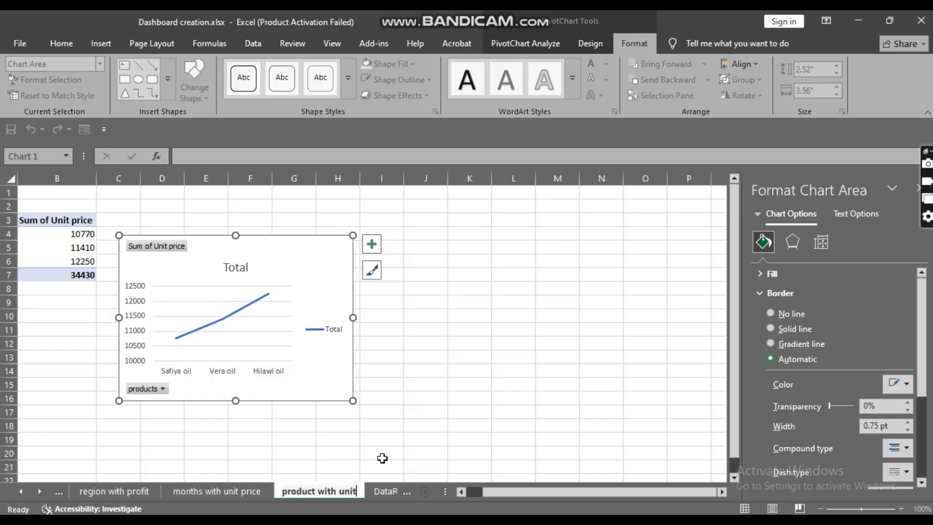
{"action": "type", "text": "price"}
{"action": "key", "text": "Return"}
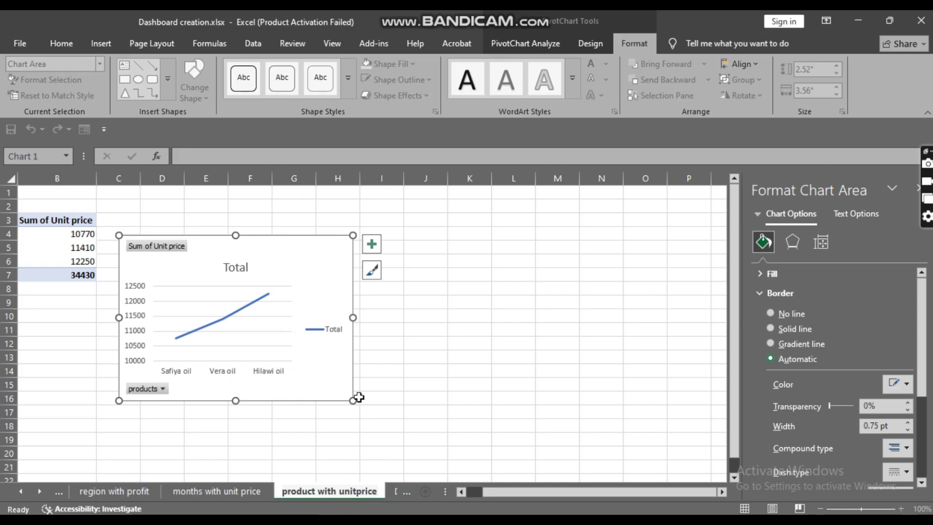
Change the line PivotChart's title to "product with unit price"
{"action": "left_click", "coordinate": [243, 267]}
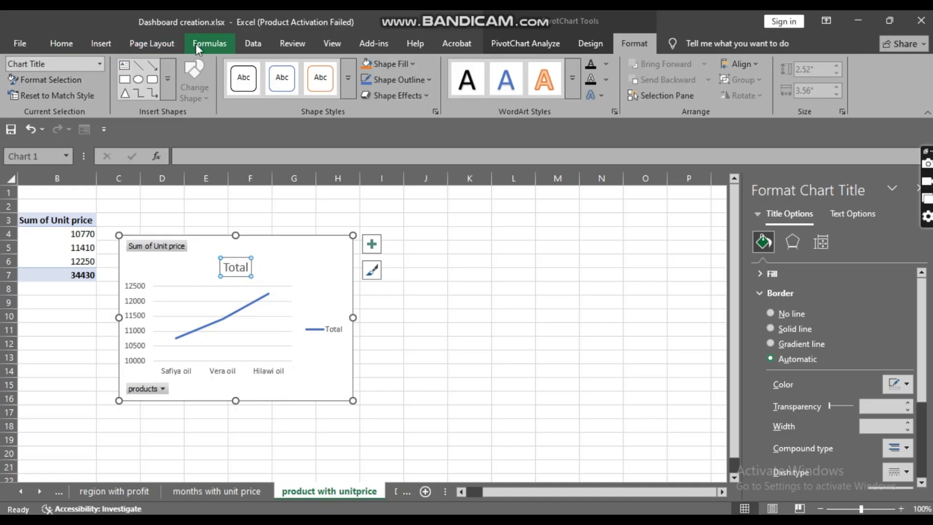
{"action": "left_click", "coordinate": [95, 45]}
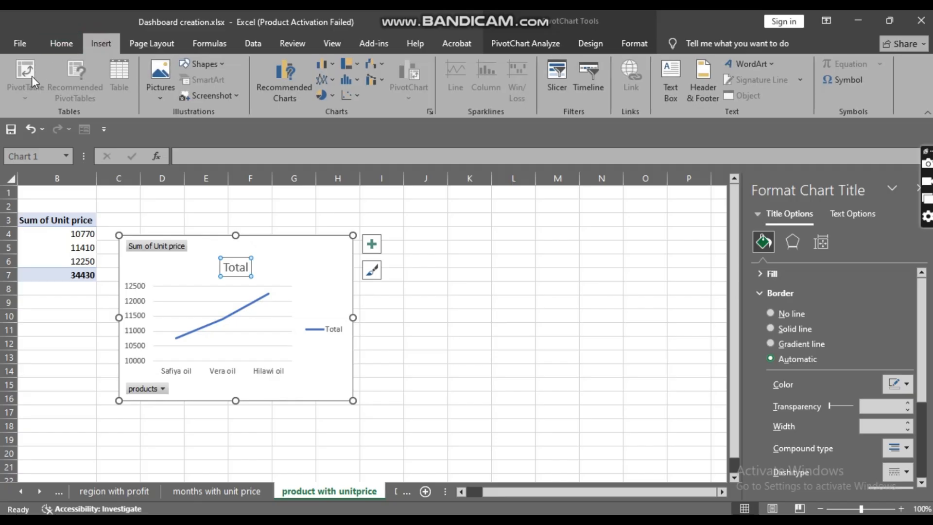
{"action": "left_click", "coordinate": [530, 43]}
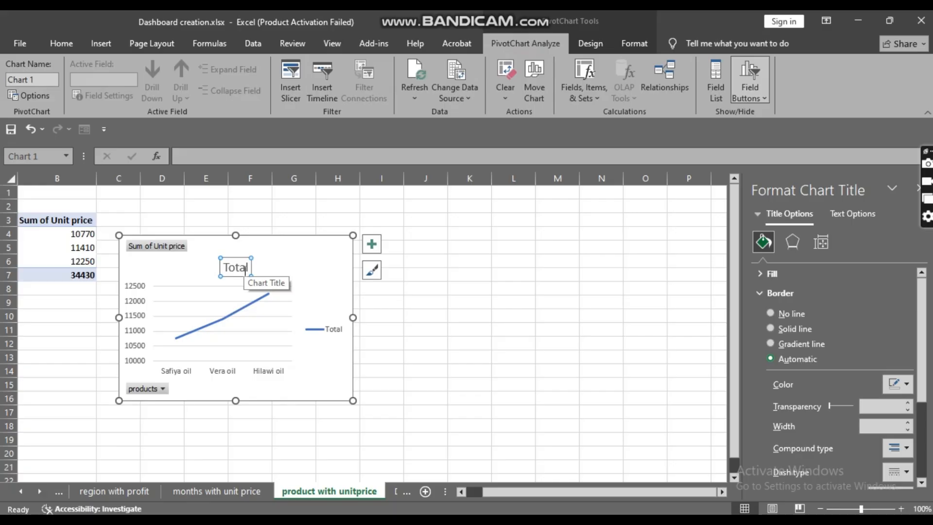
{"action": "type", "text": "product"}
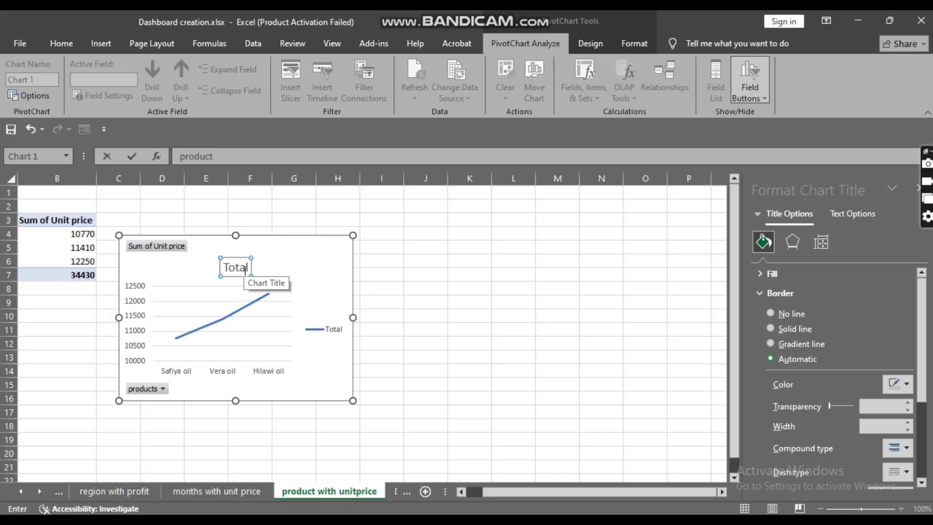
{"action": "key", "text": "Return"}
{"action": "left_click", "coordinate": [251, 267]}
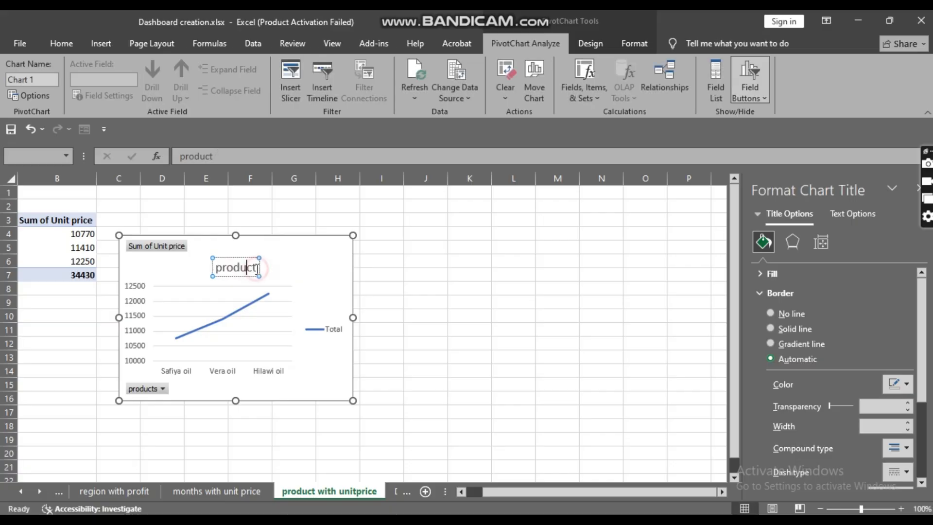
{"action": "type", "text": "e"}
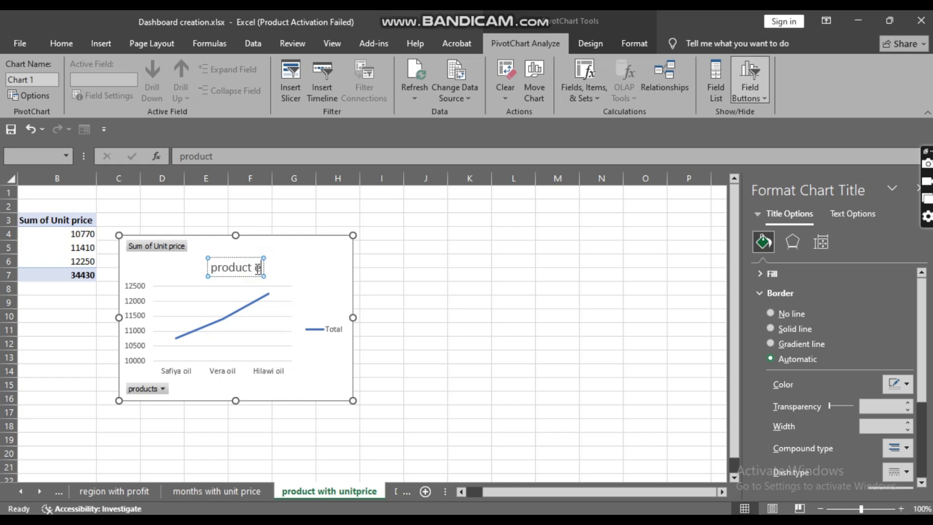
{"action": "key", "text": "BackSpace"}
{"action": "type", "text": "wi"}
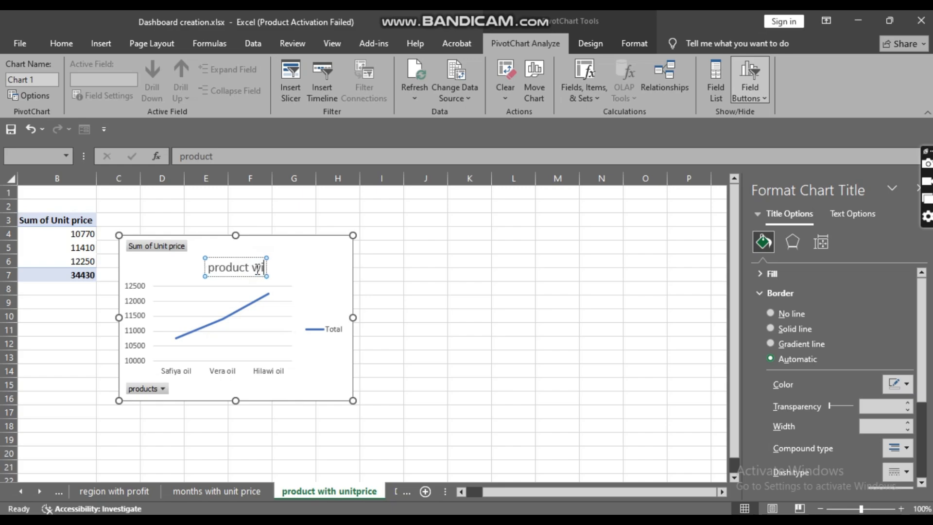
{"action": "type", "text": "th un"}
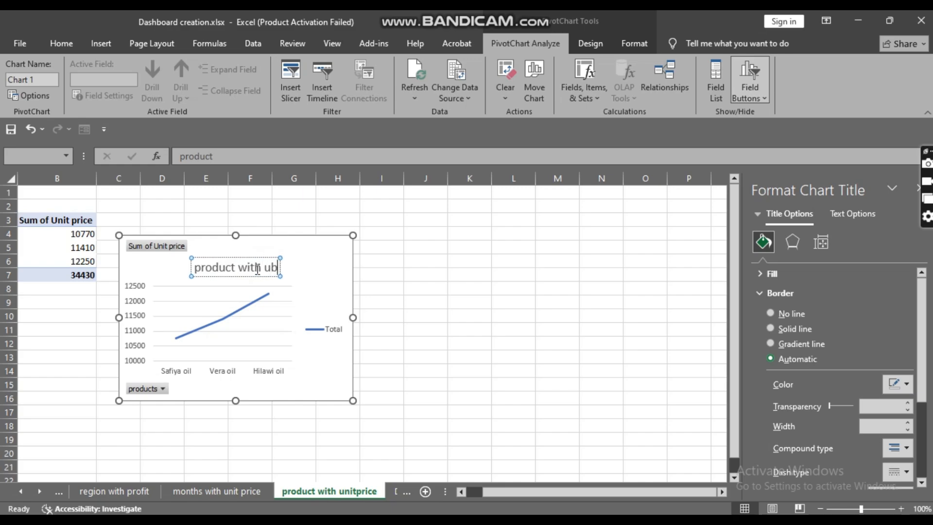
{"action": "key", "text": "BackSpace"}
{"action": "type", "text": "nit"}
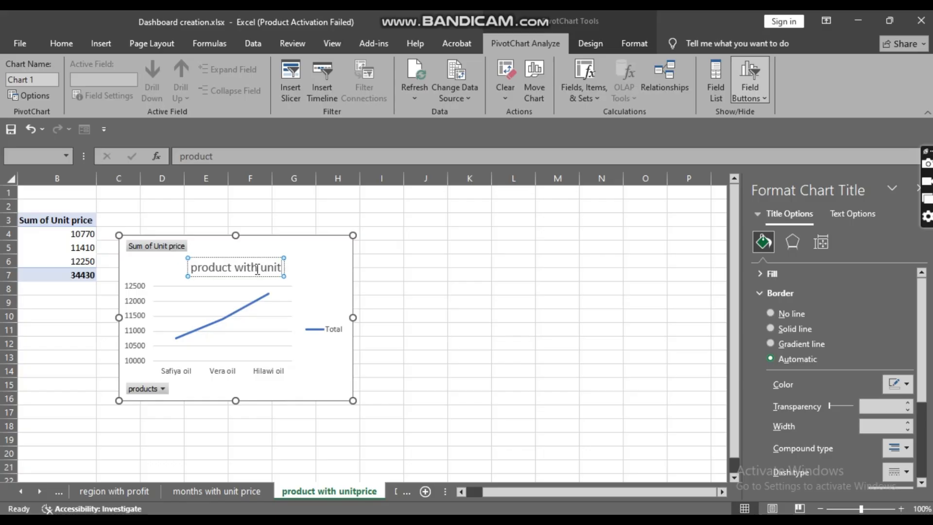
{"action": "type", "text": " price"}
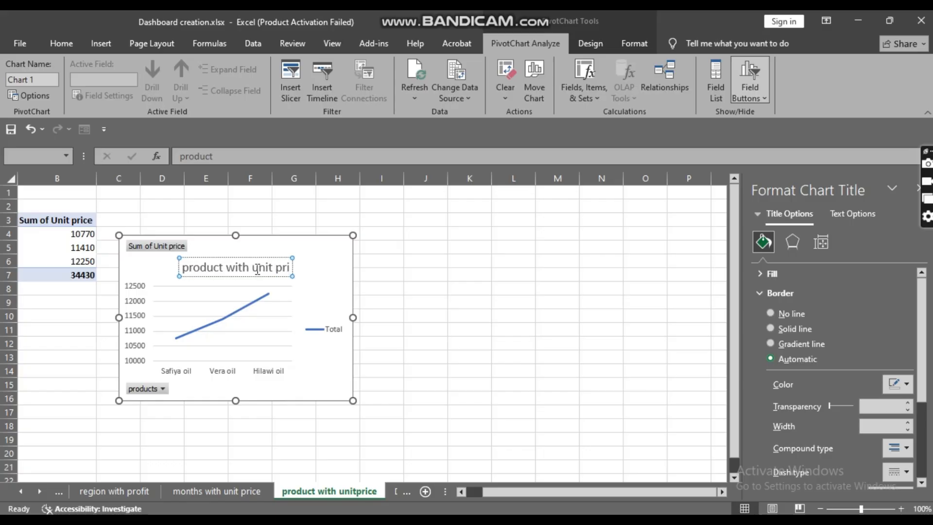
Copy the "product with unit price" chart and go to the Dashboard sheet
{"action": "right_click", "coordinate": [335, 287]}
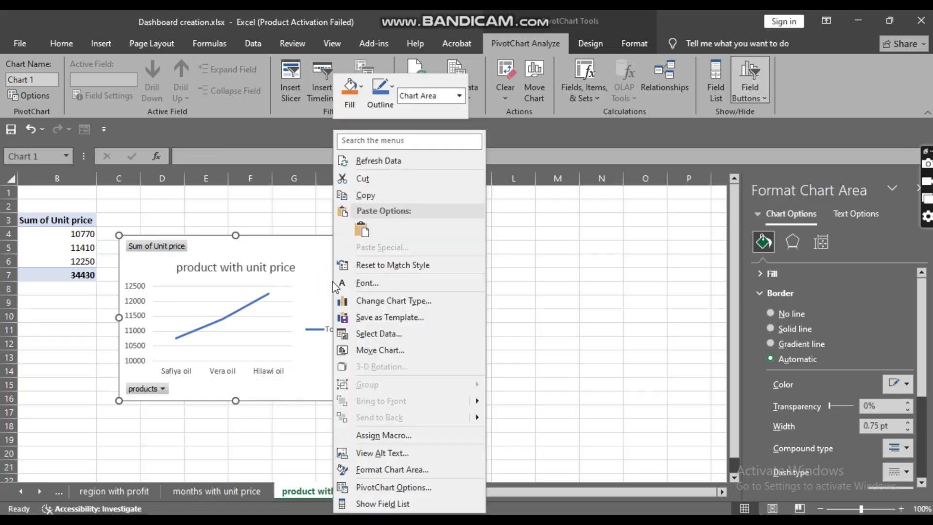
{"action": "left_click", "coordinate": [366, 195]}
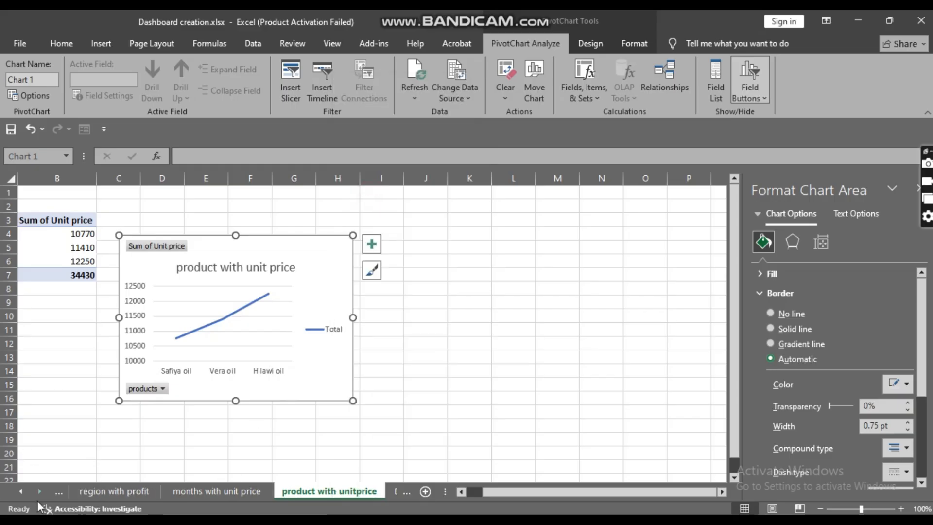
{"action": "left_click", "coordinate": [22, 492]}
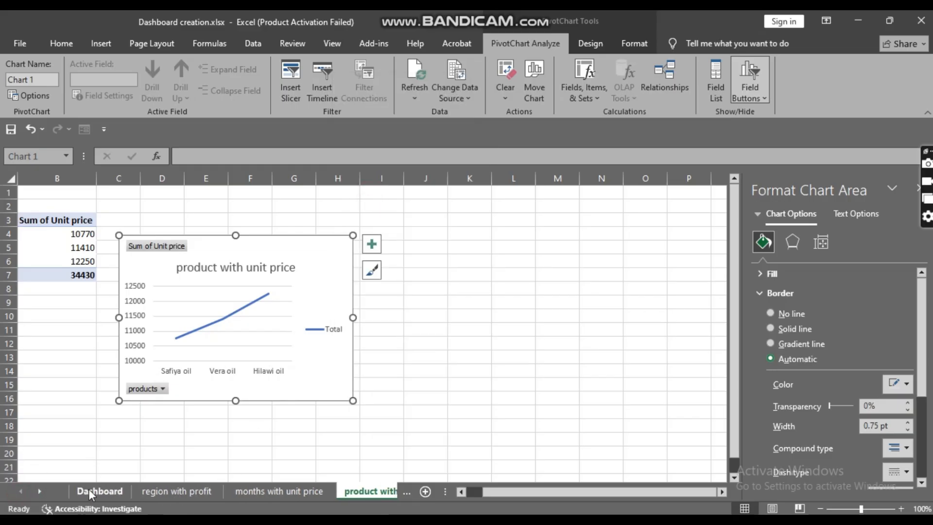
{"action": "left_click", "coordinate": [90, 492]}
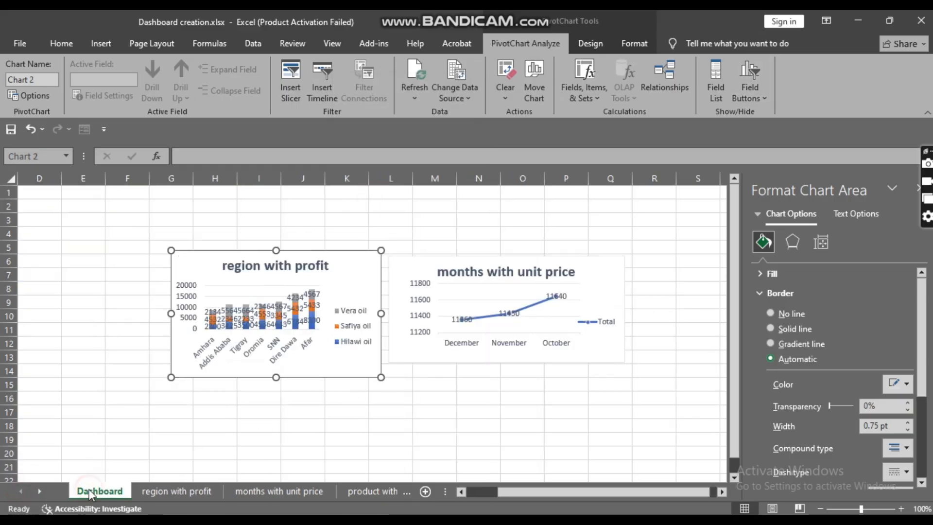
Move the "months with unit price" chart up to about row 4 and paste the copied chart at cell M14
{"action": "left_click", "coordinate": [504, 267]}
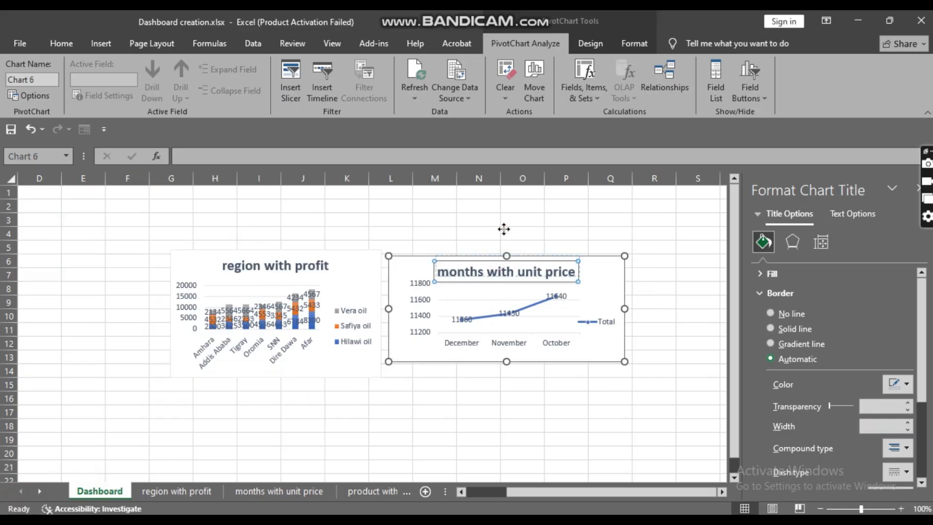
{"action": "mouse_move", "coordinate": [416, 264]}
{"action": "left_mouse_down"}
{"action": "mouse_move", "coordinate": [416, 234]}
{"action": "mouse_move", "coordinate": [418, 243]}
{"action": "left_mouse_up"}
{"action": "left_click", "coordinate": [434, 369]}
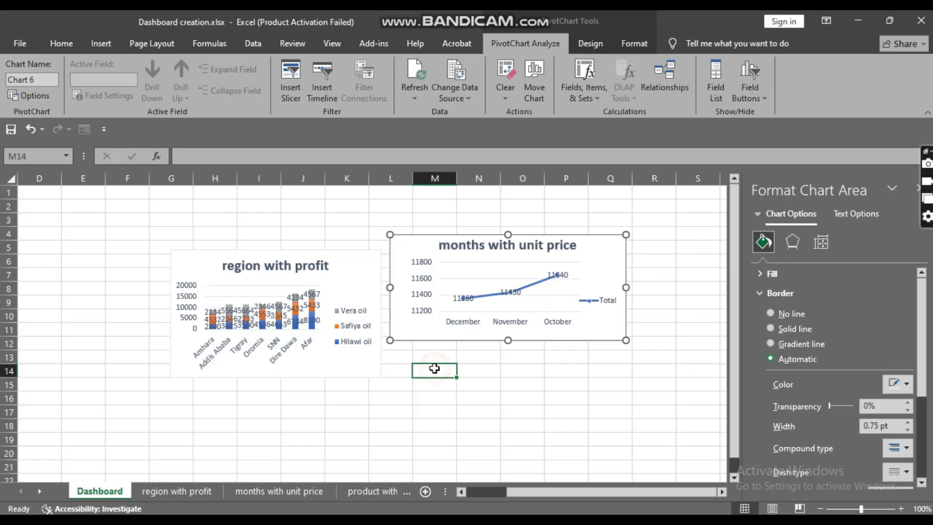
{"action": "right_click", "coordinate": [435, 369]}
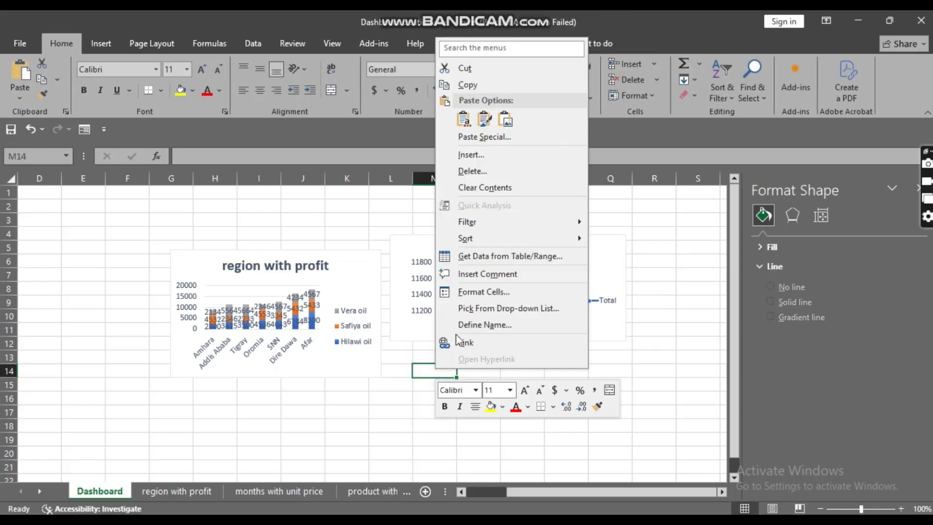
{"action": "left_click", "coordinate": [465, 122]}
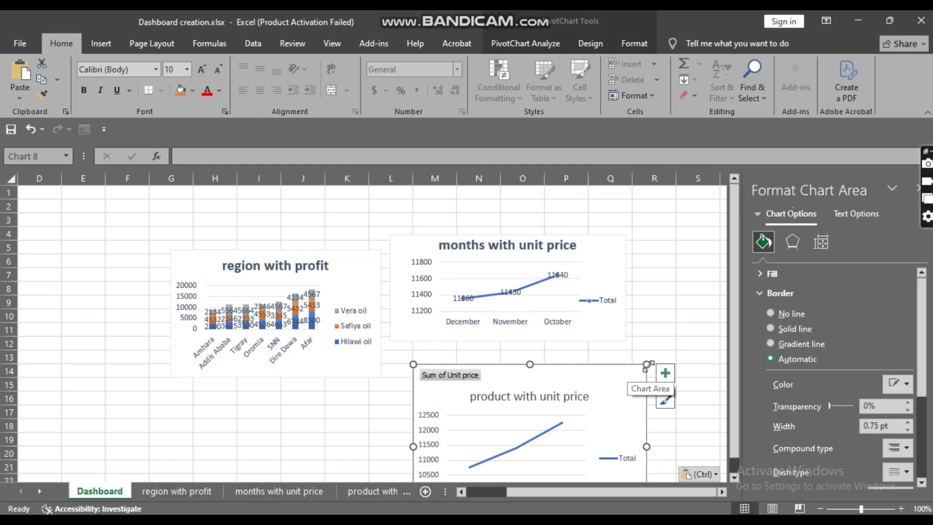
Shrink the "product with unit price" chart, place it directly below the months chart, and hide all its field buttons
{"action": "left_click_drag", "start_coordinate": [647, 364], "coordinate": [604, 405]}
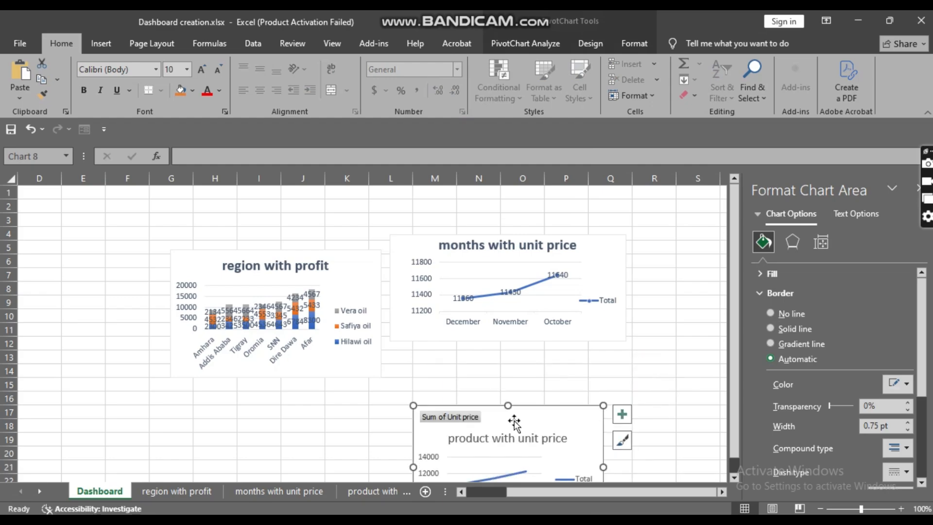
{"action": "mouse_move", "coordinate": [535, 418]}
{"action": "left_mouse_down"}
{"action": "mouse_move", "coordinate": [529, 334]}
{"action": "mouse_move", "coordinate": [523, 350]}
{"action": "left_mouse_up"}
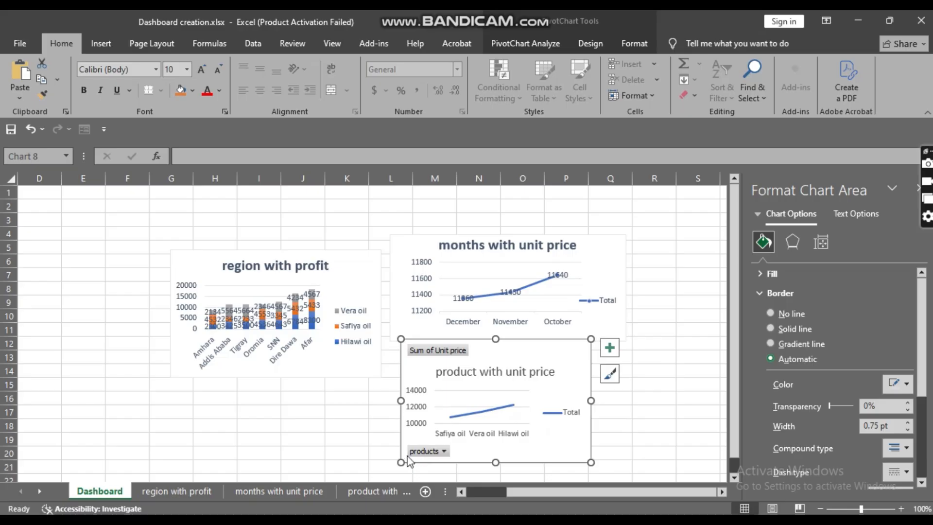
{"action": "right_click", "coordinate": [434, 456]}
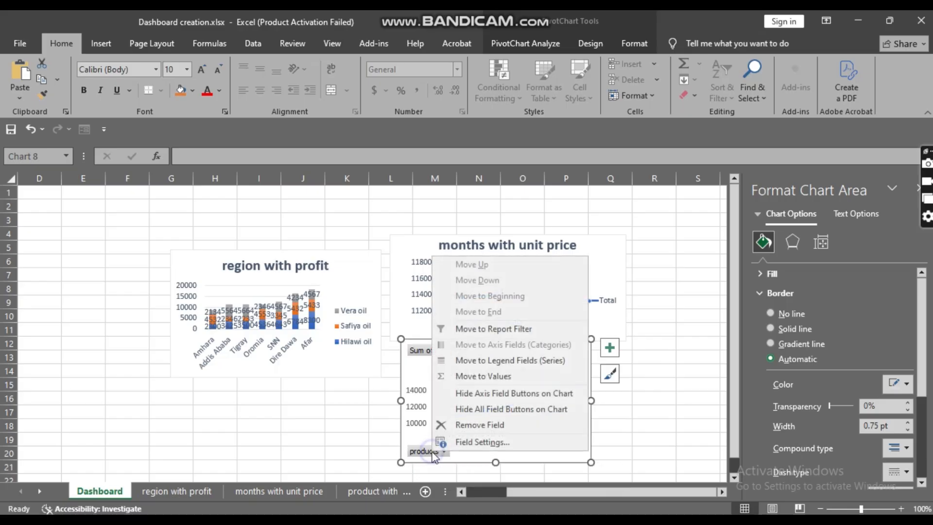
{"action": "left_click", "coordinate": [476, 410]}
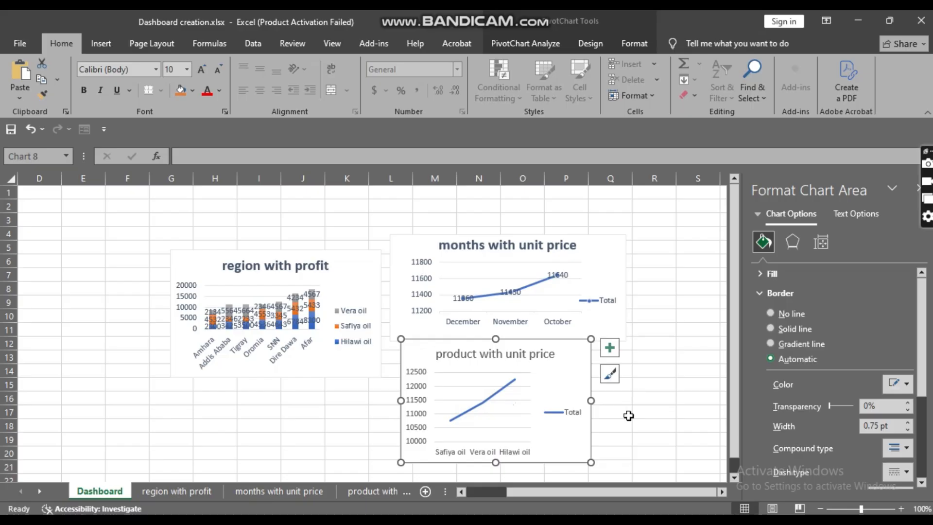
Enlarge the "region with profit" chart down to about row 19 and widen it to the left edge of column G
{"action": "left_click", "coordinate": [298, 366]}
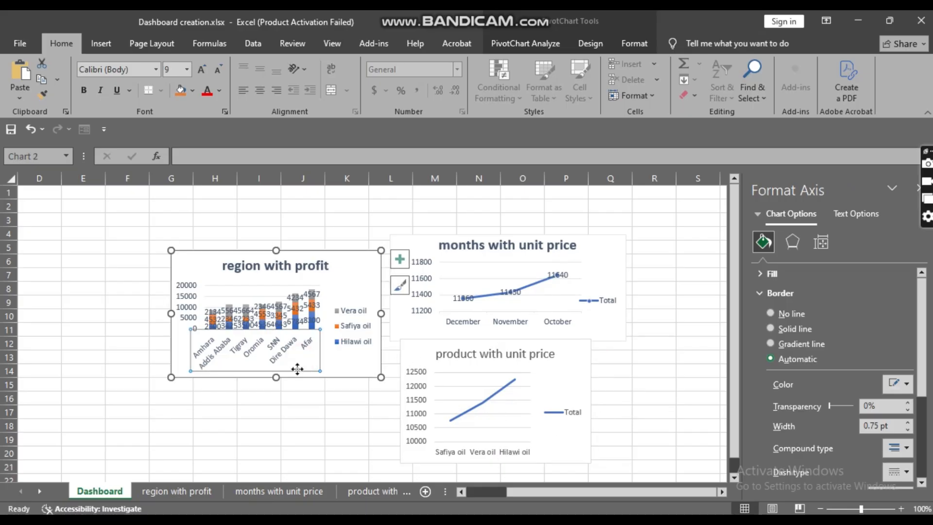
{"action": "left_click_drag", "start_coordinate": [277, 381], "coordinate": [276, 448]}
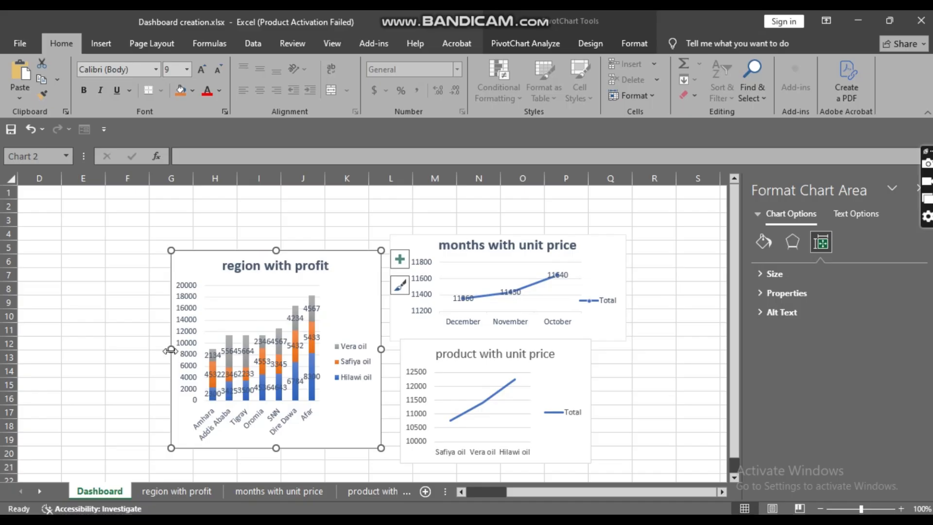
{"action": "left_click_drag", "start_coordinate": [170, 351], "coordinate": [153, 349]}
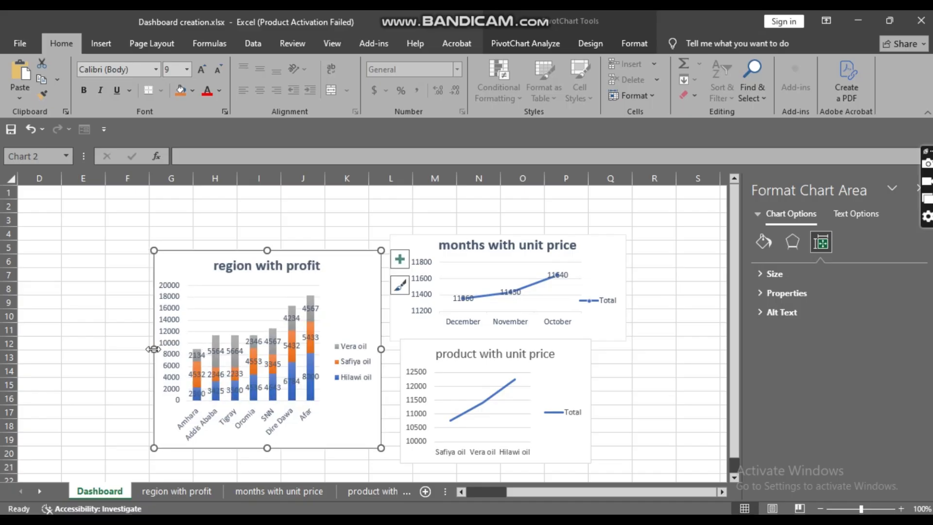
{"action": "left_click", "coordinate": [316, 232]}
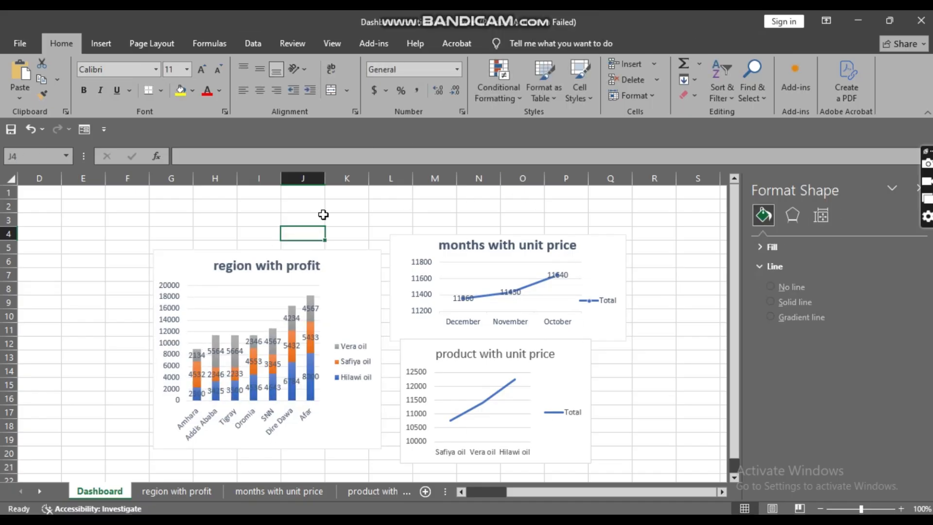
{"action": "left_click", "coordinate": [405, 224]}
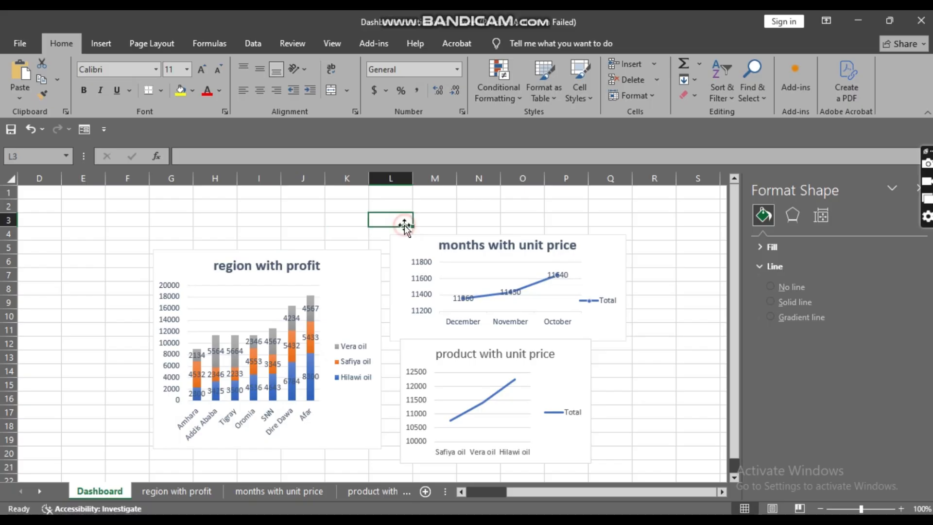
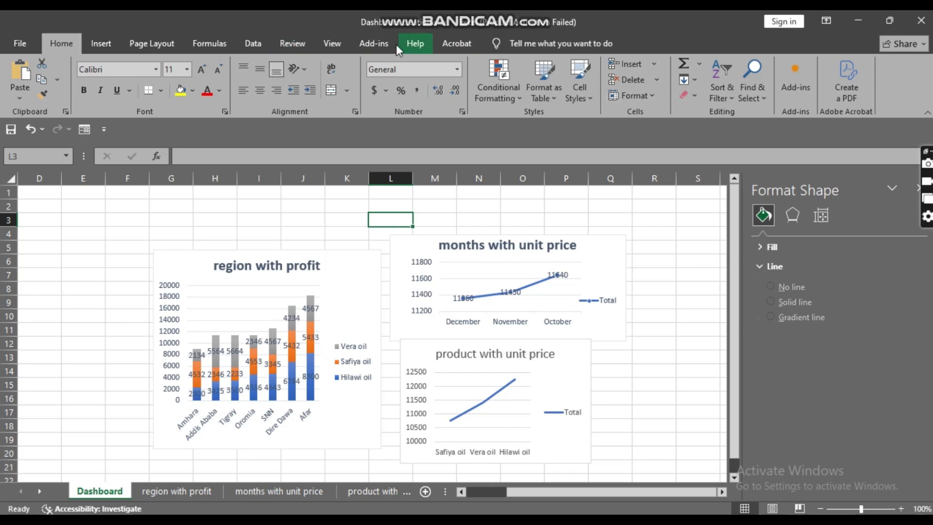
Insert slicers for products and Region from the "region with profit" PivotChart
{"action": "left_click", "coordinate": [341, 295]}
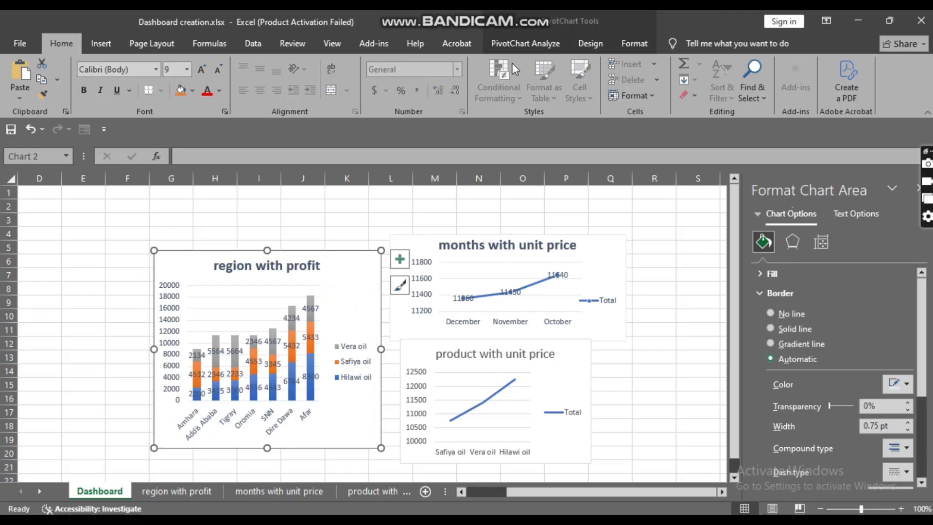
{"action": "left_click", "coordinate": [531, 43]}
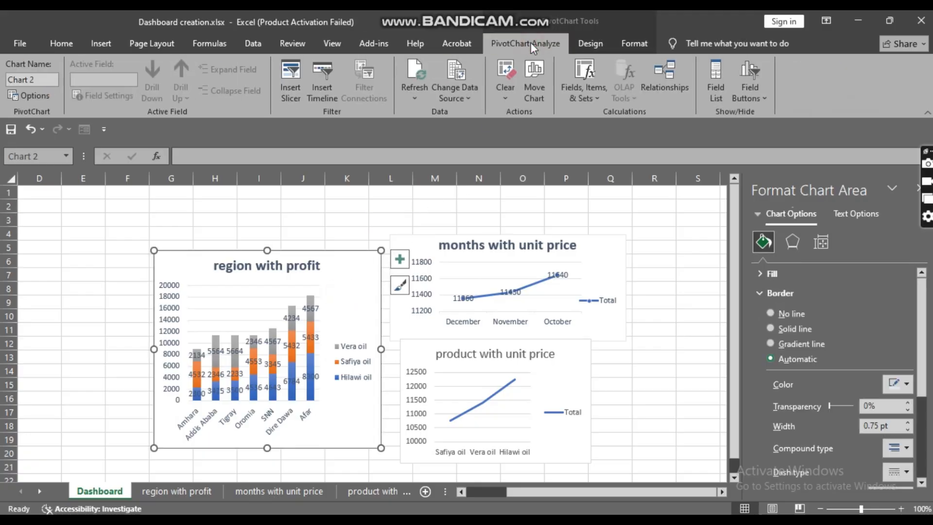
{"action": "left_click", "coordinate": [288, 101]}
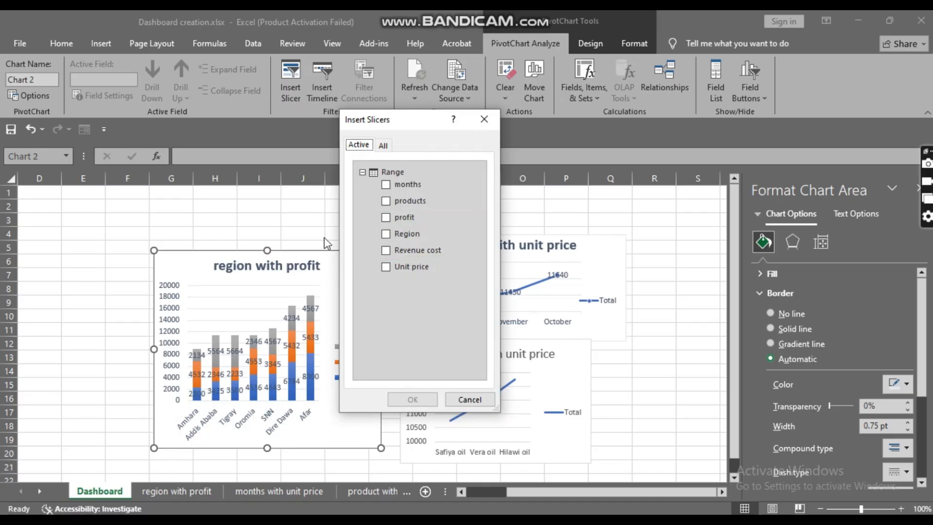
{"action": "left_click", "coordinate": [386, 200]}
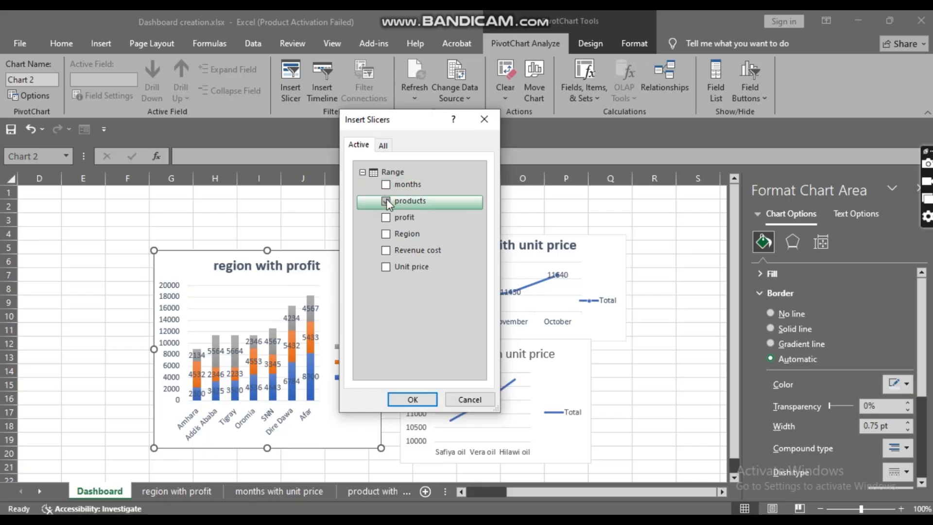
{"action": "left_click", "coordinate": [386, 235]}
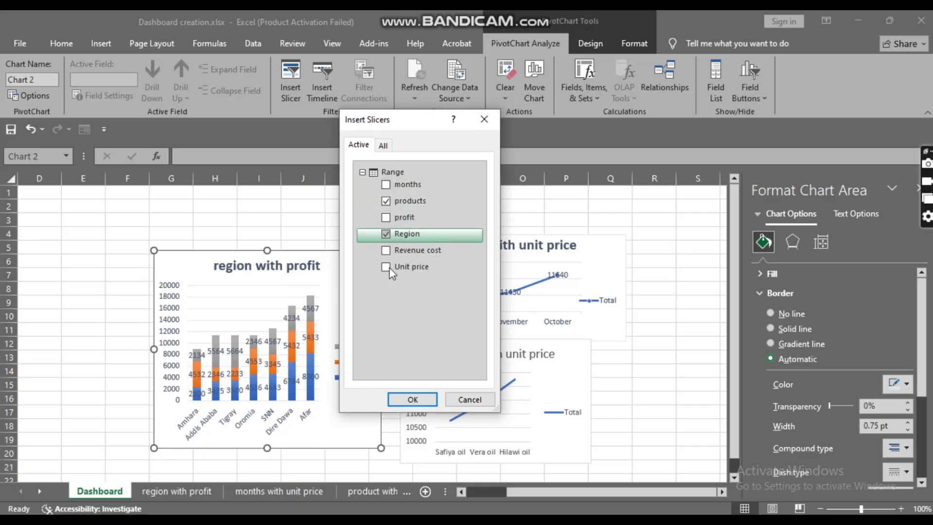
{"action": "left_click", "coordinate": [413, 400]}
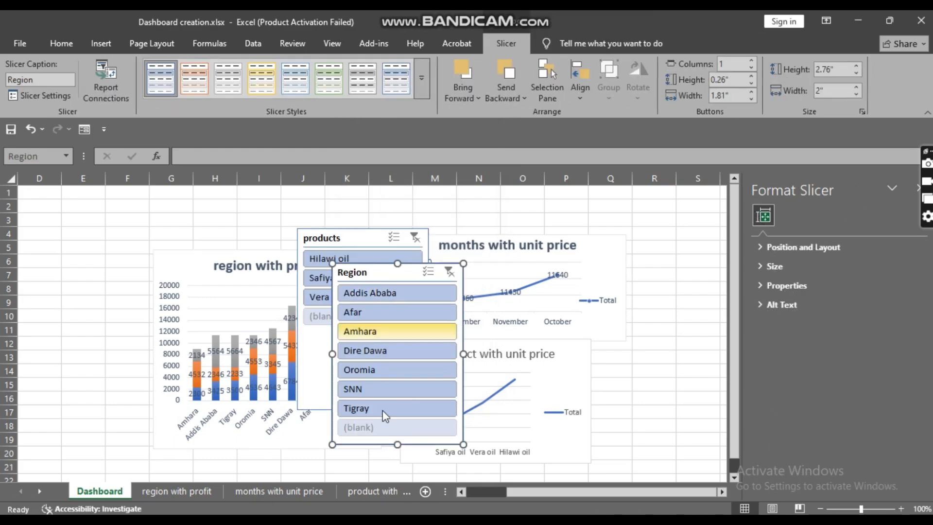
Turn off the header display of the Region slicer in its slicer settings
{"action": "right_click", "coordinate": [362, 273]}
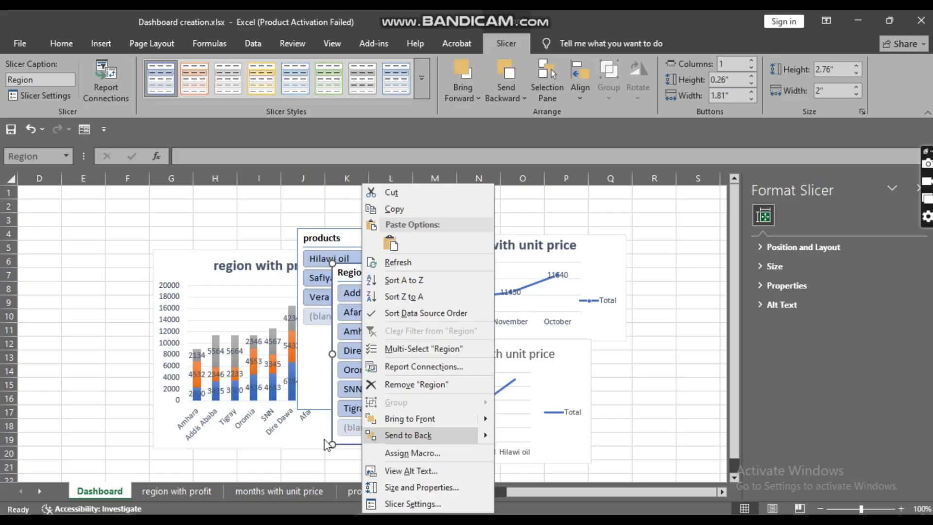
{"action": "key", "text": "Escape"}
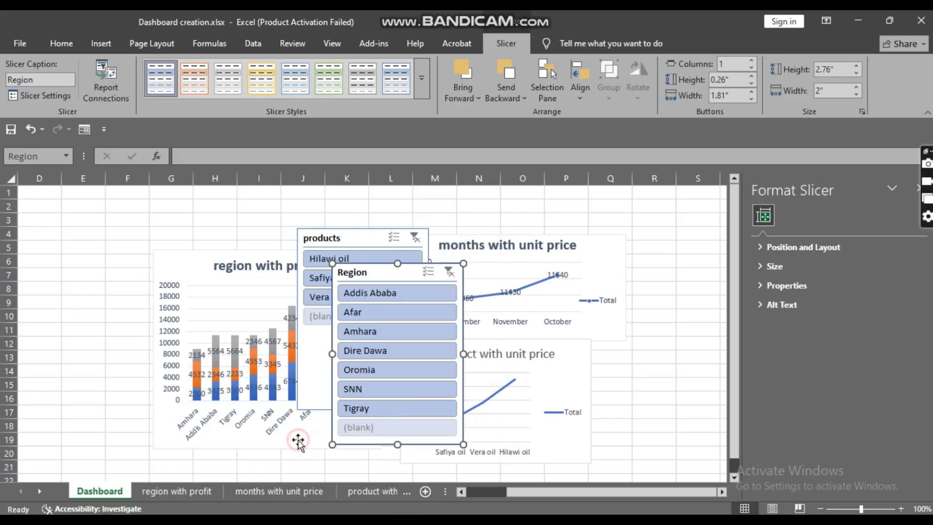
{"action": "right_click", "coordinate": [389, 273]}
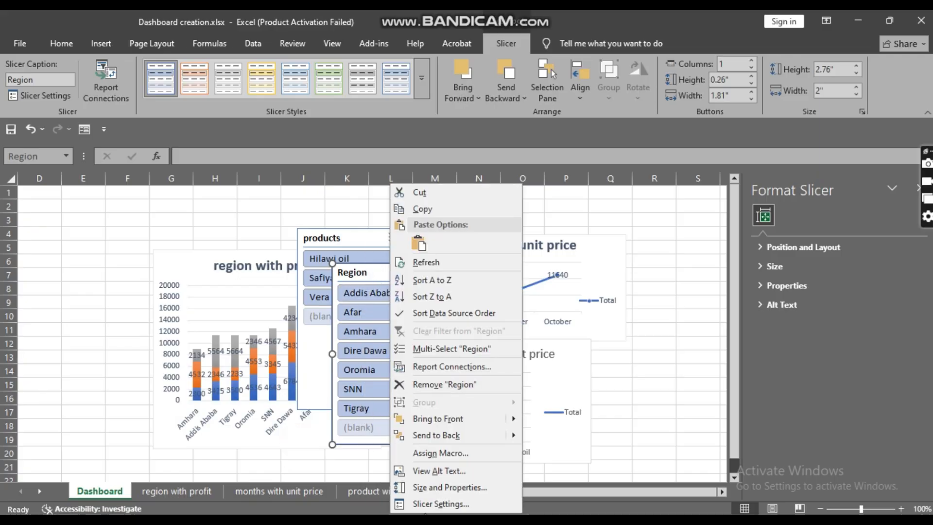
{"action": "left_click", "coordinate": [428, 505]}
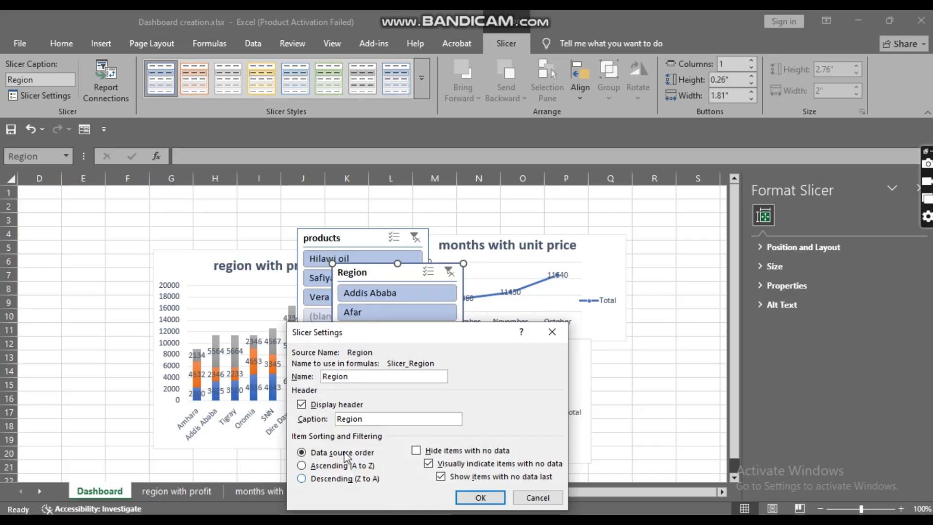
{"action": "left_click", "coordinate": [302, 405]}
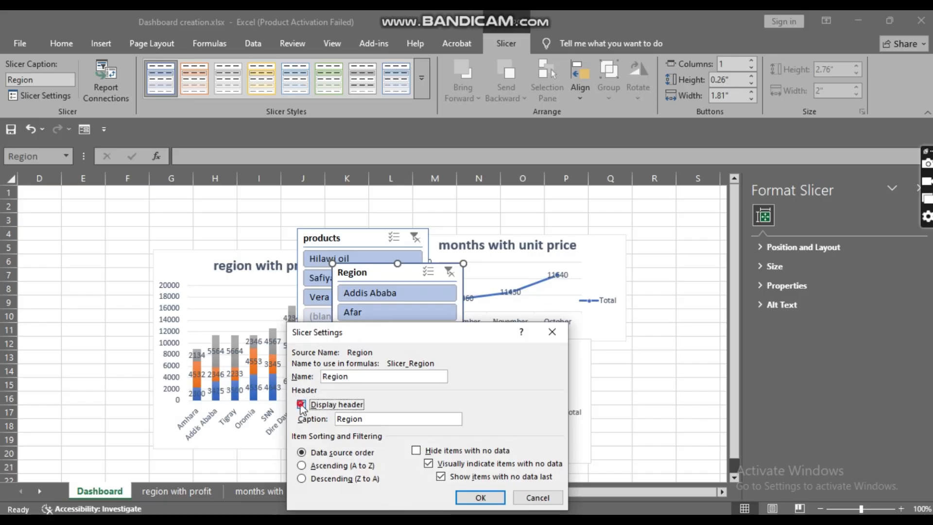
{"action": "left_click", "coordinate": [483, 505]}
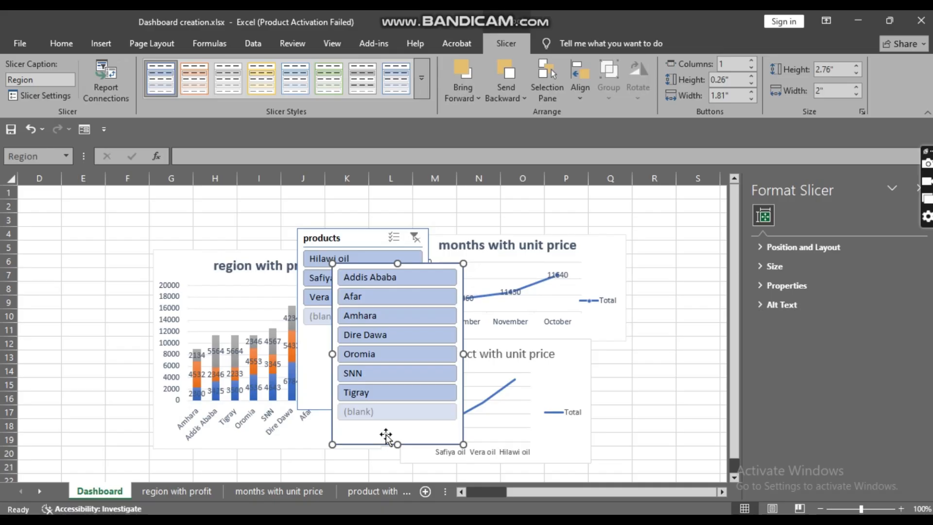
Shrink the Region slicer to about 2.07" high and 1.9" wide and place it beside the "region with profit" chart, spanning about rows 11 to 20
{"action": "left_click_drag", "start_coordinate": [385, 432], "coordinate": [76, 431]}
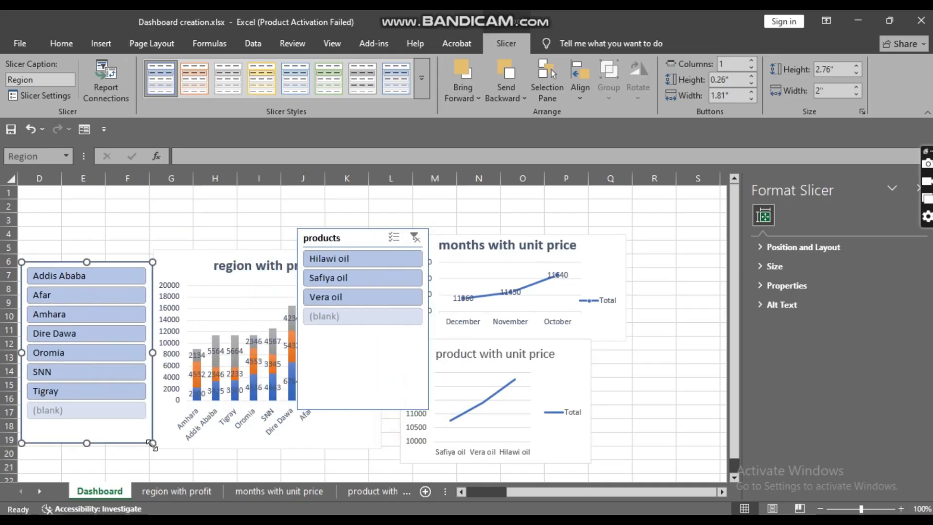
{"action": "left_click_drag", "start_coordinate": [152, 444], "coordinate": [146, 397]}
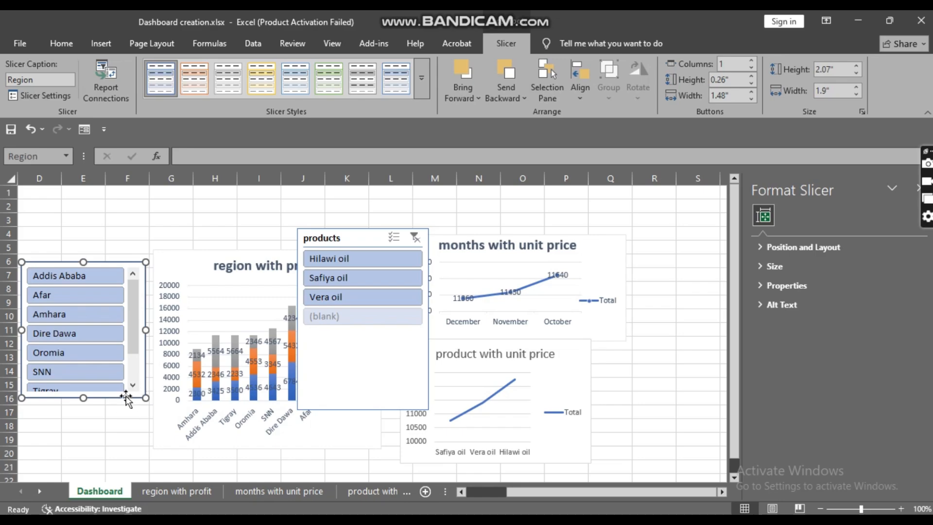
{"action": "left_click_drag", "start_coordinate": [128, 395], "coordinate": [130, 459]}
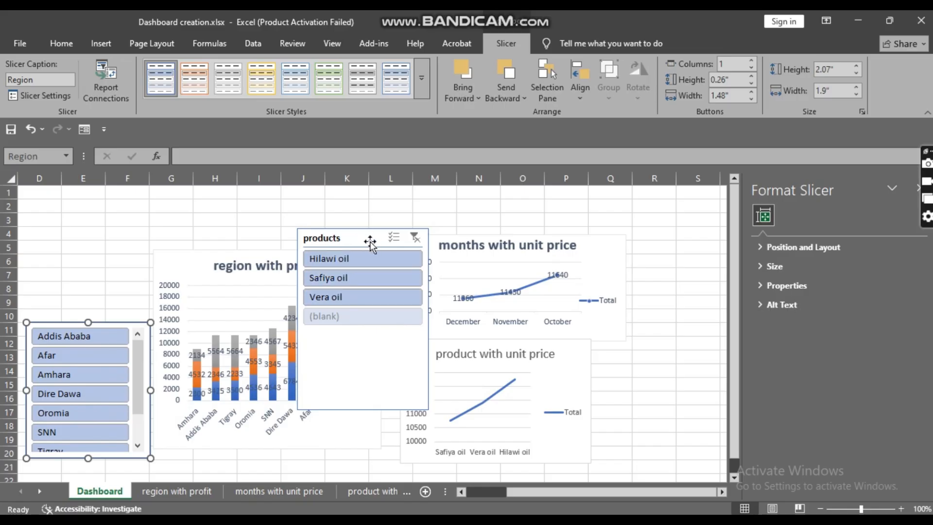
Hide the products slicer's header and fit the slicer, about 1.32" high, directly above the Region slicer
{"action": "right_click", "coordinate": [371, 245]}
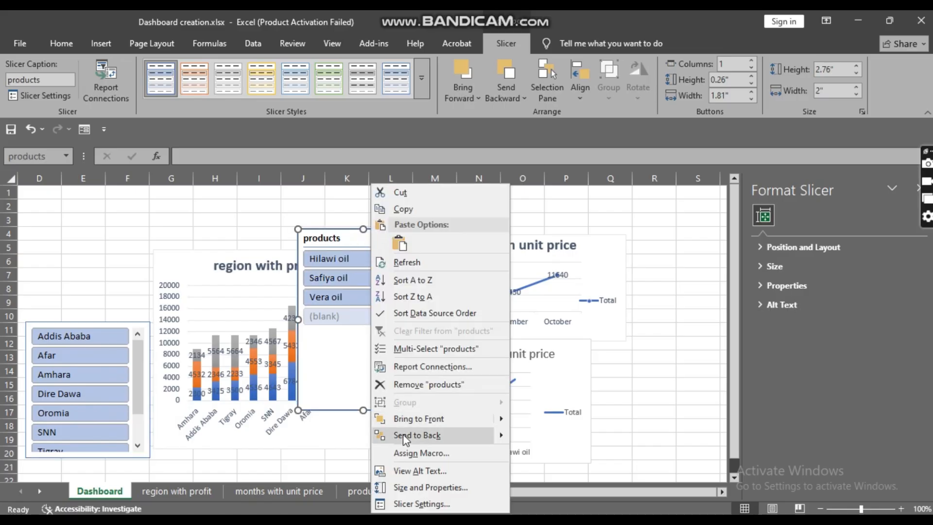
{"action": "left_click", "coordinate": [409, 508]}
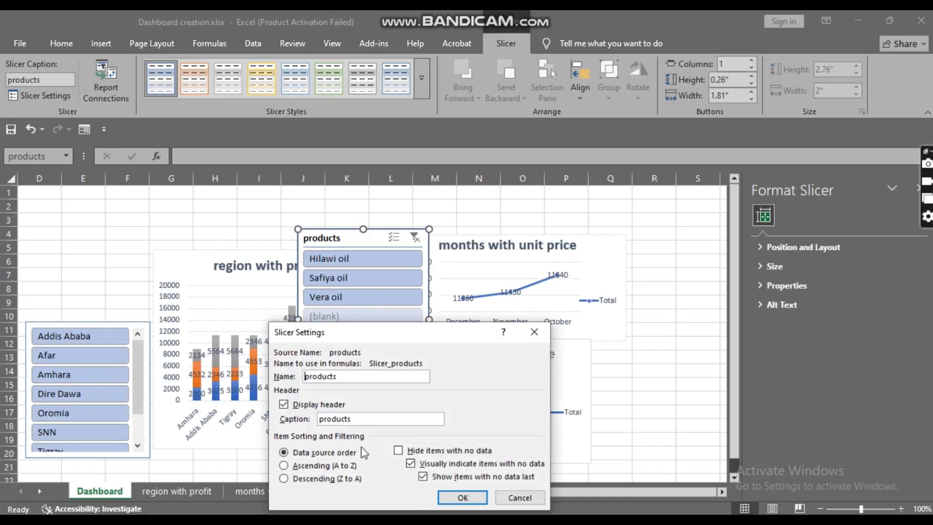
{"action": "left_click", "coordinate": [294, 406]}
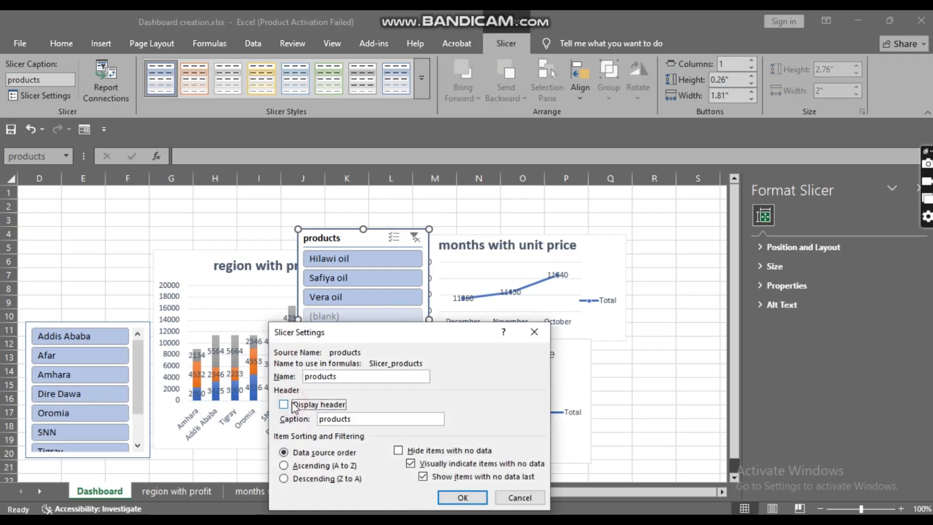
{"action": "left_click", "coordinate": [463, 499]}
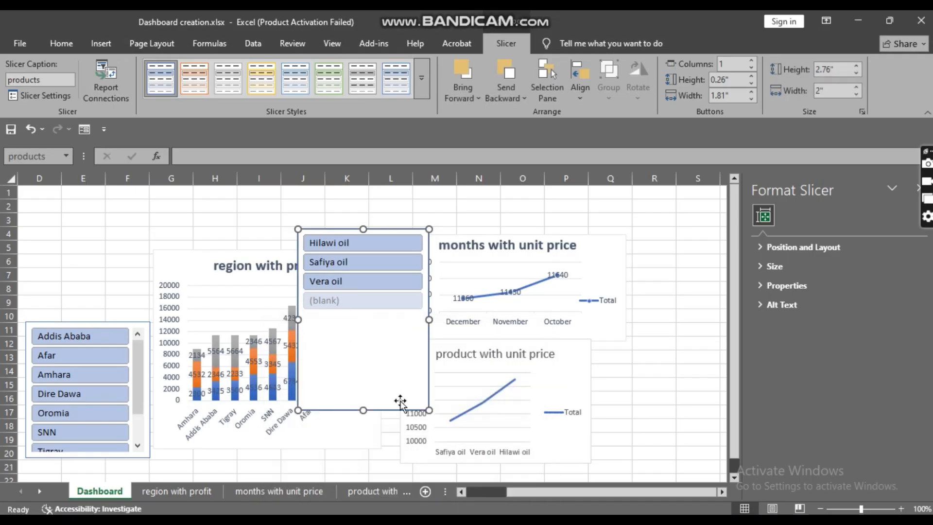
{"action": "left_click_drag", "start_coordinate": [346, 347], "coordinate": [358, 363]}
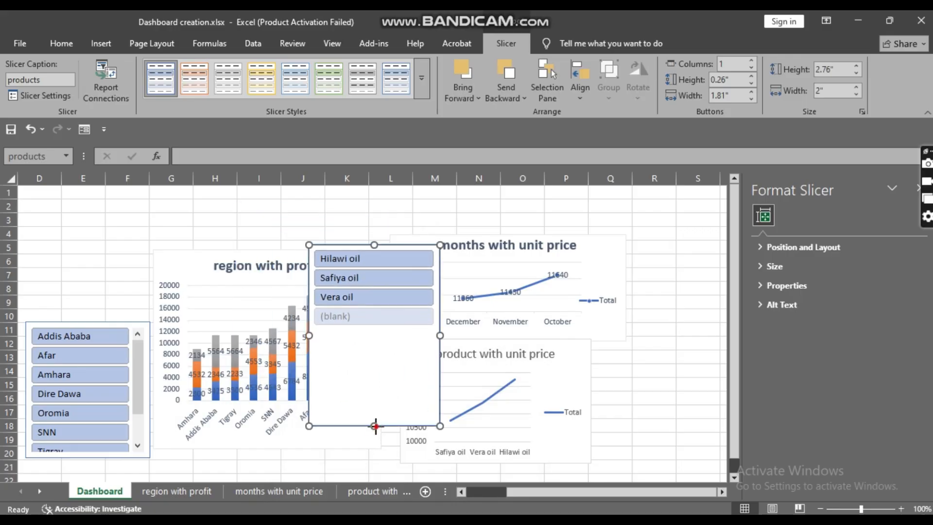
{"action": "left_click_drag", "start_coordinate": [375, 427], "coordinate": [124, 234]}
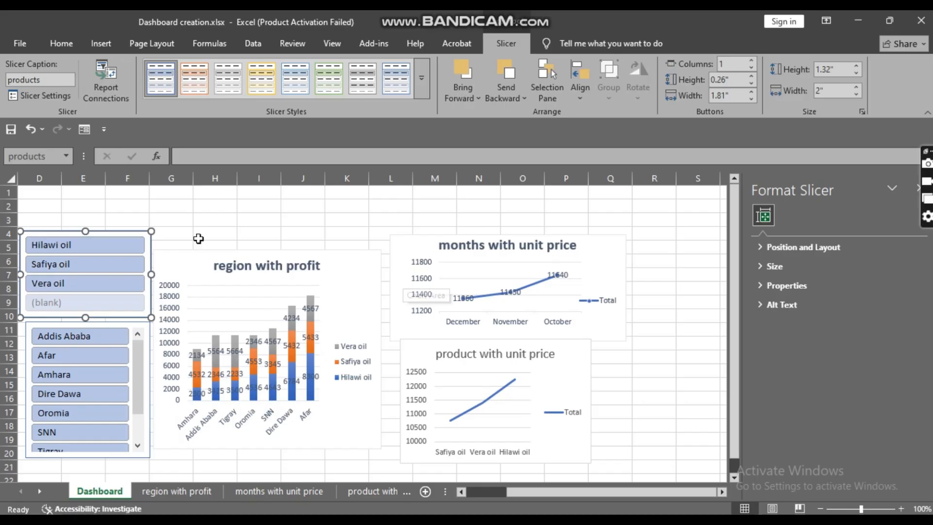
Insert a slicer for months from the "months with unit price" PivotChart
{"action": "left_click", "coordinate": [468, 281]}
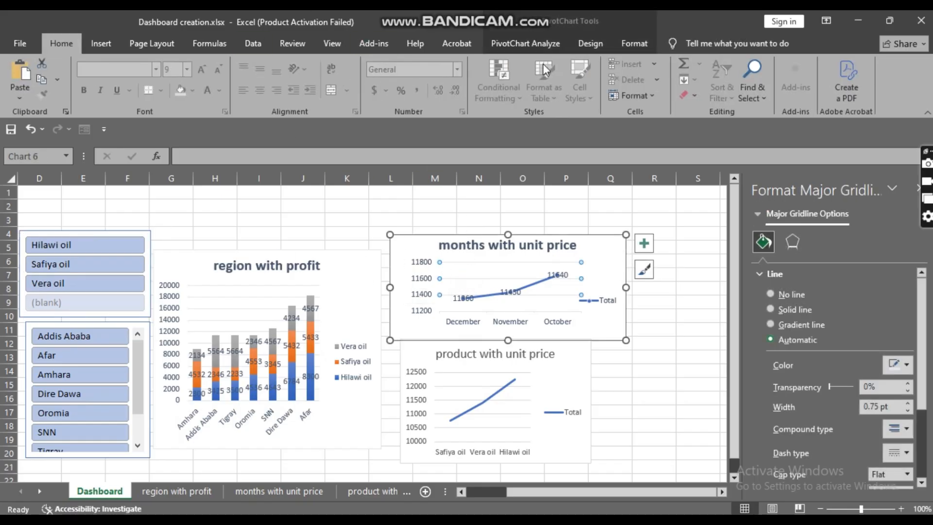
{"action": "left_click", "coordinate": [530, 44]}
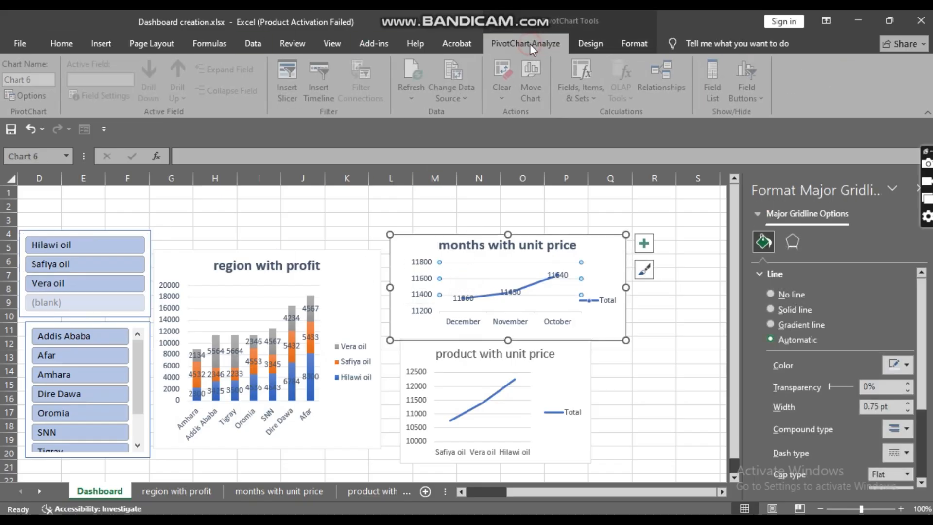
{"action": "left_click", "coordinate": [290, 95]}
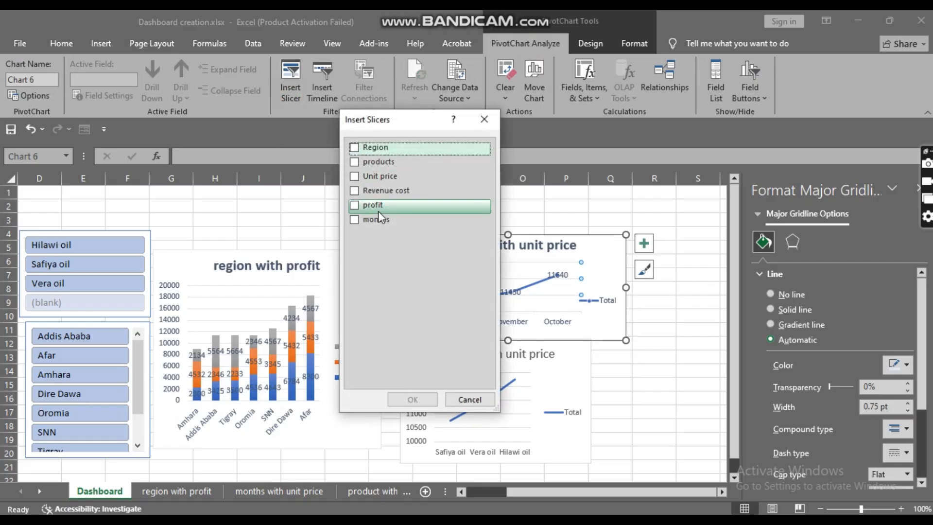
{"action": "left_click", "coordinate": [376, 219]}
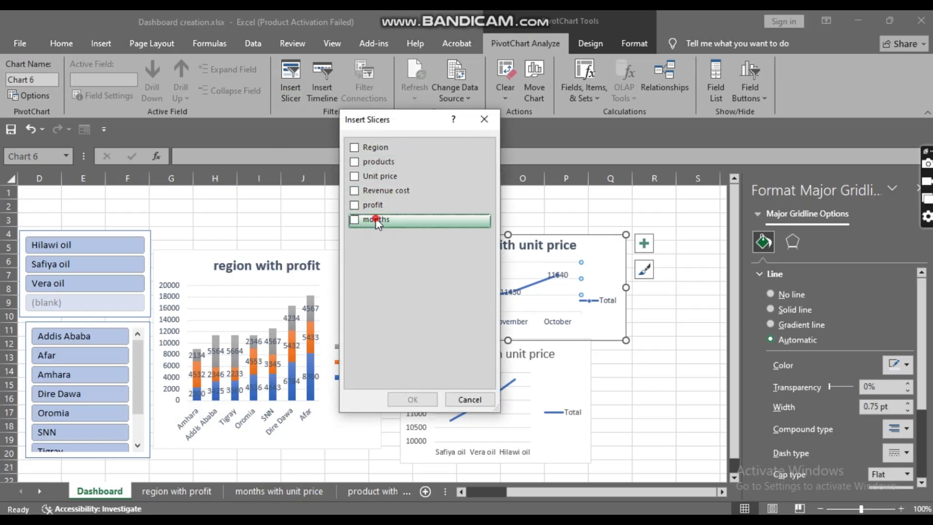
{"action": "left_click", "coordinate": [355, 217]}
{"action": "left_click", "coordinate": [413, 400]}
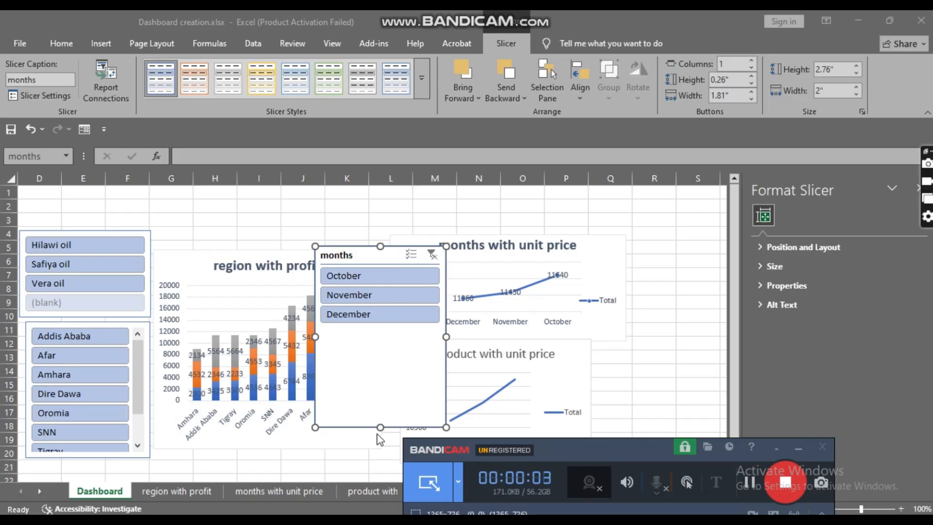
{"action": "left_click", "coordinate": [798, 448]}
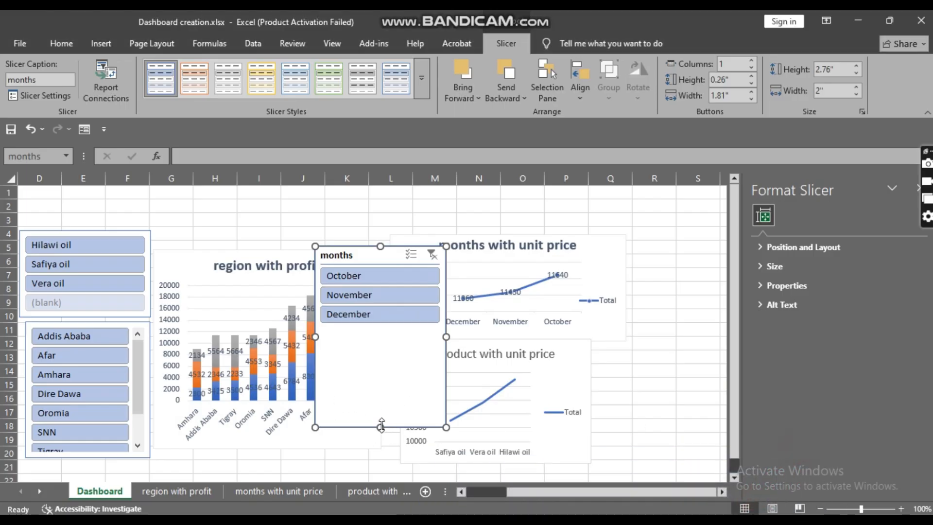
Hide the months slicer's header and place the slicer, about 1.23" high, at the top of columns D to F
{"action": "left_click_drag", "start_coordinate": [381, 428], "coordinate": [381, 327]}
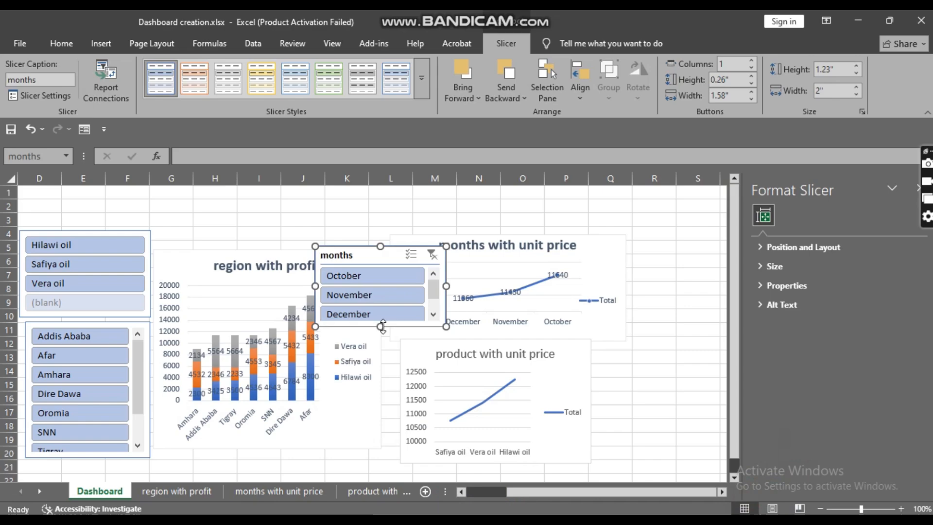
{"action": "right_click", "coordinate": [360, 258]}
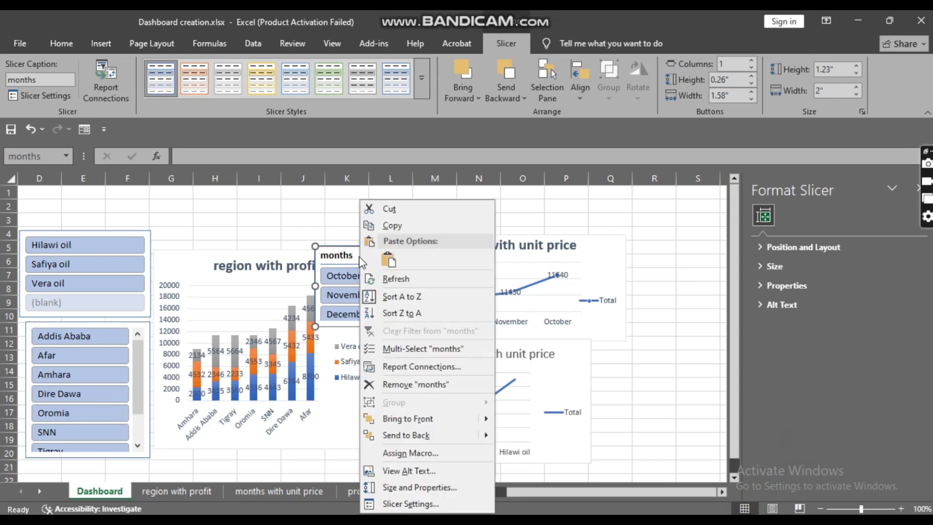
{"action": "left_click", "coordinate": [399, 504]}
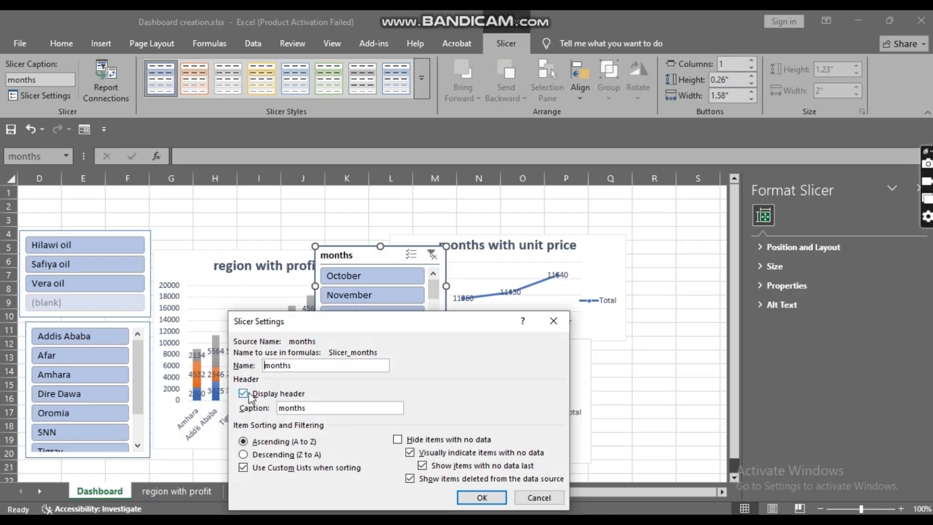
{"action": "left_click", "coordinate": [481, 497]}
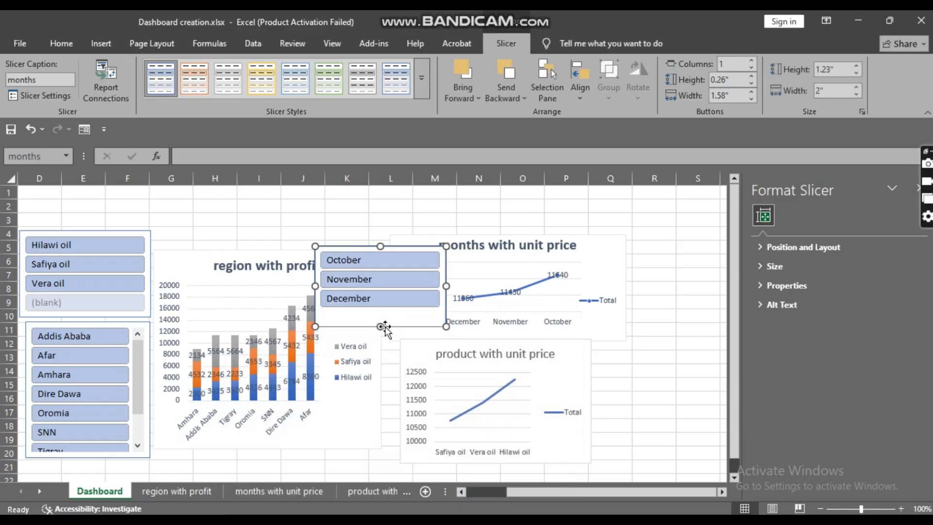
{"action": "left_click_drag", "start_coordinate": [387, 319], "coordinate": [305, 270]}
{"action": "left_click_drag", "start_coordinate": [113, 240], "coordinate": [97, 239]}
Try filtering the "region with profit" chart by Afar and Oromia with the Region slicer, and undo the filters
{"action": "left_click", "coordinate": [98, 360]}
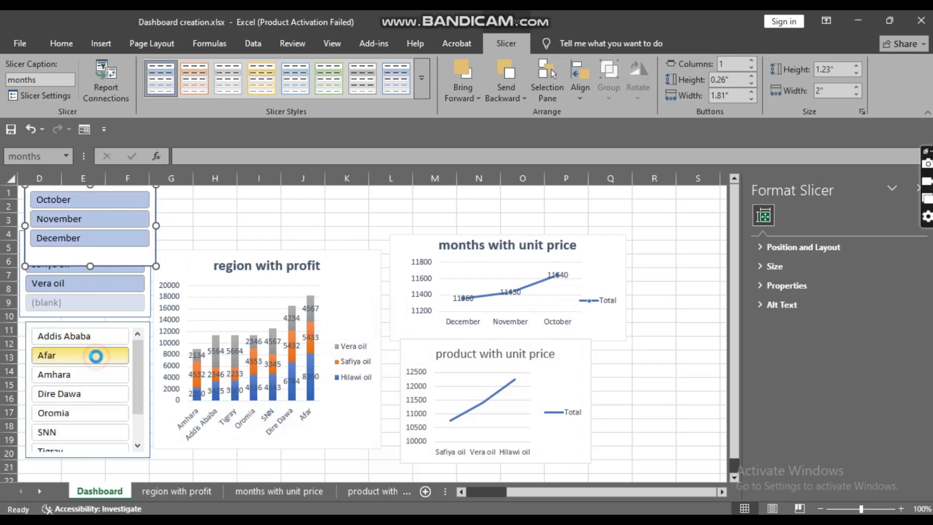
{"action": "left_click", "coordinate": [169, 464]}
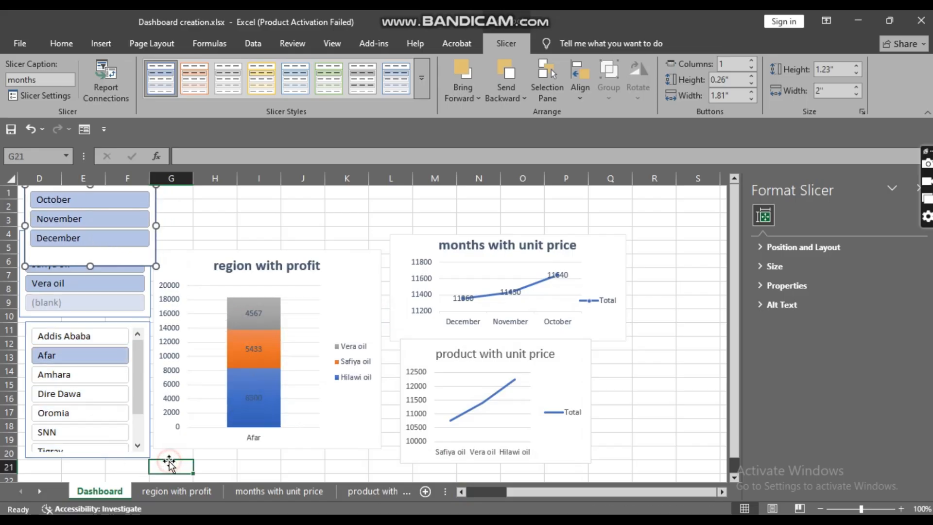
{"action": "left_click", "coordinate": [115, 417]}
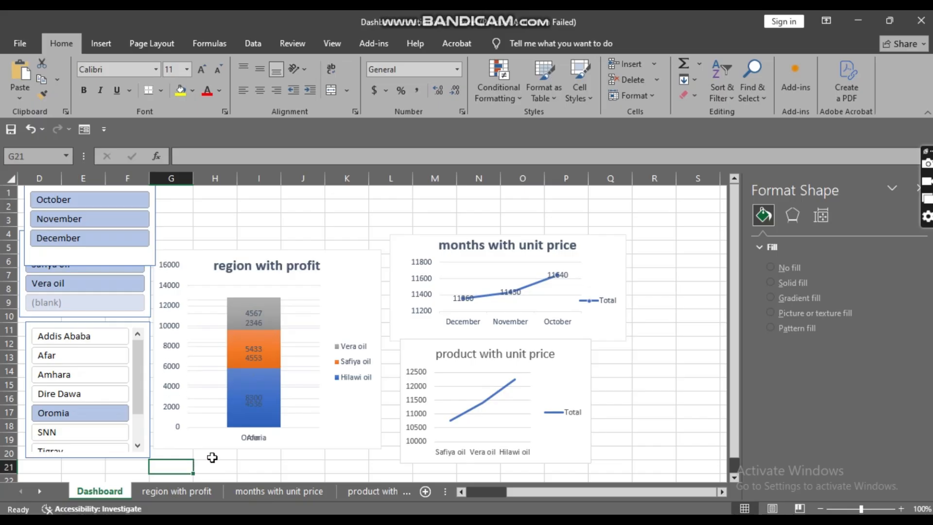
{"action": "left_click", "coordinate": [225, 465]}
{"action": "left_click", "coordinate": [96, 360]}
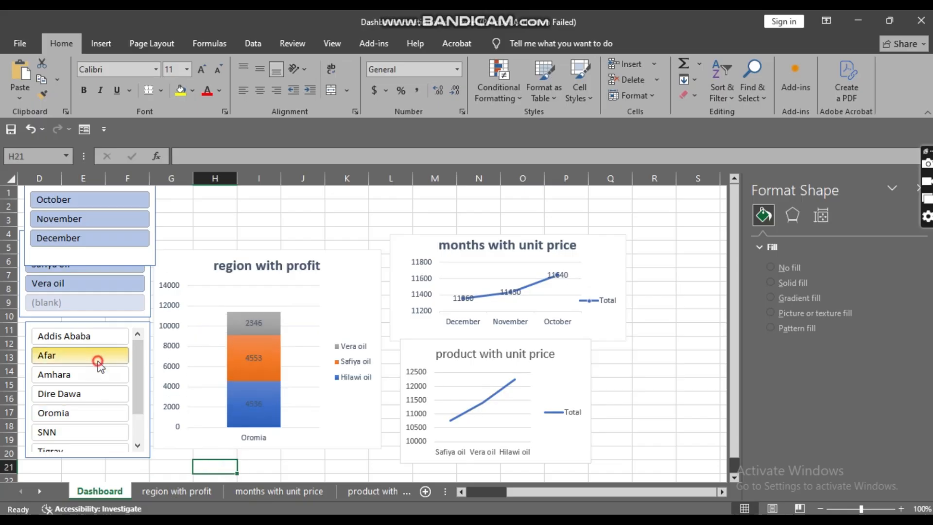
{"action": "left_click", "coordinate": [30, 129]}
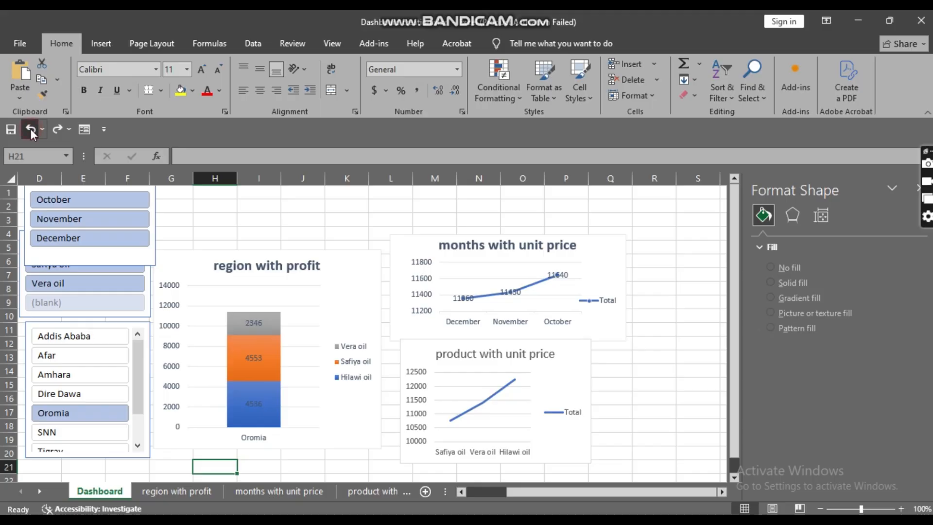
{"action": "left_click", "coordinate": [31, 129]}
{"action": "left_click", "coordinate": [31, 129]}
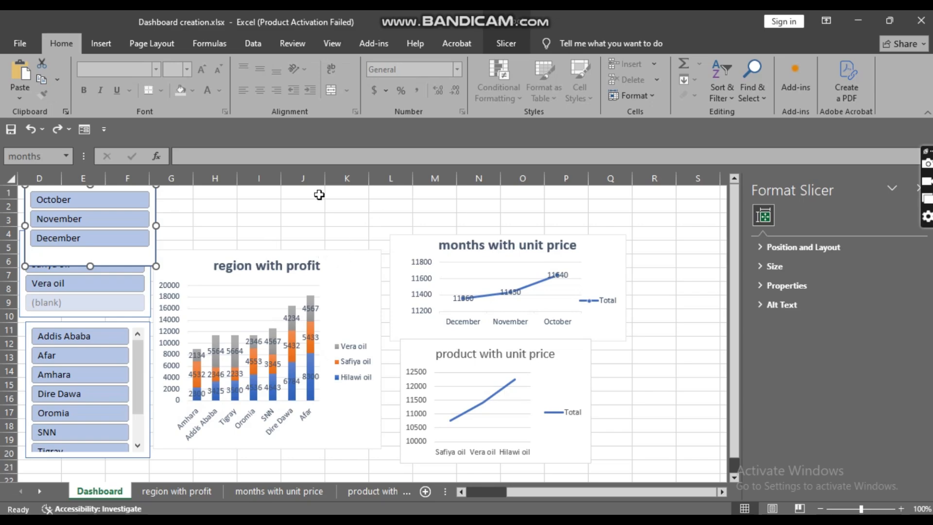
Filter the Region slicer by Afar, Amhara and finally Oromia, and filter the months slicer by October
{"action": "left_click", "coordinate": [82, 360]}
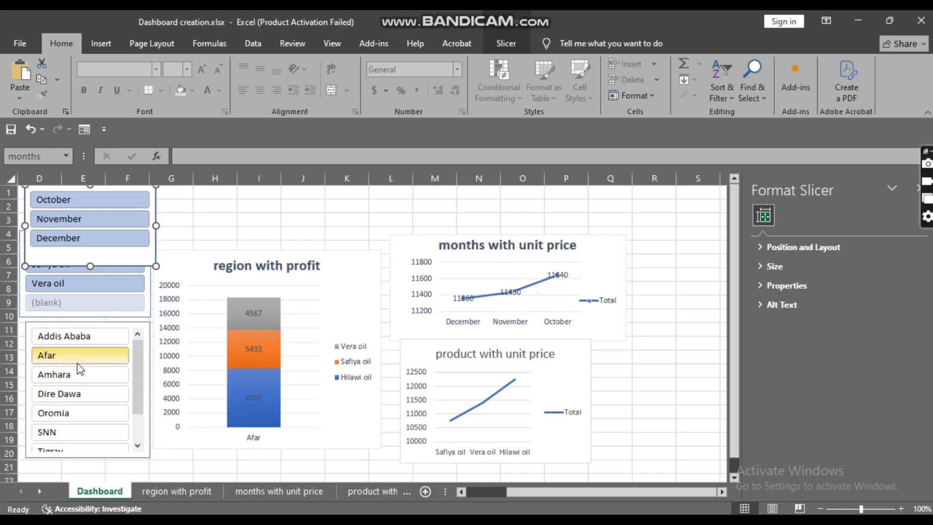
{"action": "left_click", "coordinate": [78, 376]}
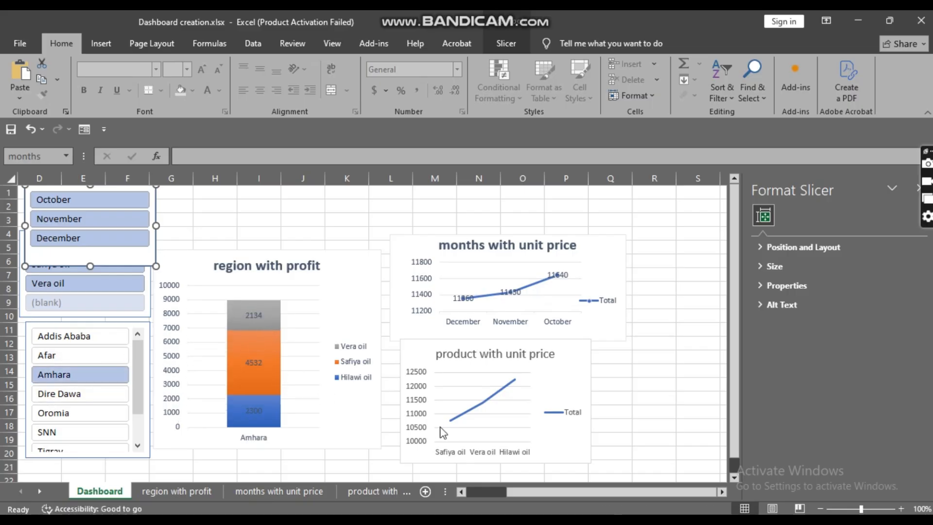
{"action": "left_click", "coordinate": [72, 413]}
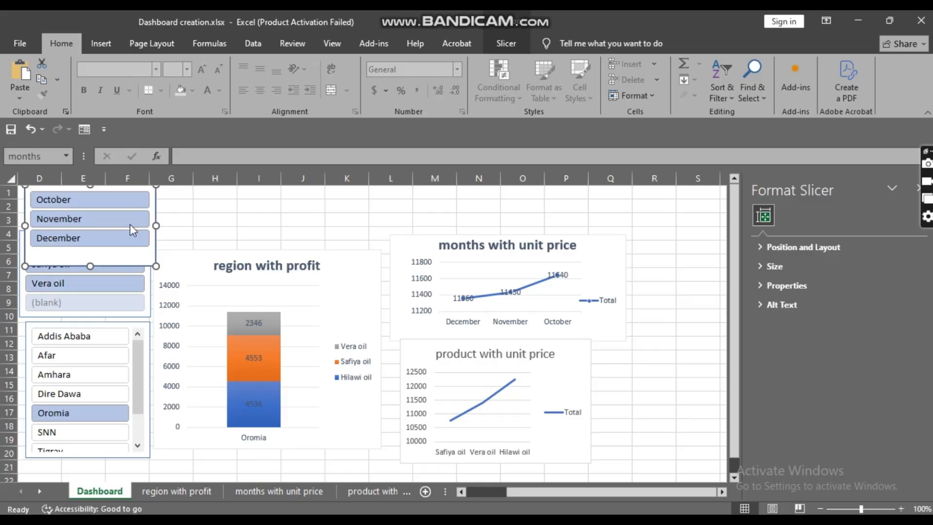
{"action": "left_click", "coordinate": [92, 200]}
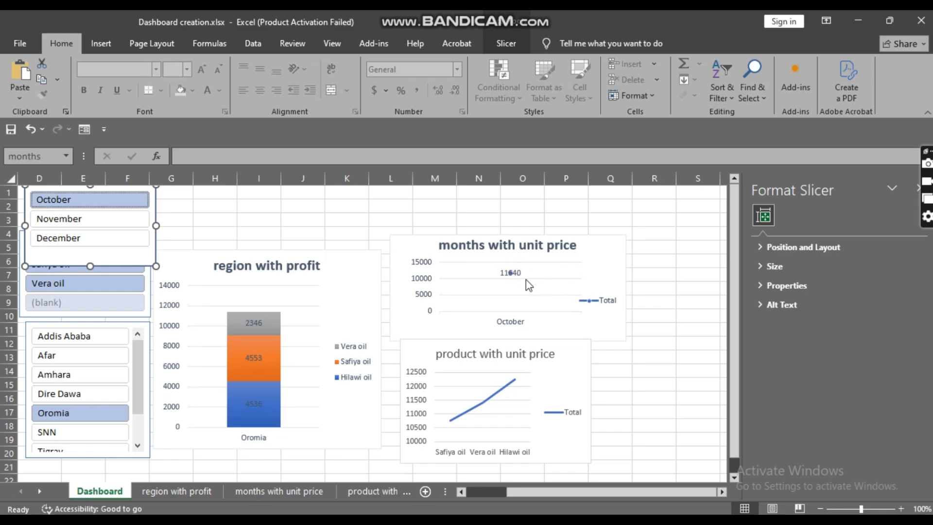
Filter the months slicer by November and finally December, and the Region slicer by Afar and finally Addis Ababa through SNN
{"action": "left_click", "coordinate": [130, 221]}
{"action": "left_click", "coordinate": [130, 245]}
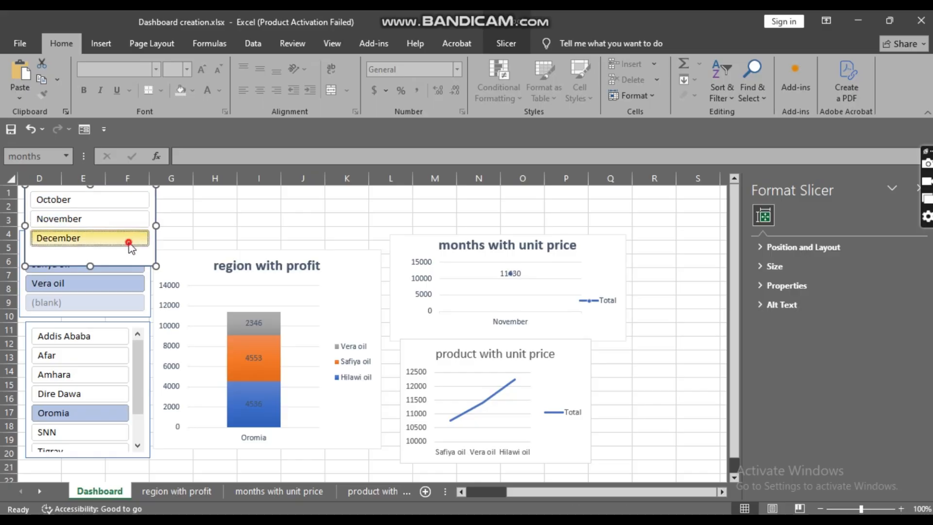
{"action": "left_click", "coordinate": [78, 355]}
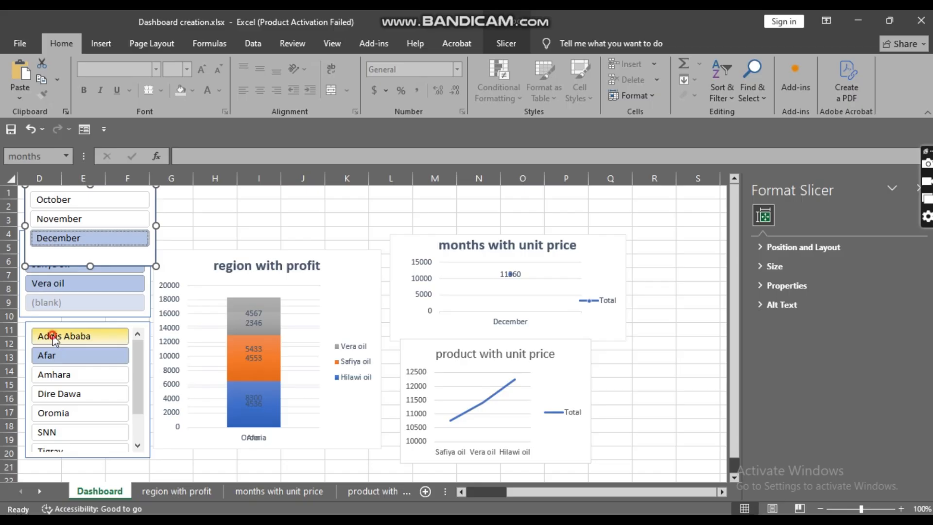
{"action": "left_click_drag", "start_coordinate": [53, 336], "coordinate": [79, 436]}
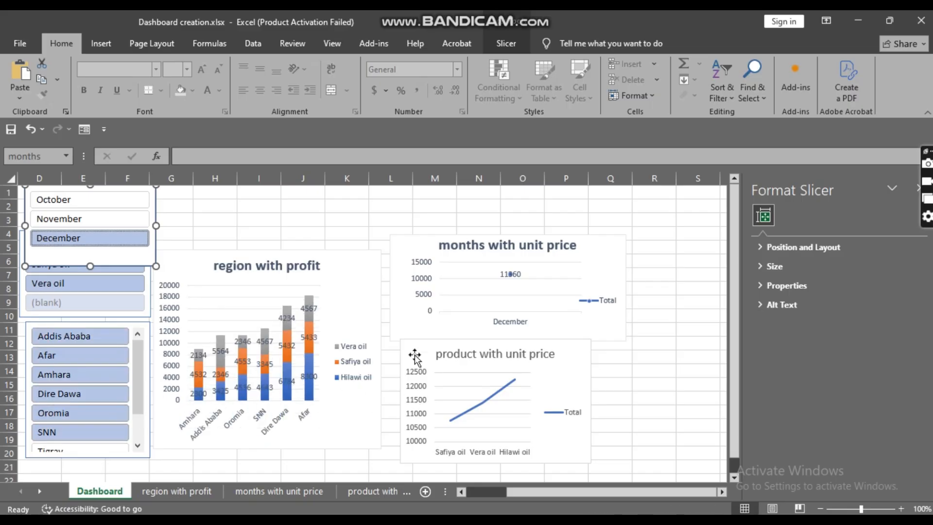
Filter the months slicer by November and December, and the products slicer by Safiya oil and Vera oil
{"action": "left_click", "coordinate": [484, 287]}
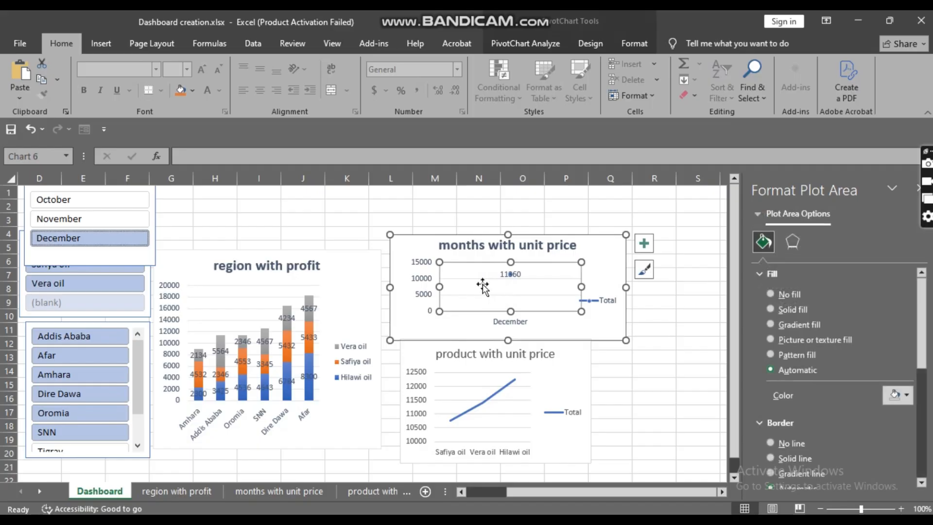
{"action": "left_click", "coordinate": [43, 223]}
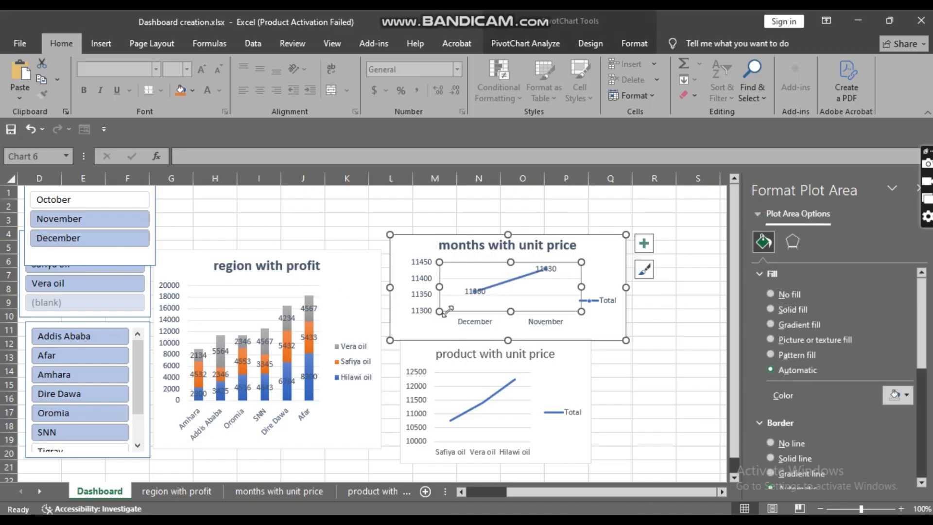
{"action": "left_click", "coordinate": [39, 270]}
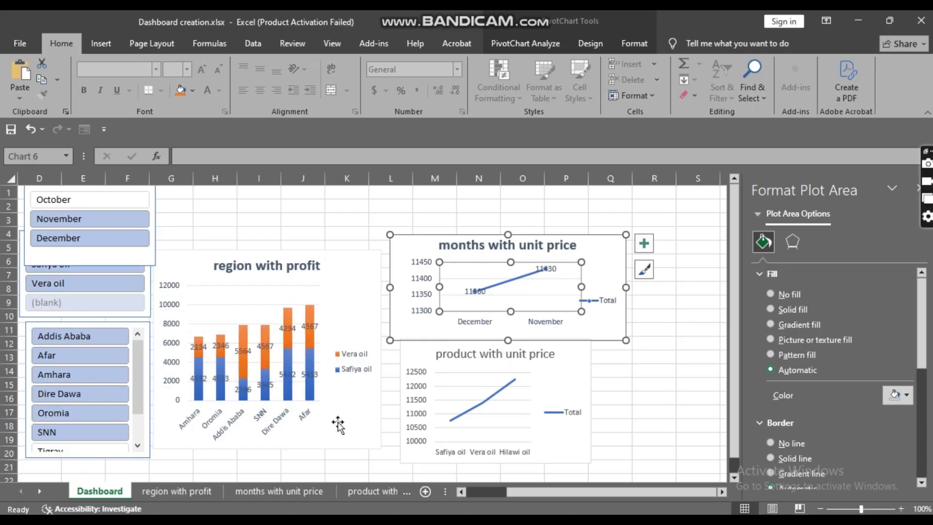
{"action": "left_click", "coordinate": [340, 439]}
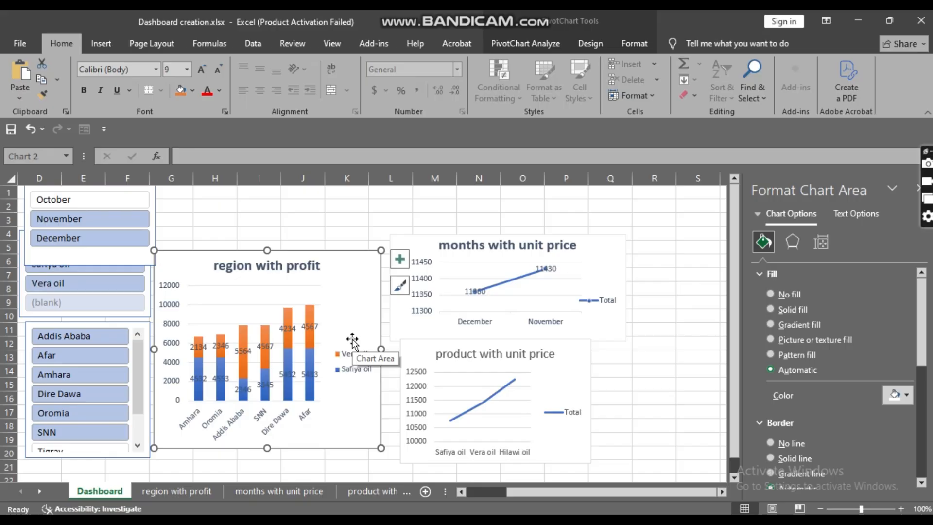
Try the Ion Boardroom and Berlin themes on the workbook
{"action": "left_click", "coordinate": [296, 215]}
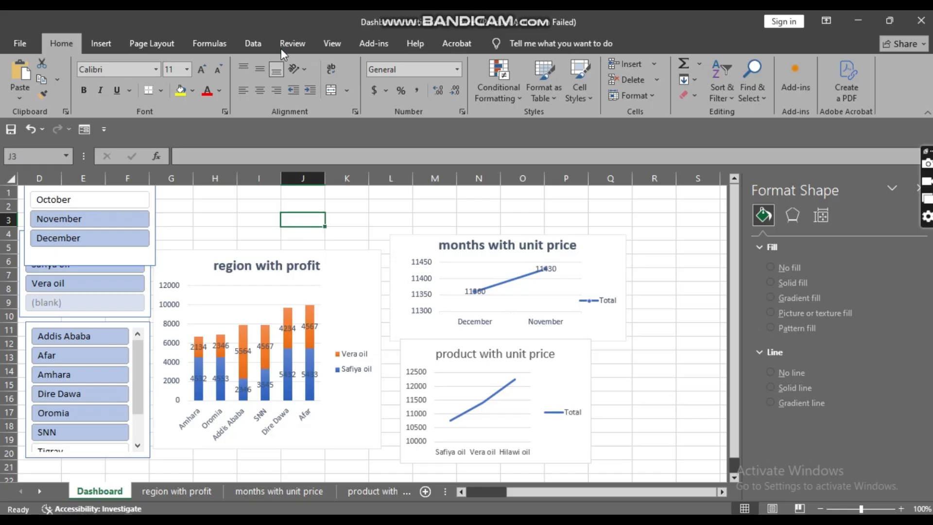
{"action": "left_click", "coordinate": [167, 43]}
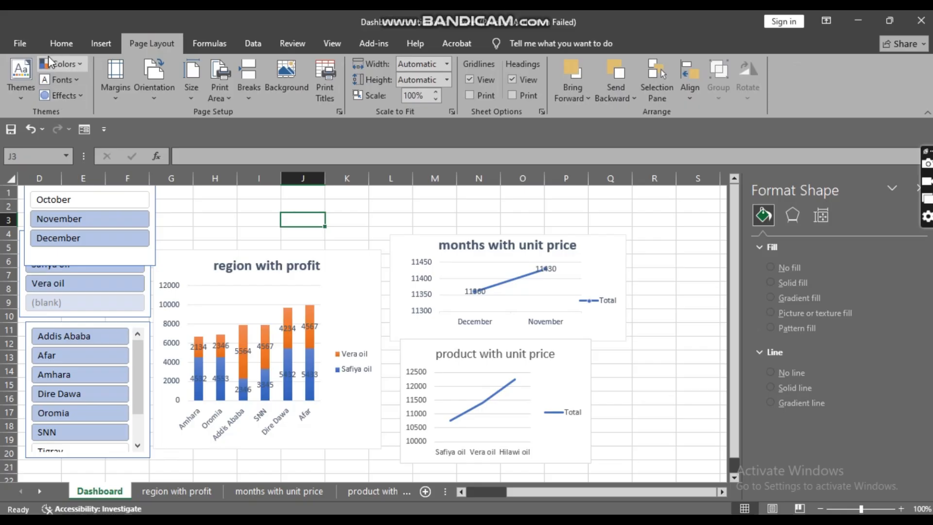
{"action": "left_click", "coordinate": [21, 73]}
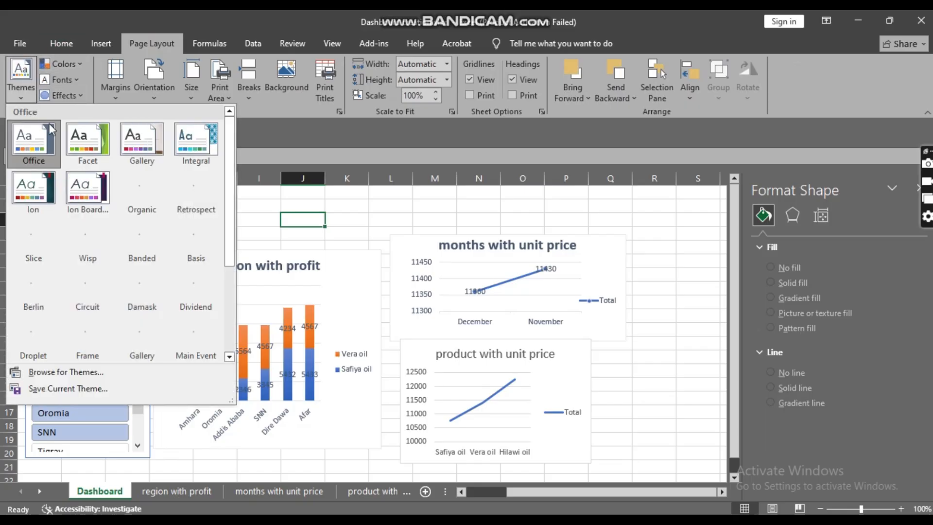
{"action": "left_click", "coordinate": [98, 181]}
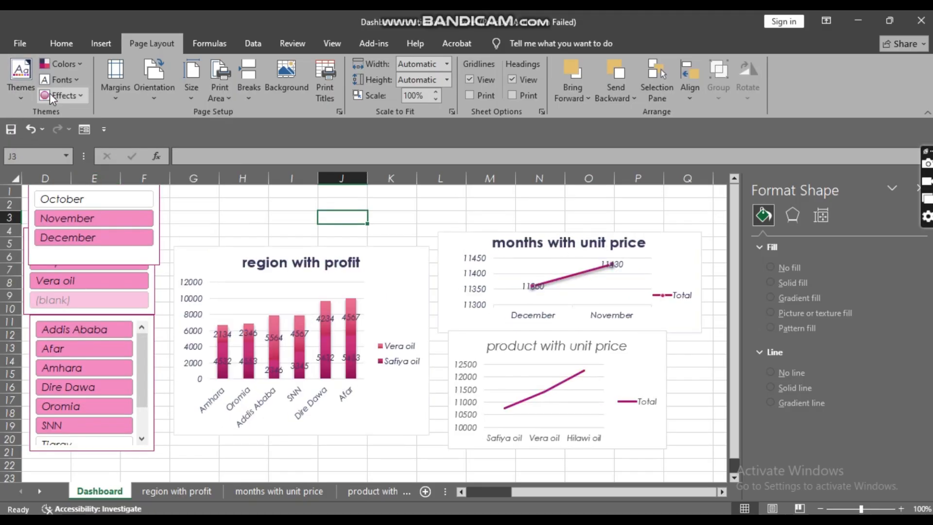
{"action": "left_click", "coordinate": [19, 71]}
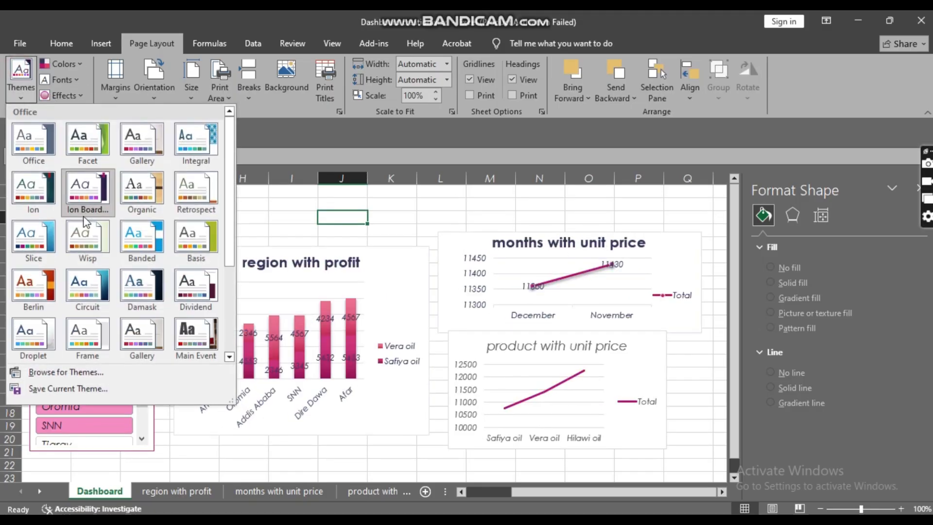
{"action": "left_click", "coordinate": [79, 194]}
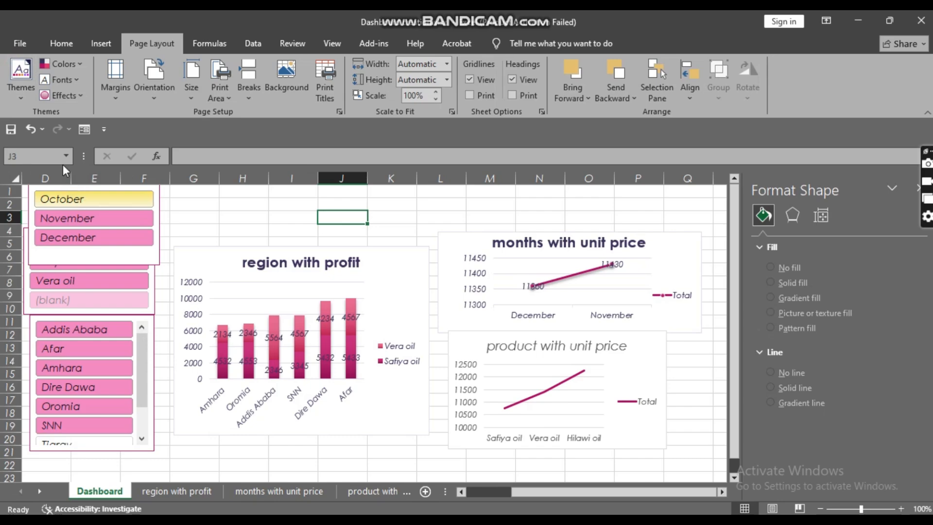
{"action": "left_click", "coordinate": [20, 77]}
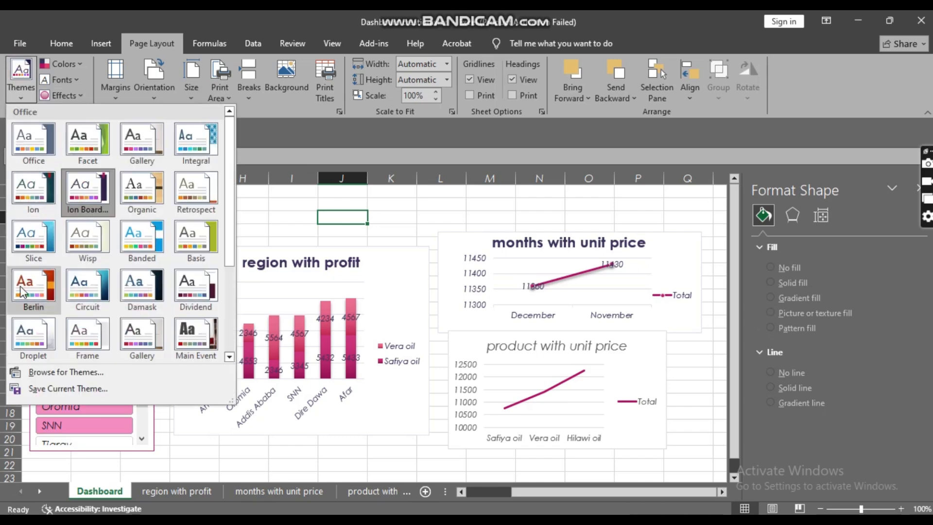
{"action": "left_click", "coordinate": [22, 291]}
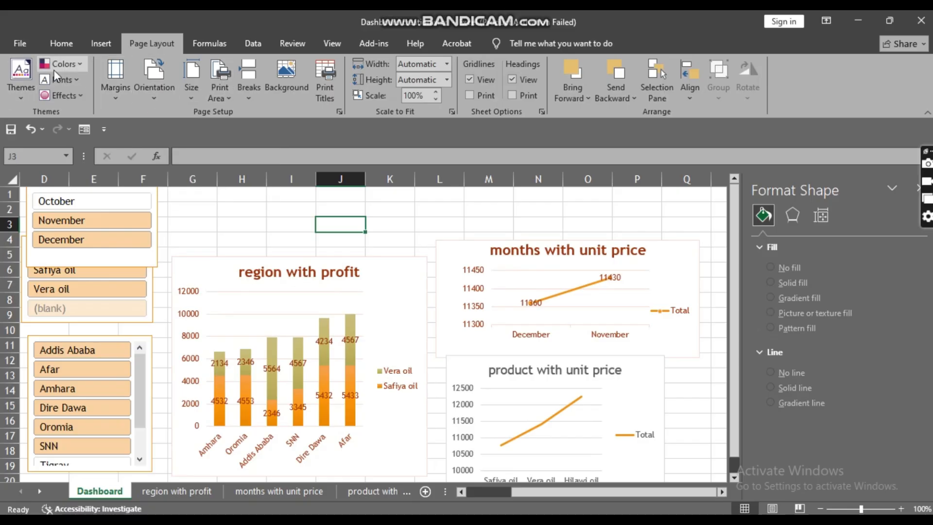
Apply the Damask theme to the workbook
{"action": "left_click", "coordinate": [21, 72]}
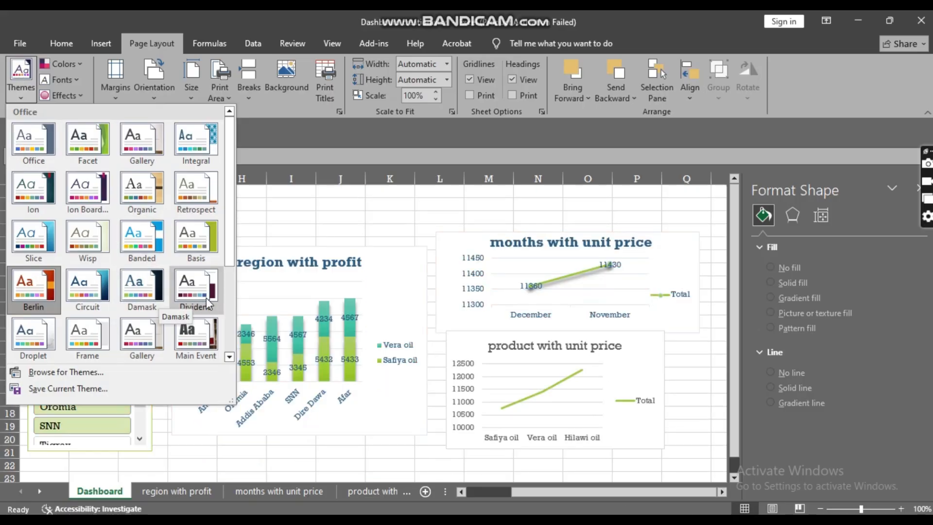
{"action": "key", "text": "Escape"}
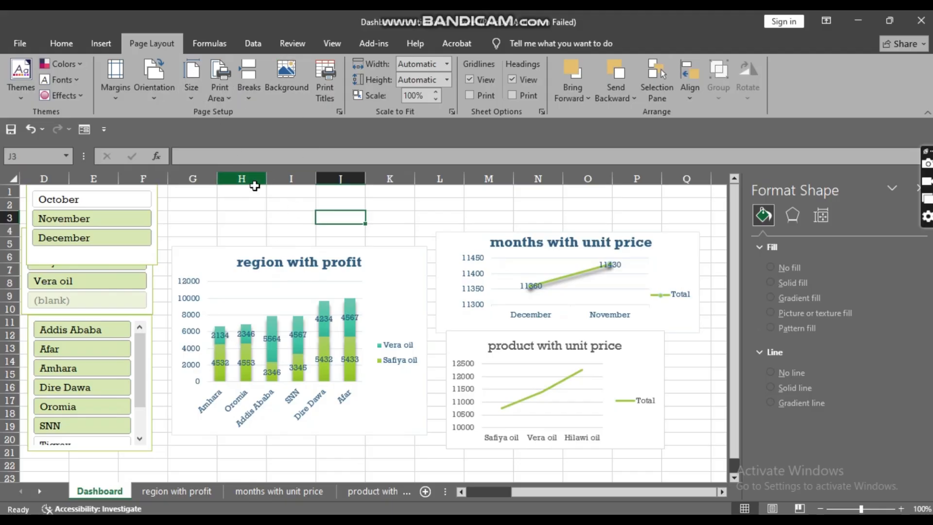
{"action": "left_click", "coordinate": [261, 214]}
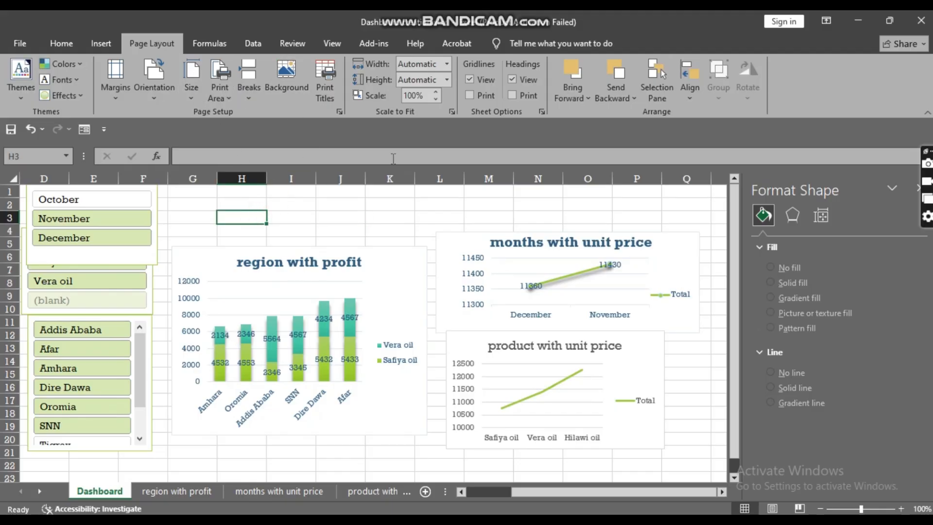
Try toggling the Dashboard sheet's gridlines and headings, and leave both the gridlines and the row and column headings hidden
{"action": "left_click", "coordinate": [470, 79]}
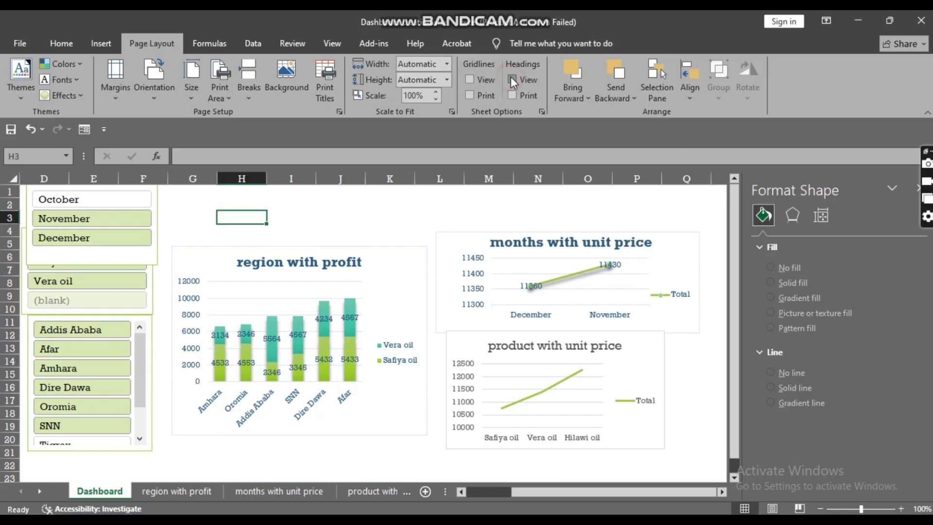
{"action": "left_click", "coordinate": [511, 78]}
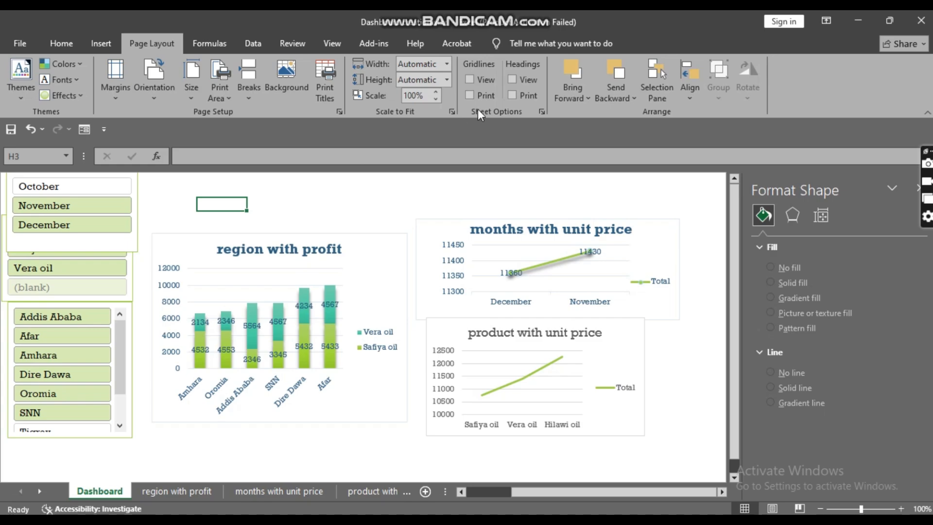
{"action": "left_click", "coordinate": [470, 79]}
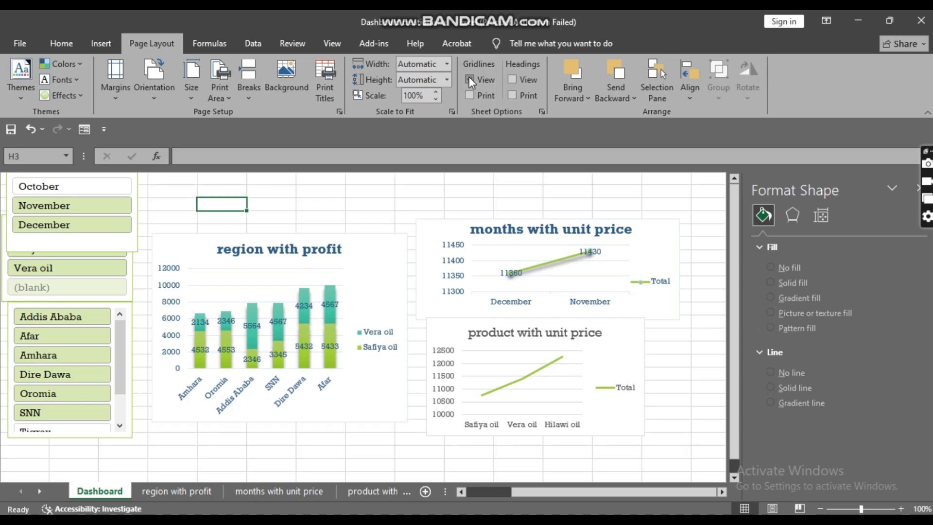
{"action": "left_click", "coordinate": [512, 79]}
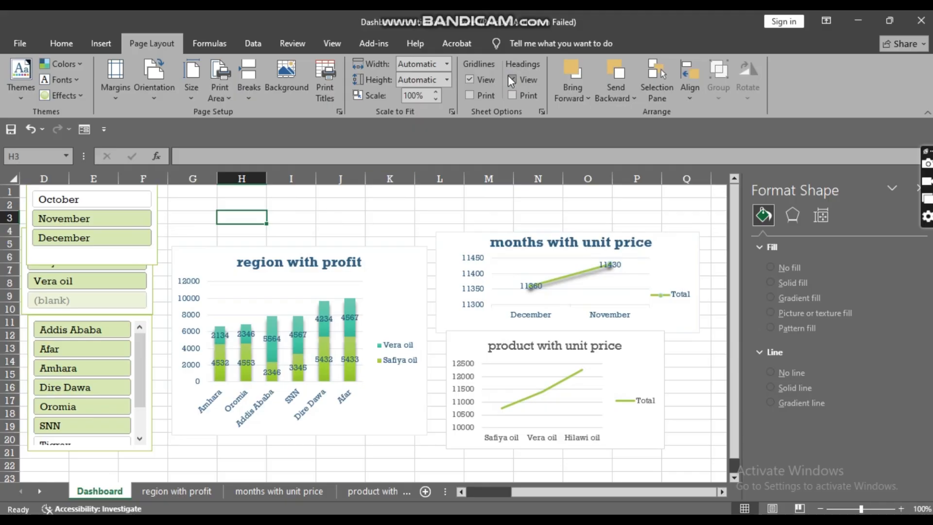
{"action": "left_click", "coordinate": [512, 80]}
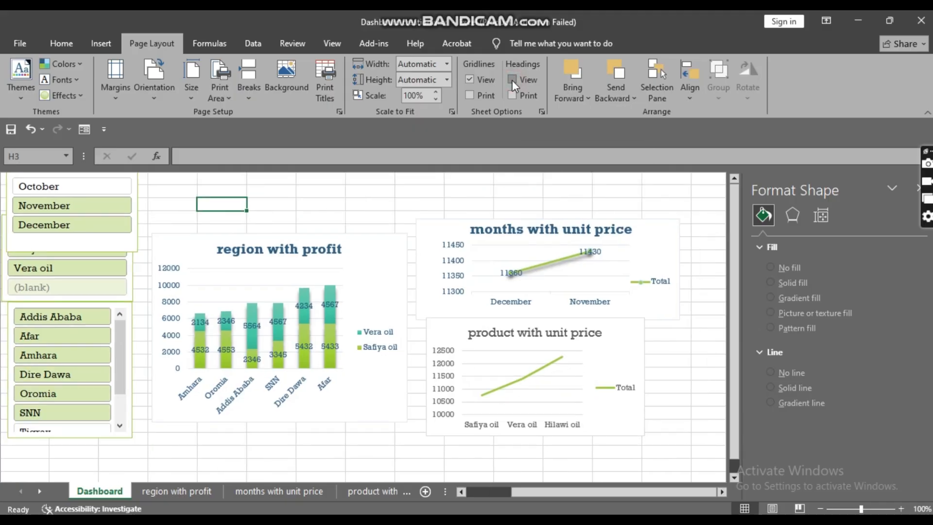
{"action": "left_click", "coordinate": [470, 79]}
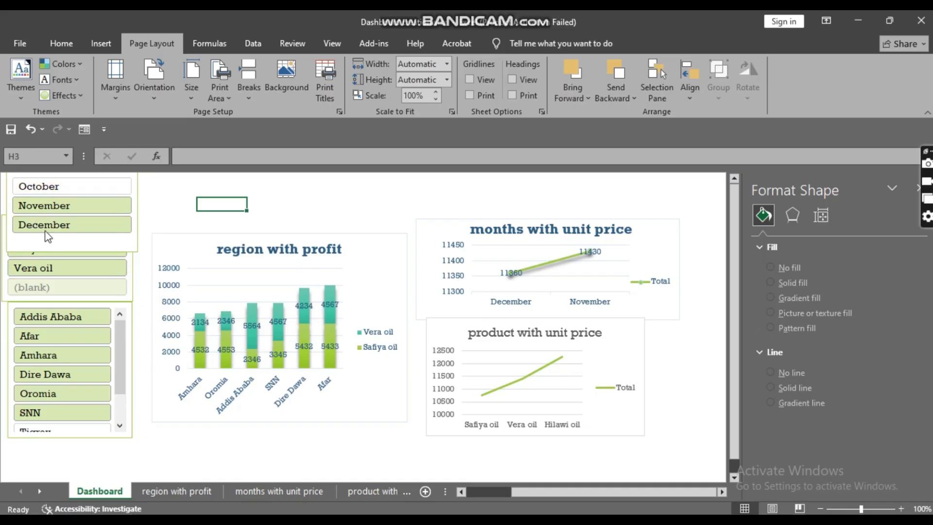
Filter the Region slicer by SNN, Amhara with Dire Dawa, and finally Addis Ababa through Tigray, shifting the slicer slightly up and left
{"action": "left_click", "coordinate": [61, 414]}
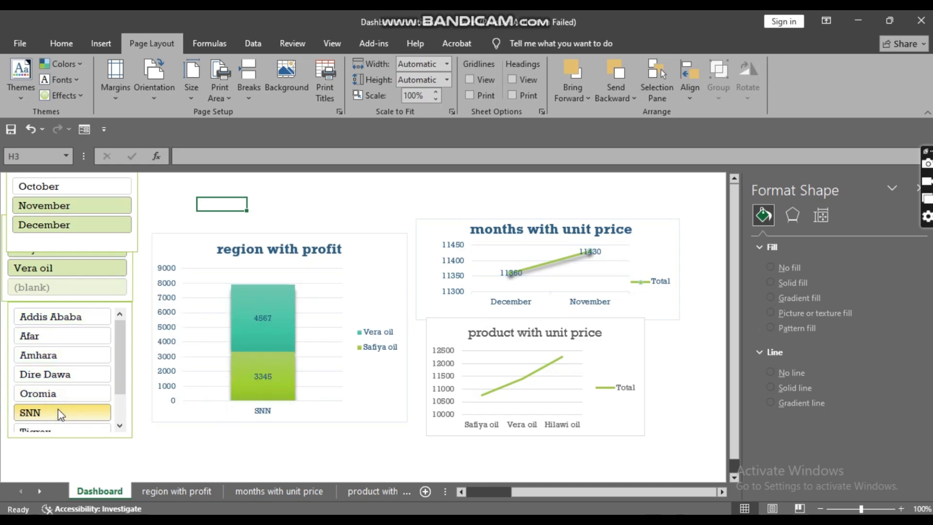
{"action": "left_click", "coordinate": [40, 389]}
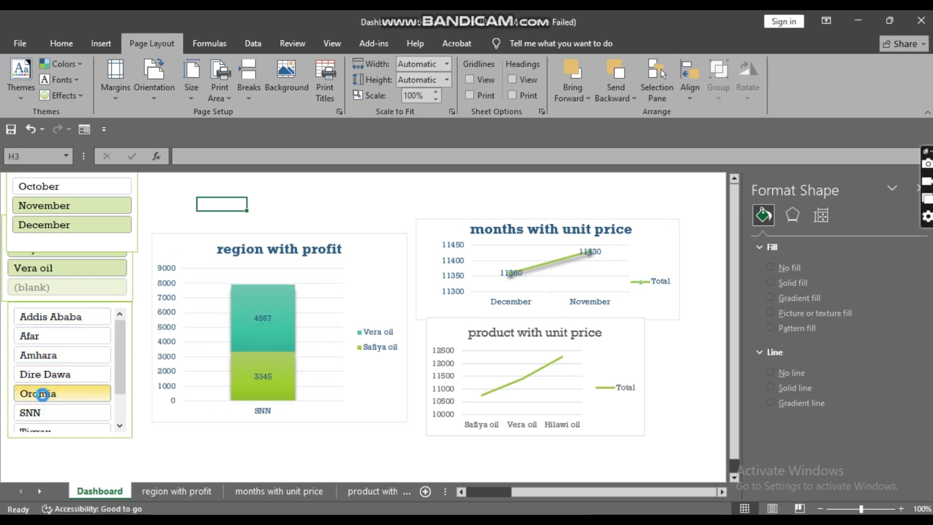
{"action": "mouse_move", "coordinate": [40, 388]}
{"action": "left_mouse_down"}
{"action": "mouse_move", "coordinate": [50, 415]}
{"action": "mouse_move", "coordinate": [35, 384]}
{"action": "left_mouse_up"}
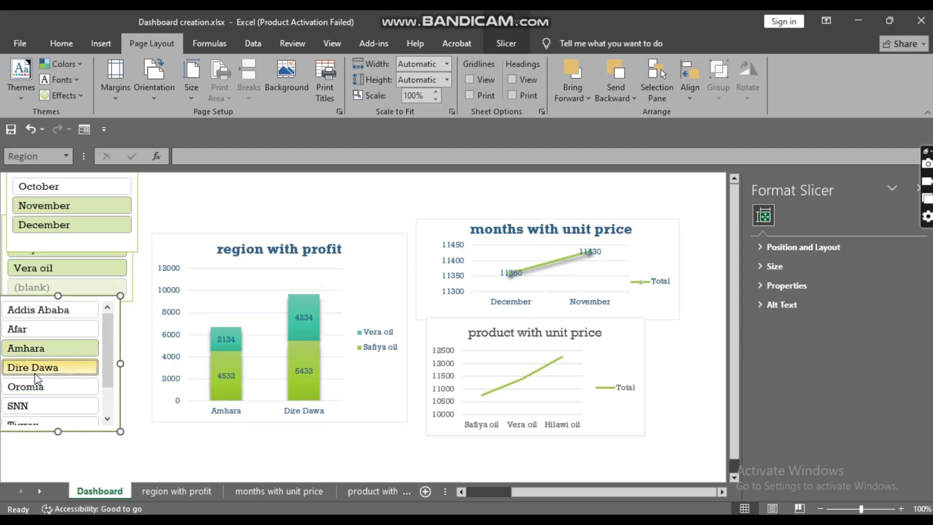
{"action": "left_click", "coordinate": [31, 314]}
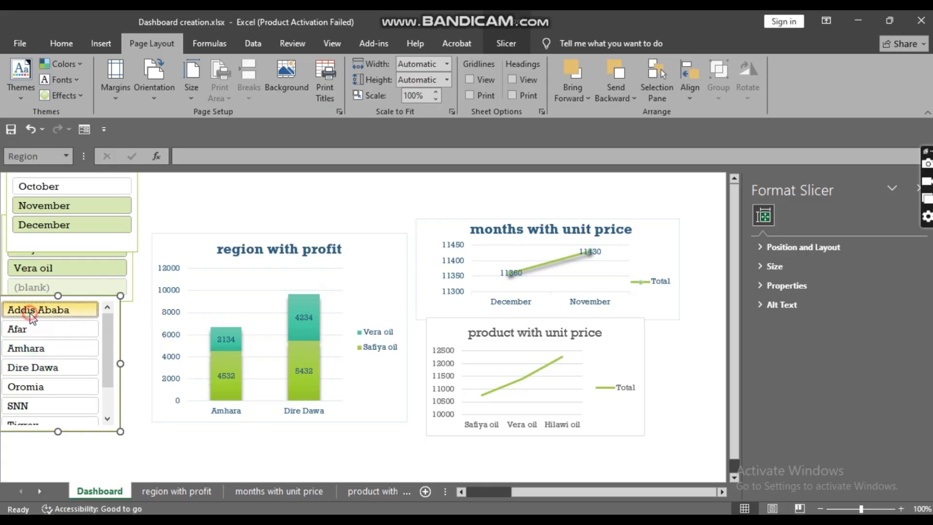
{"action": "left_click_drag", "start_coordinate": [31, 316], "coordinate": [44, 428]}
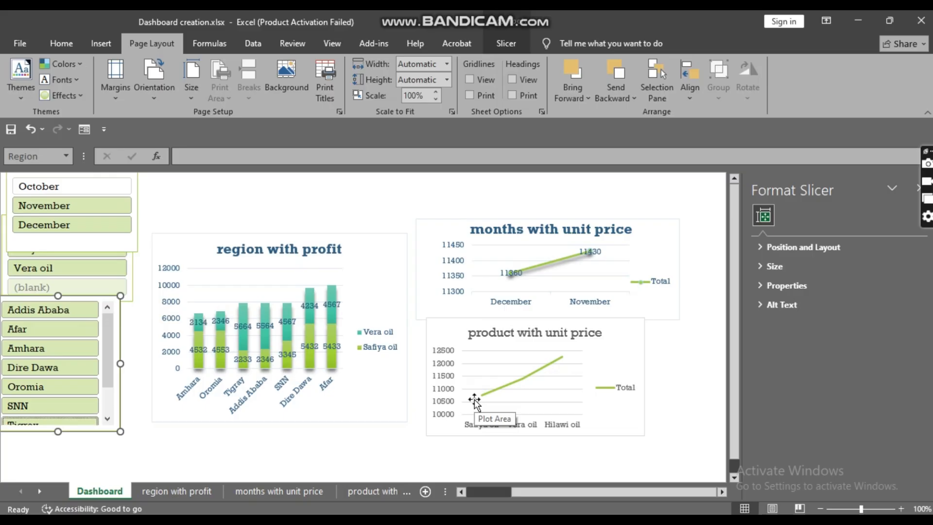
Deselect the slicer by selecting cell G2, and save the workbook under its existing name
{"action": "left_click", "coordinate": [182, 194]}
{"action": "right_click", "coordinate": [184, 196]}
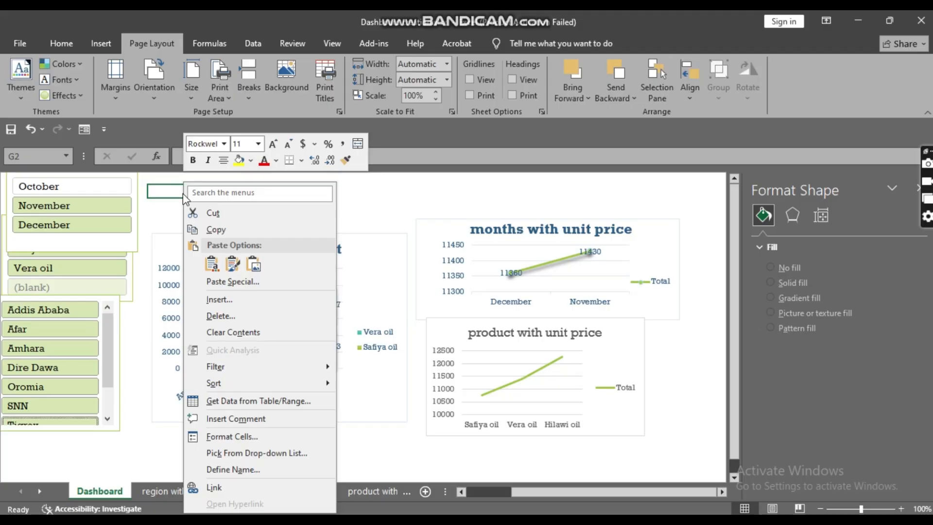
{"action": "left_click", "coordinate": [149, 426]}
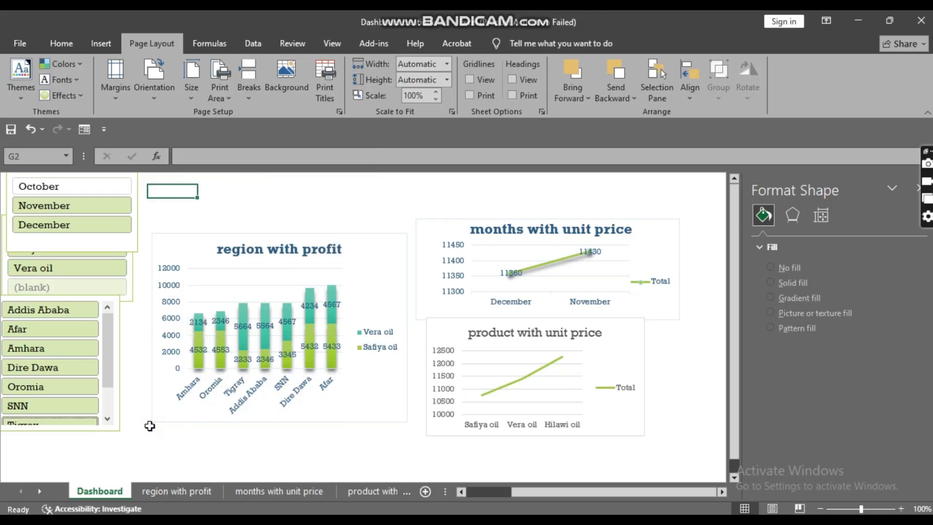
{"action": "left_click", "coordinate": [20, 43]}
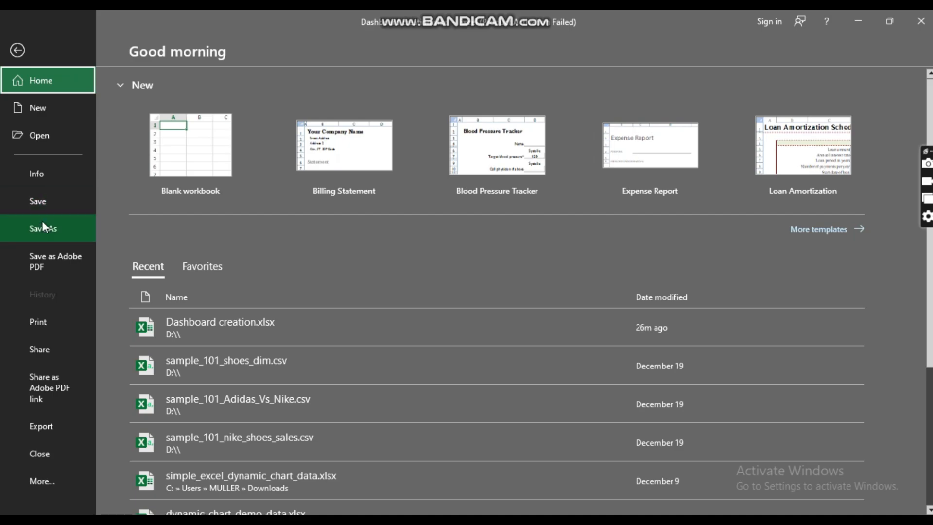
{"action": "left_click", "coordinate": [41, 196]}
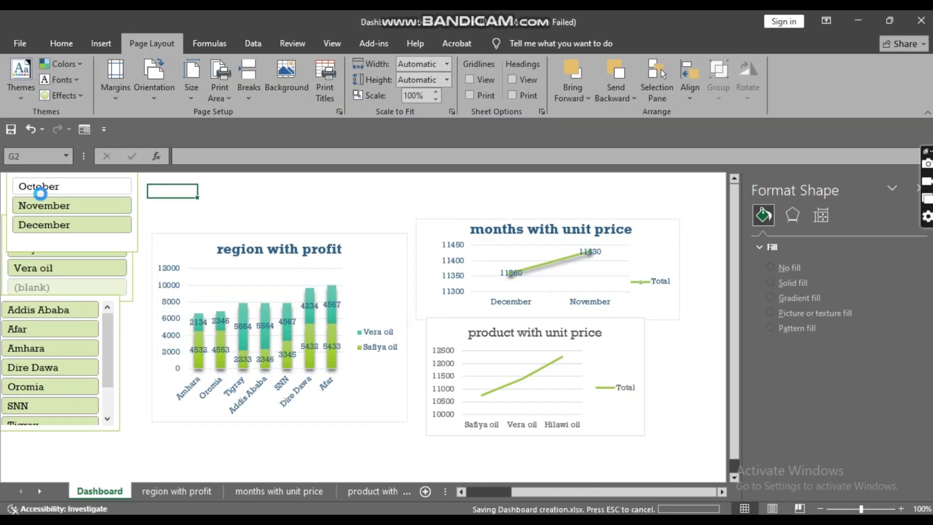